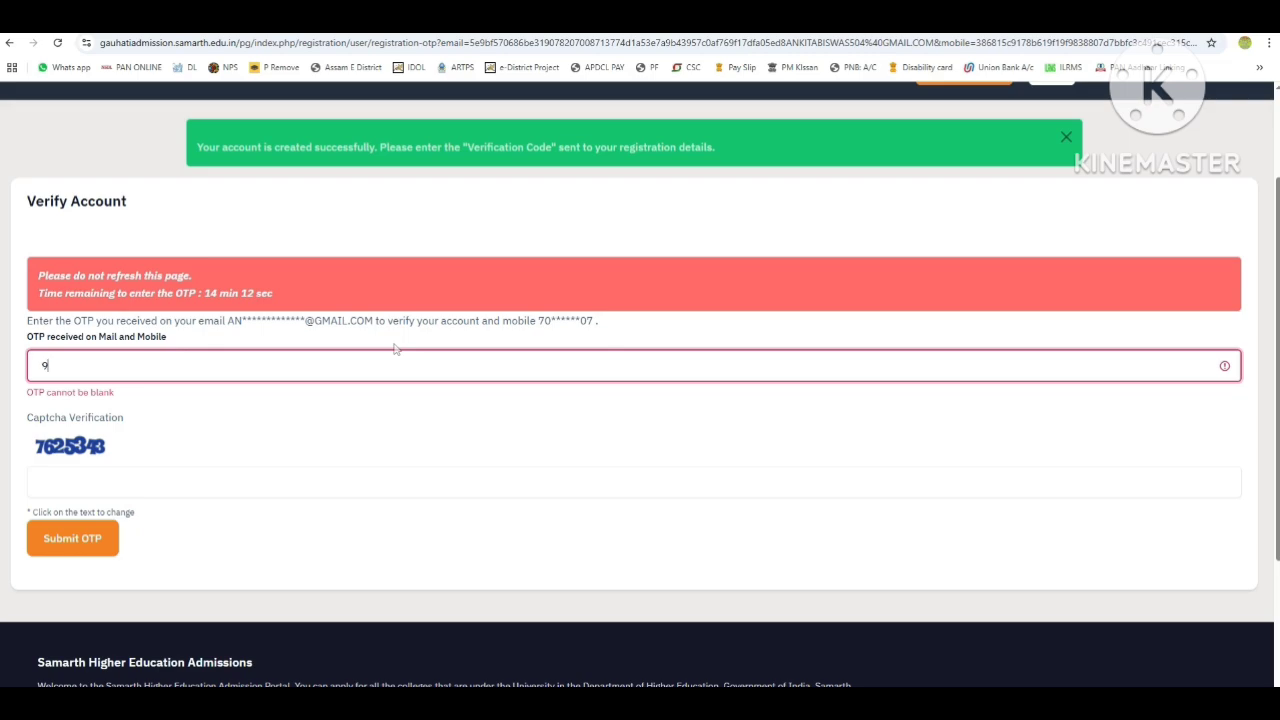
Step: Enter the emailed OTP and the captcha 7625343 on the Verify Account form
key(Tab)
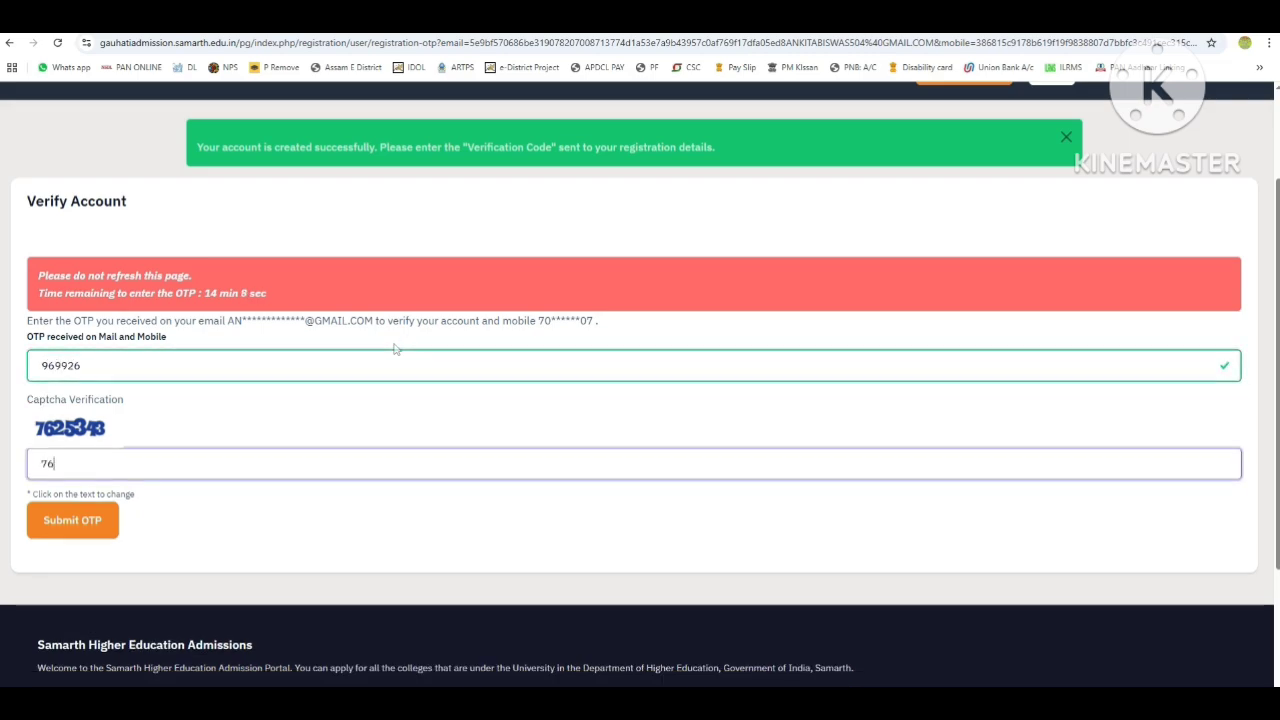
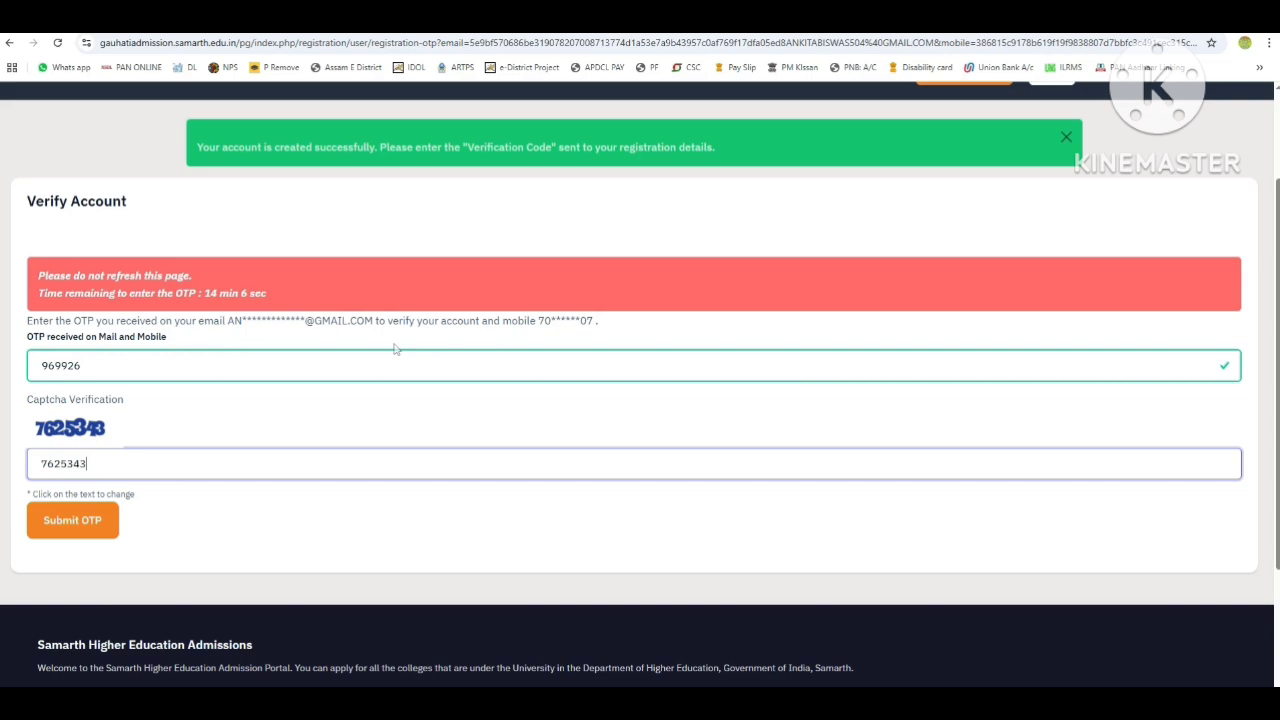
Step: Submit the OTP, go to the login page and enter the registered e-mail address
click(95, 534)
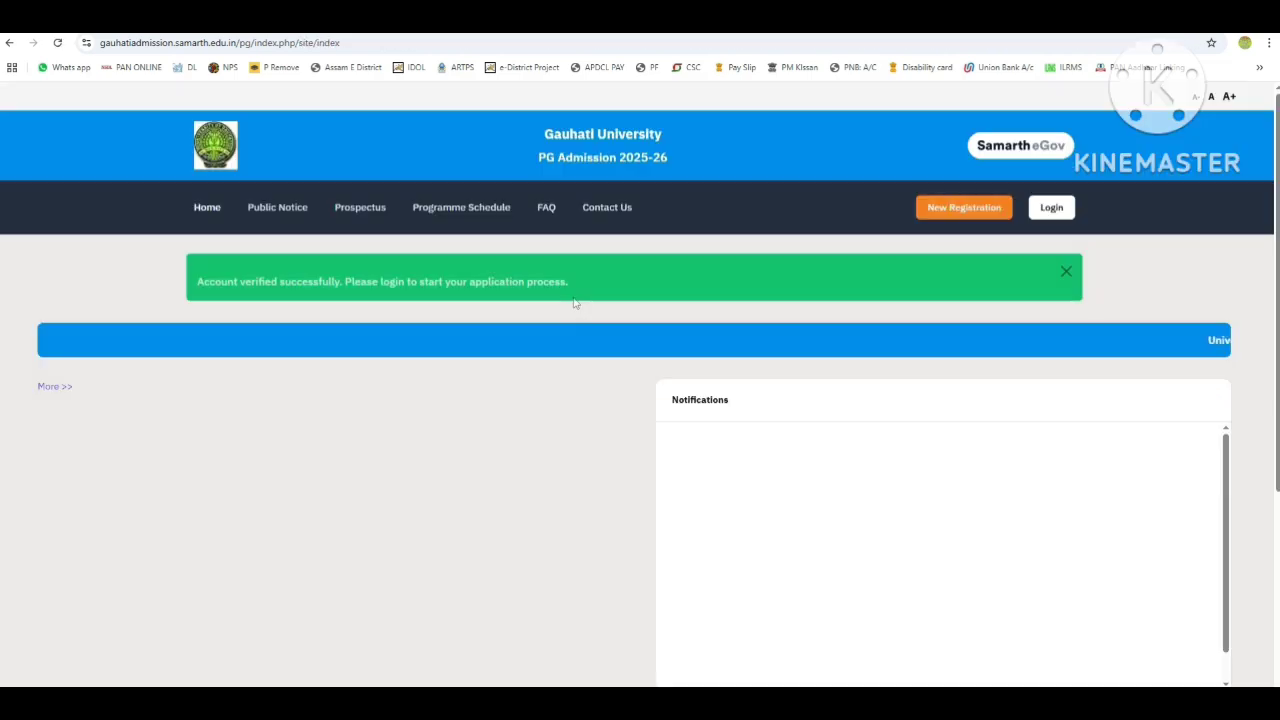
click(1051, 207)
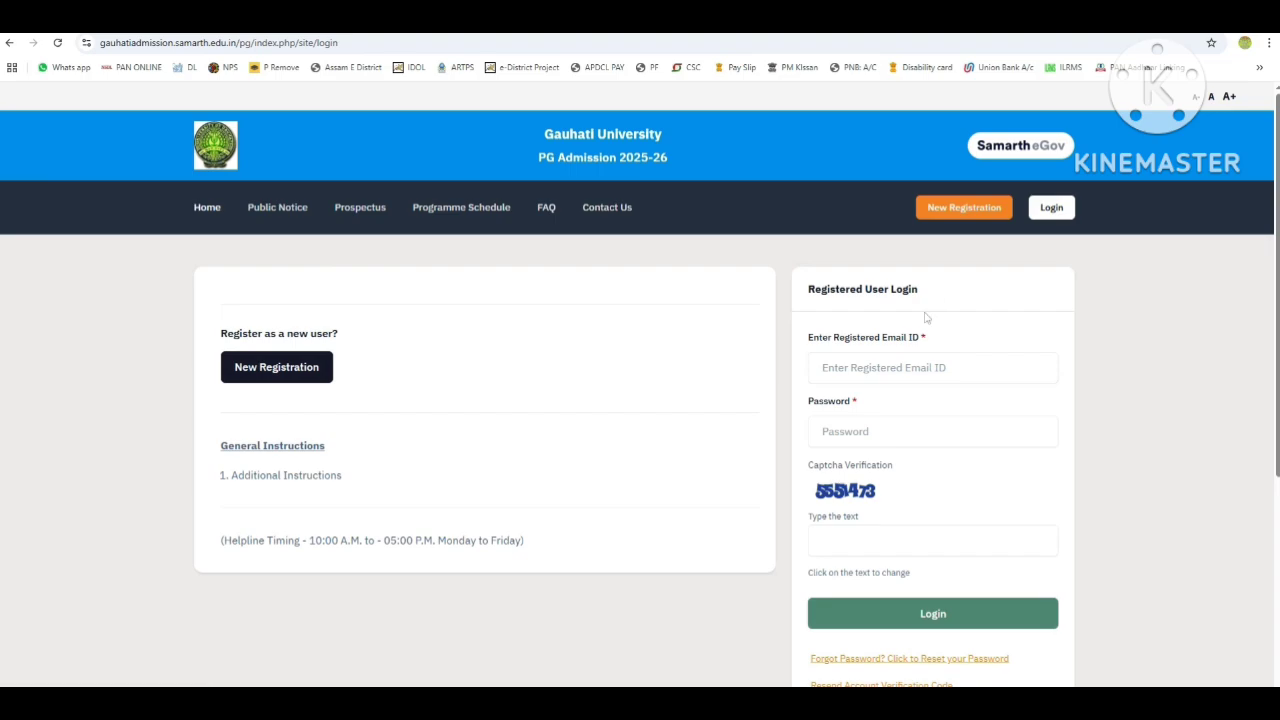
drag(919, 337, 888, 353)
click(881, 365)
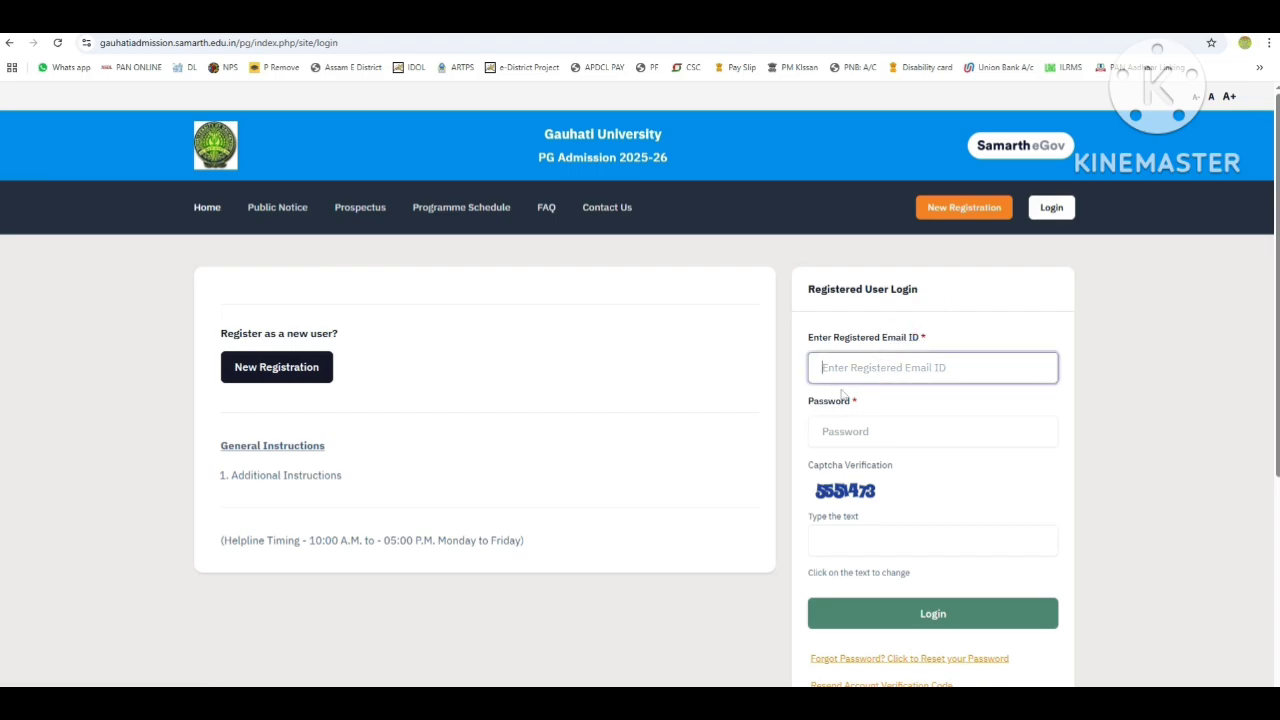
key(ctrl+v)
key(ctrl+a)
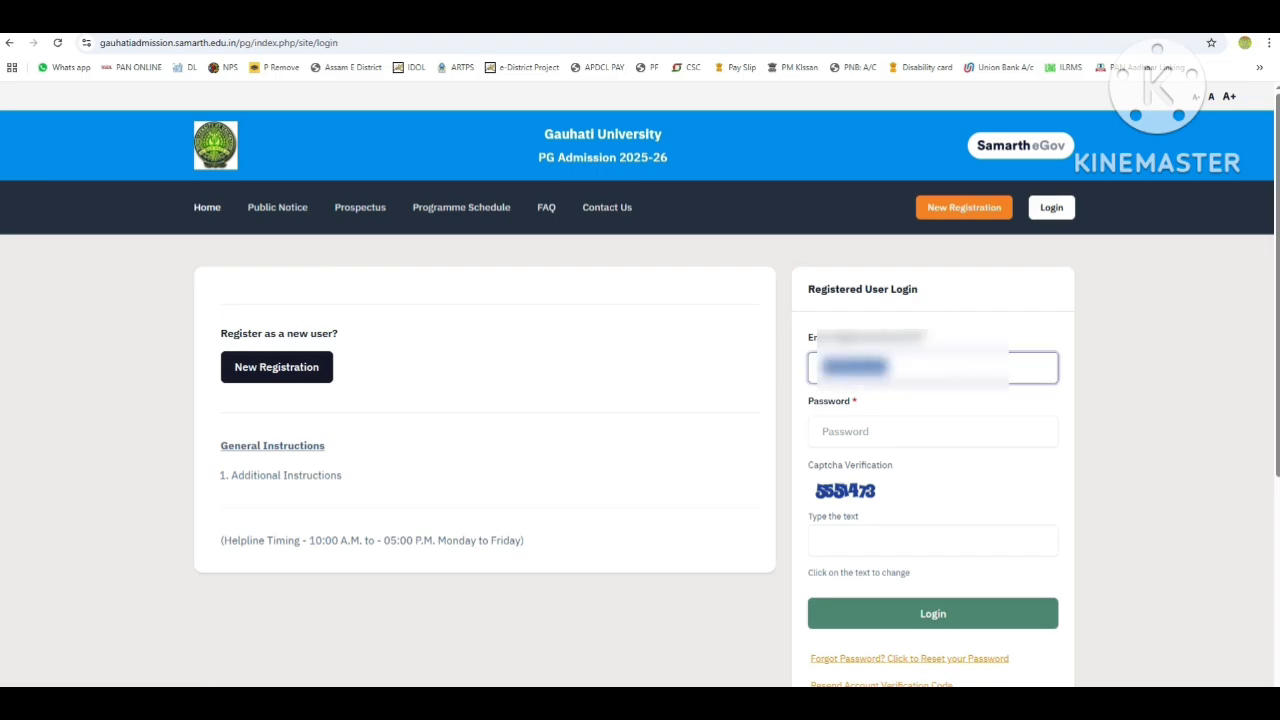
key(BackSpace)
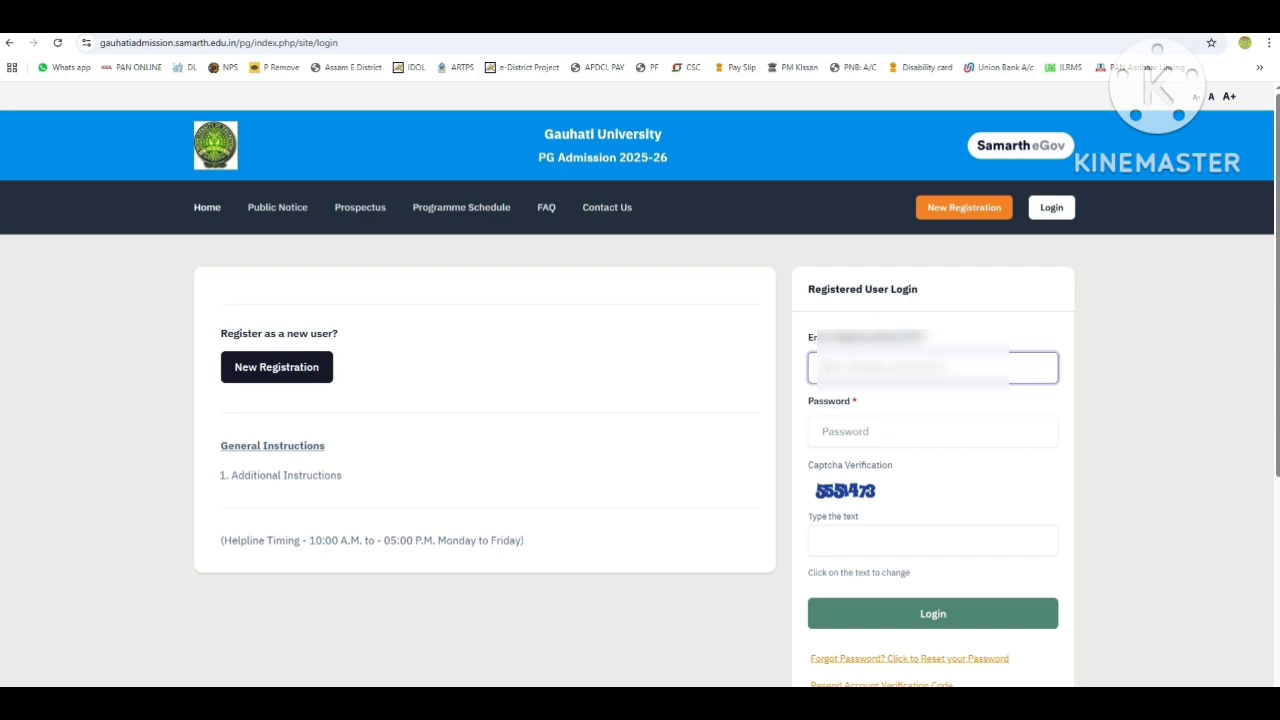
key(ctrl+v)
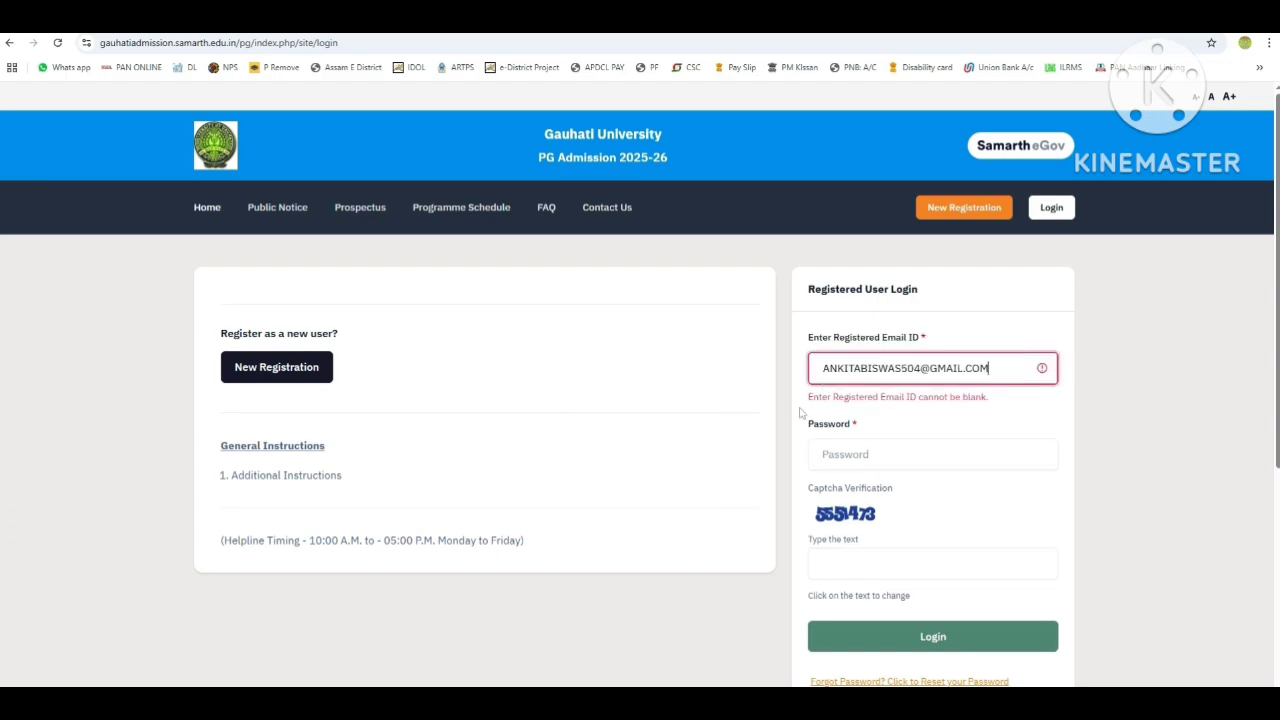
Step: Enter the account password and captcha 555, then log in
key(Tab)
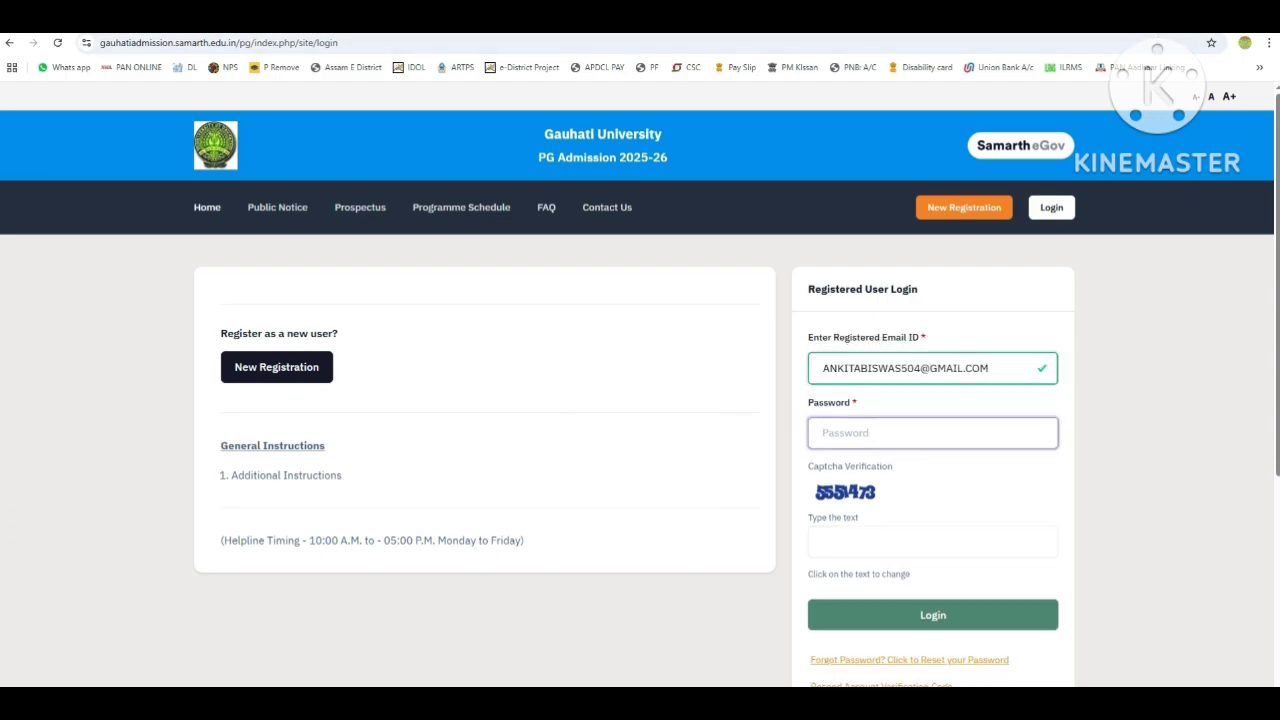
text(••••••••••)
key(Tab)
text(555)
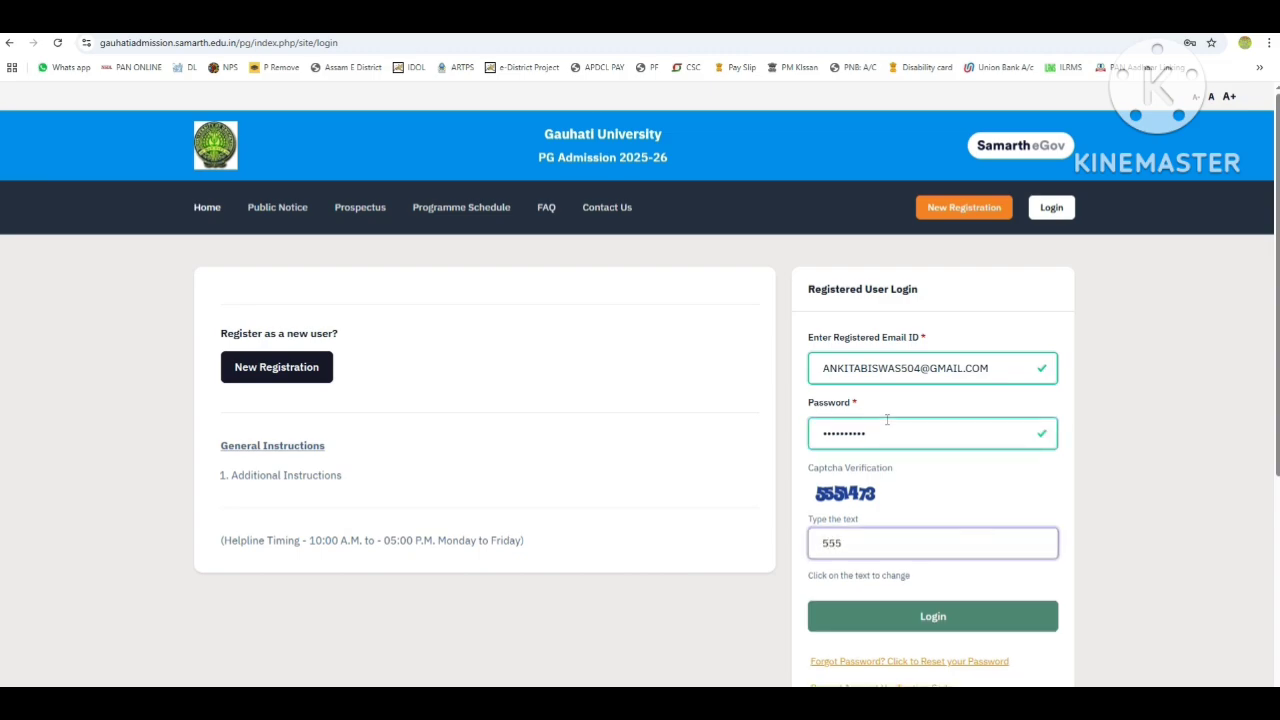
key(Tab)
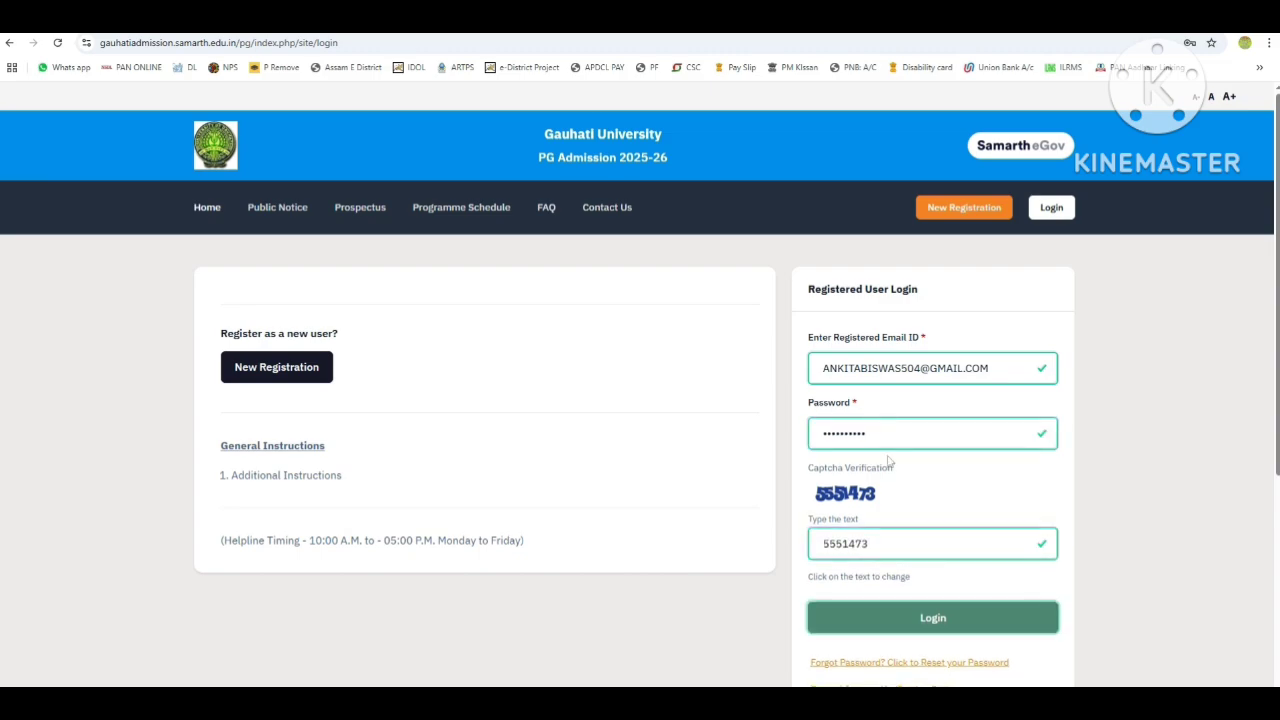
click(923, 618)
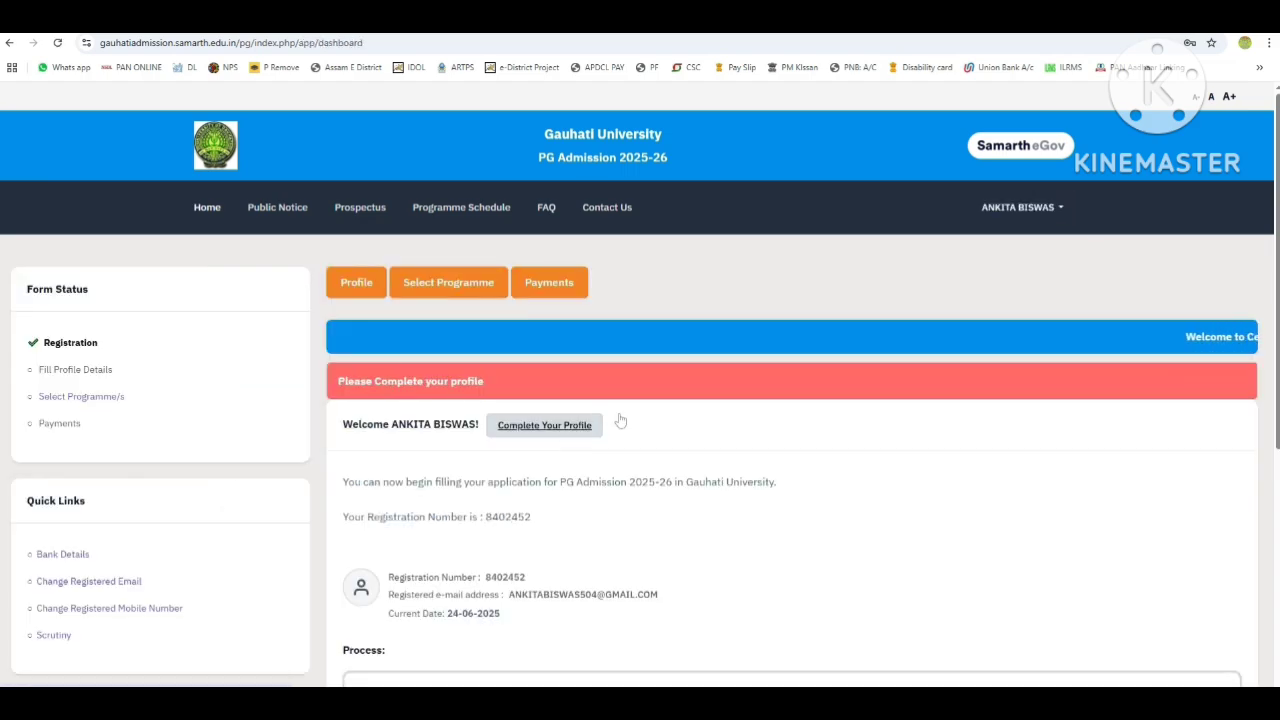
Step: Scroll the dashboard and open the Complete Your Profile form
scroll(740, 340, down, 1)
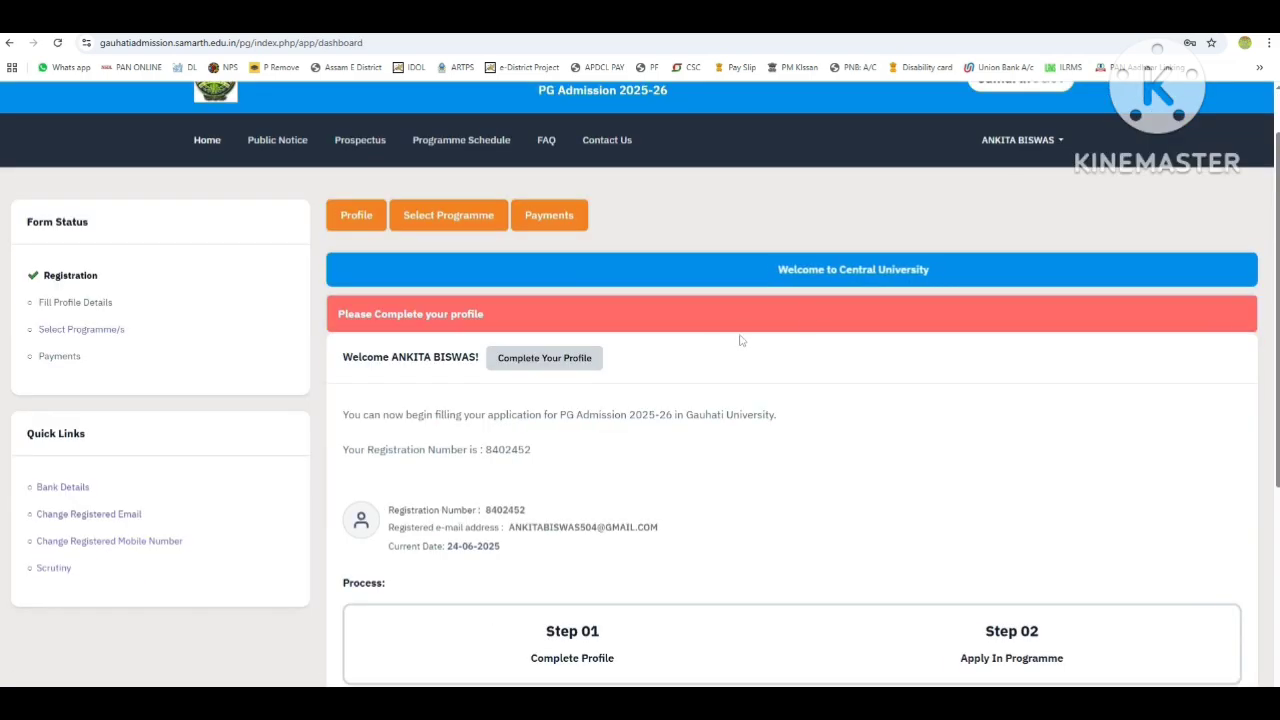
click(591, 369)
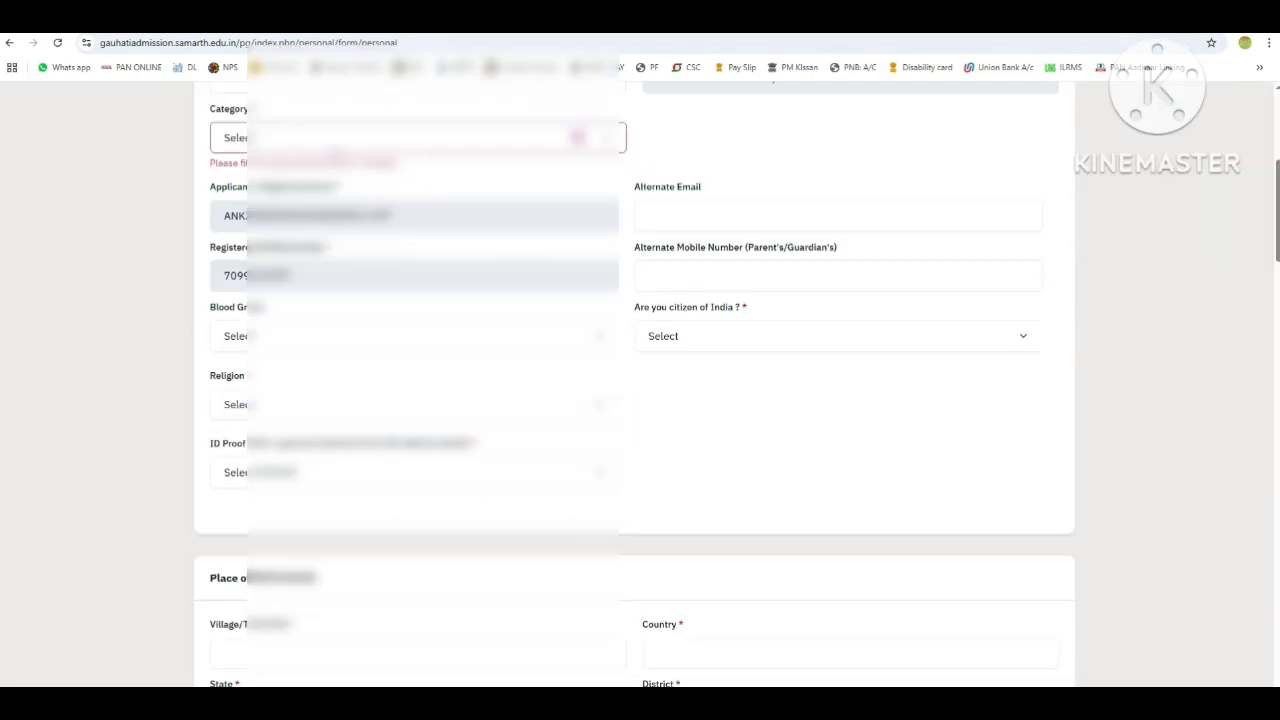
Step: Set Category to Scheduled Caste (SC) and citizen of India to Yes, leaving blood group blank
click(338, 141)
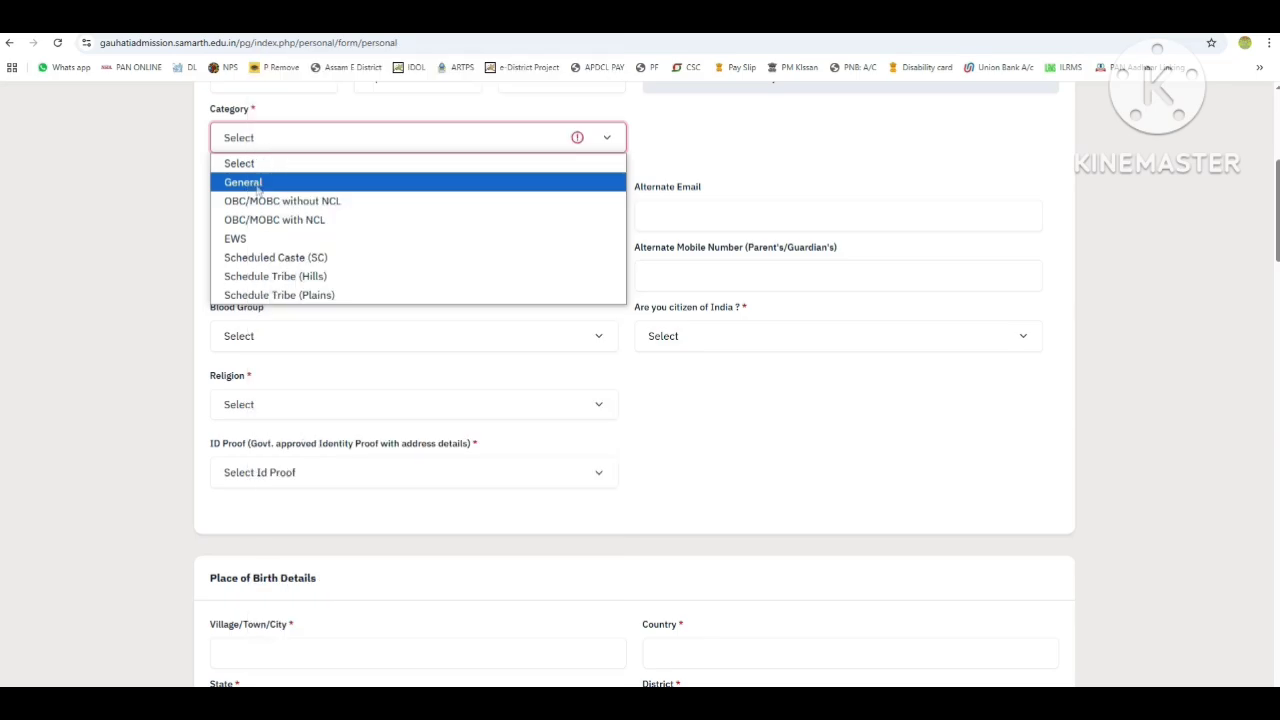
click(305, 256)
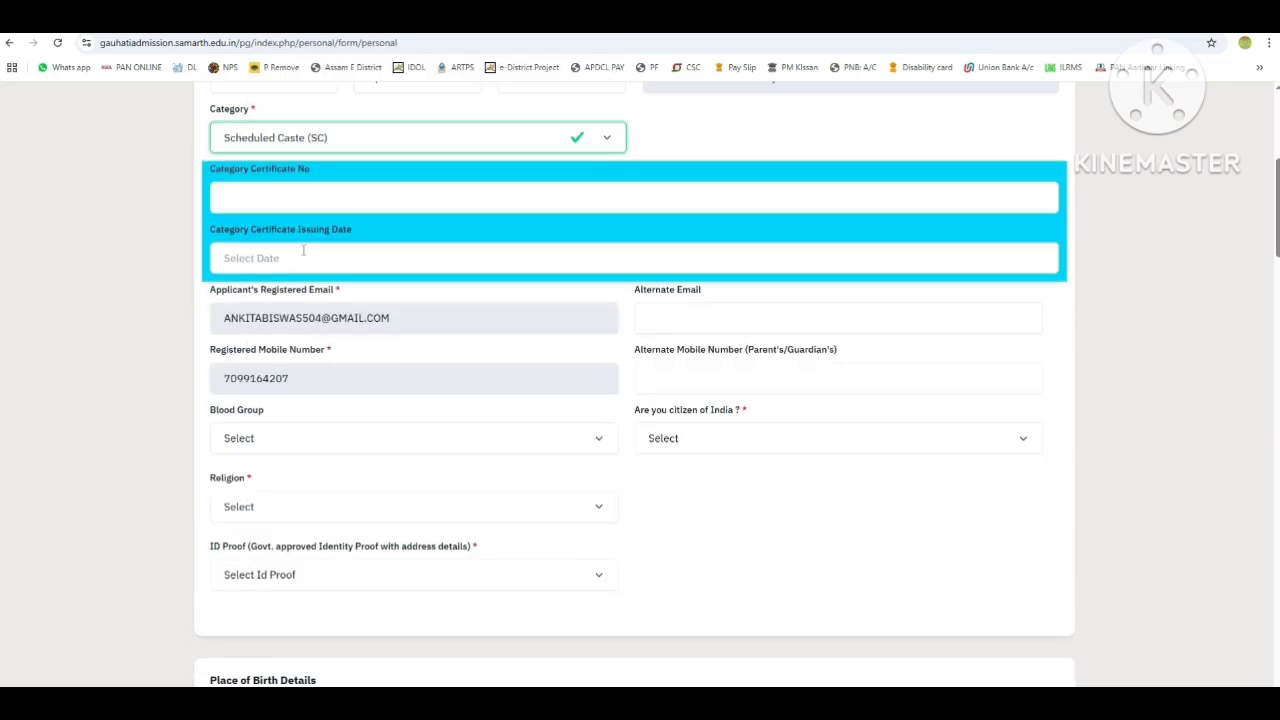
scroll(459, 295, down, 1)
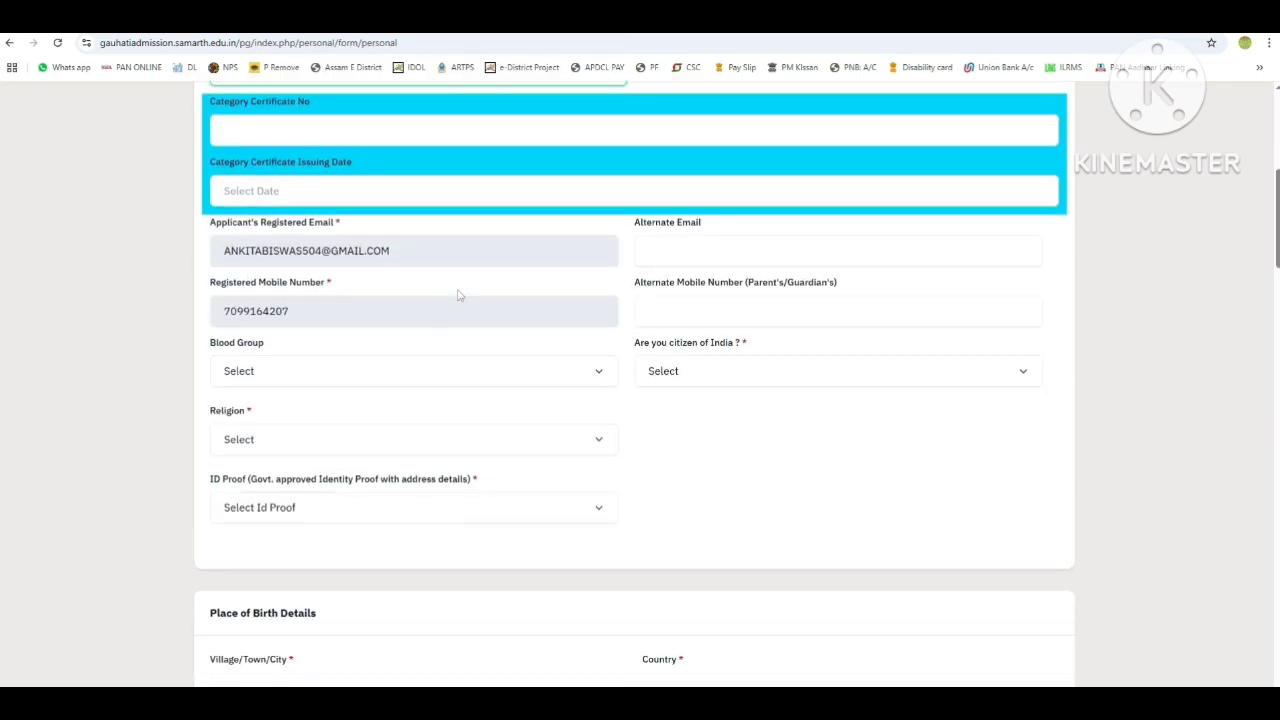
scroll(599, 357, down, 1)
click(258, 300)
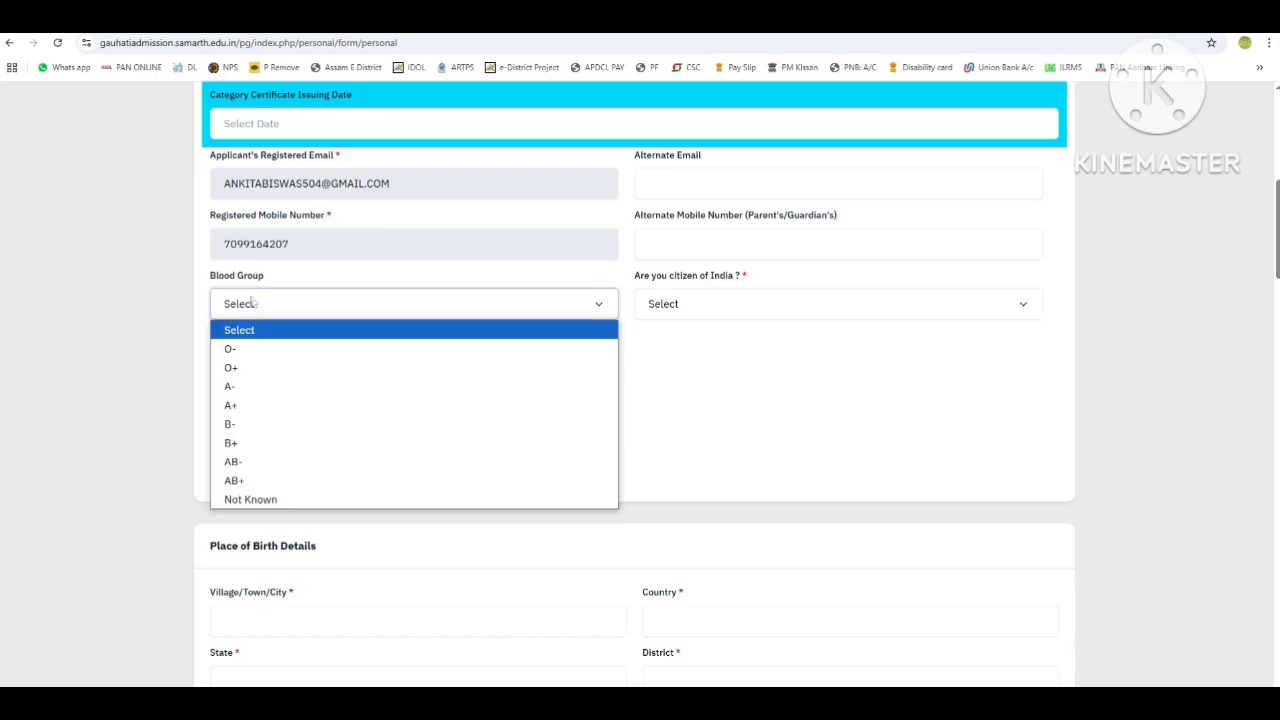
click(253, 304)
click(722, 308)
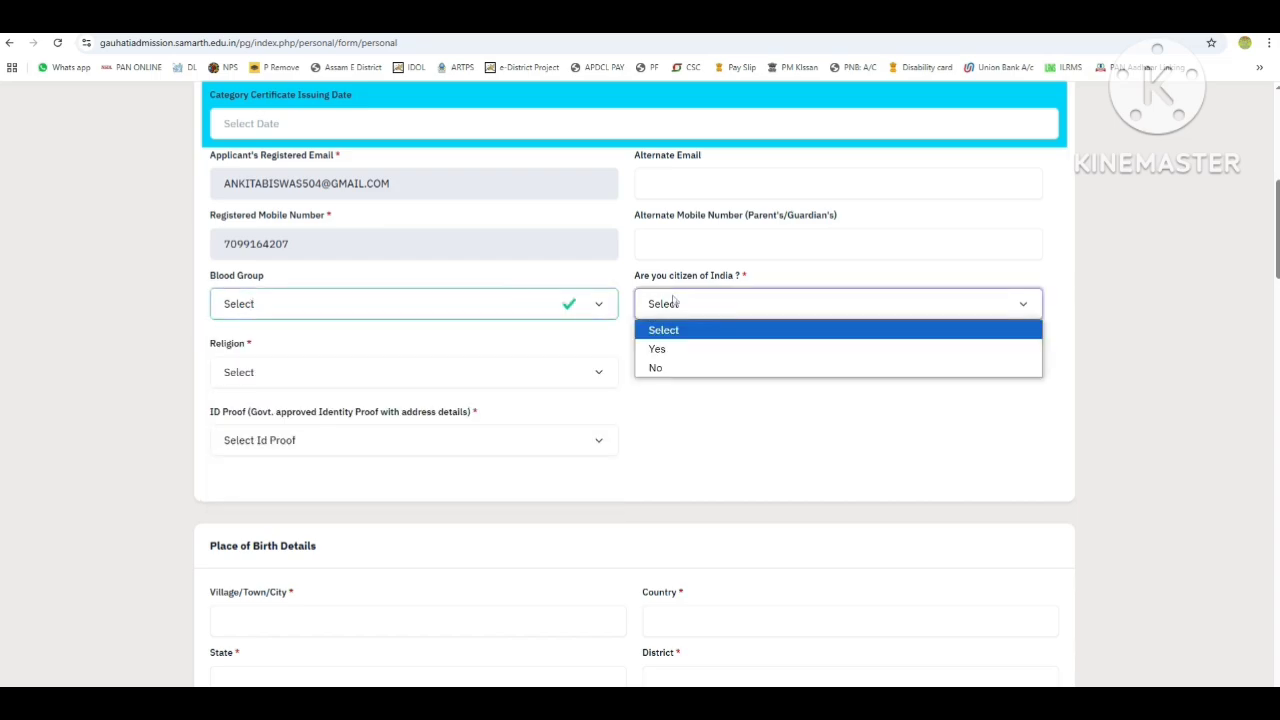
click(658, 348)
scroll(601, 313, down, 1)
scroll(601, 313, down, 2)
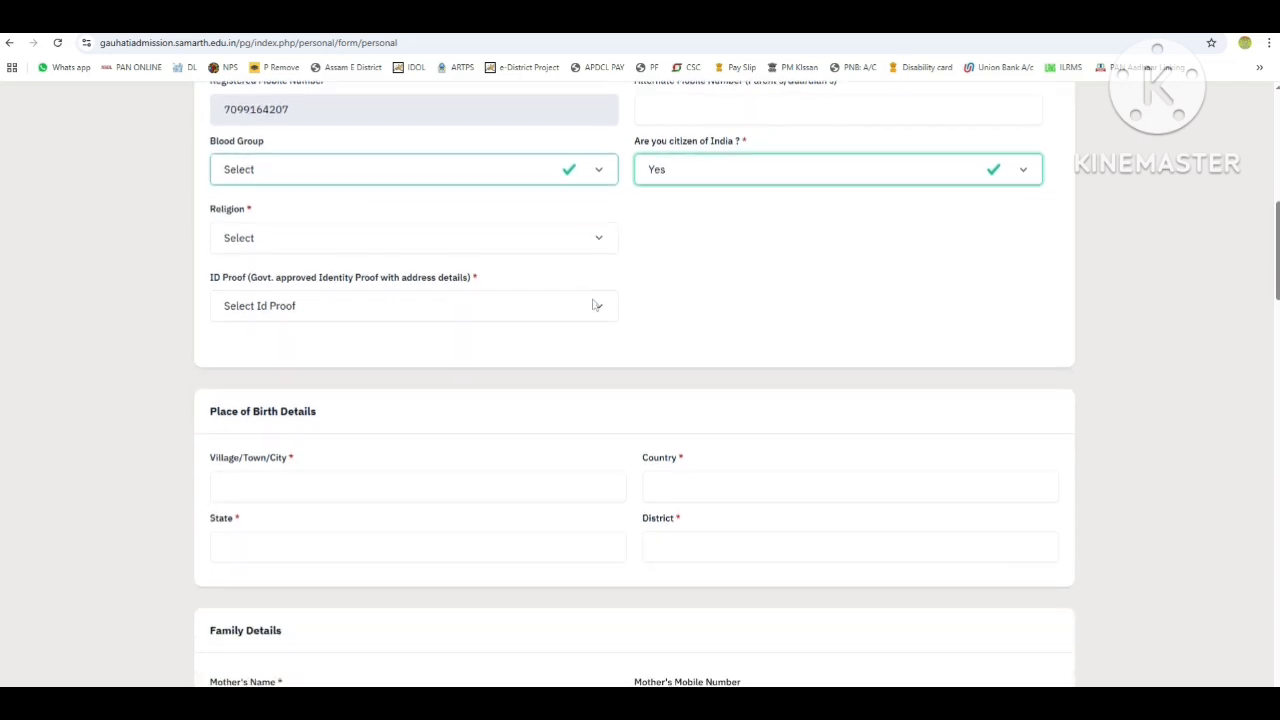
Step: Set Religion to Hinduism and ID Proof to Other, named AADHAAR
click(250, 239)
click(243, 289)
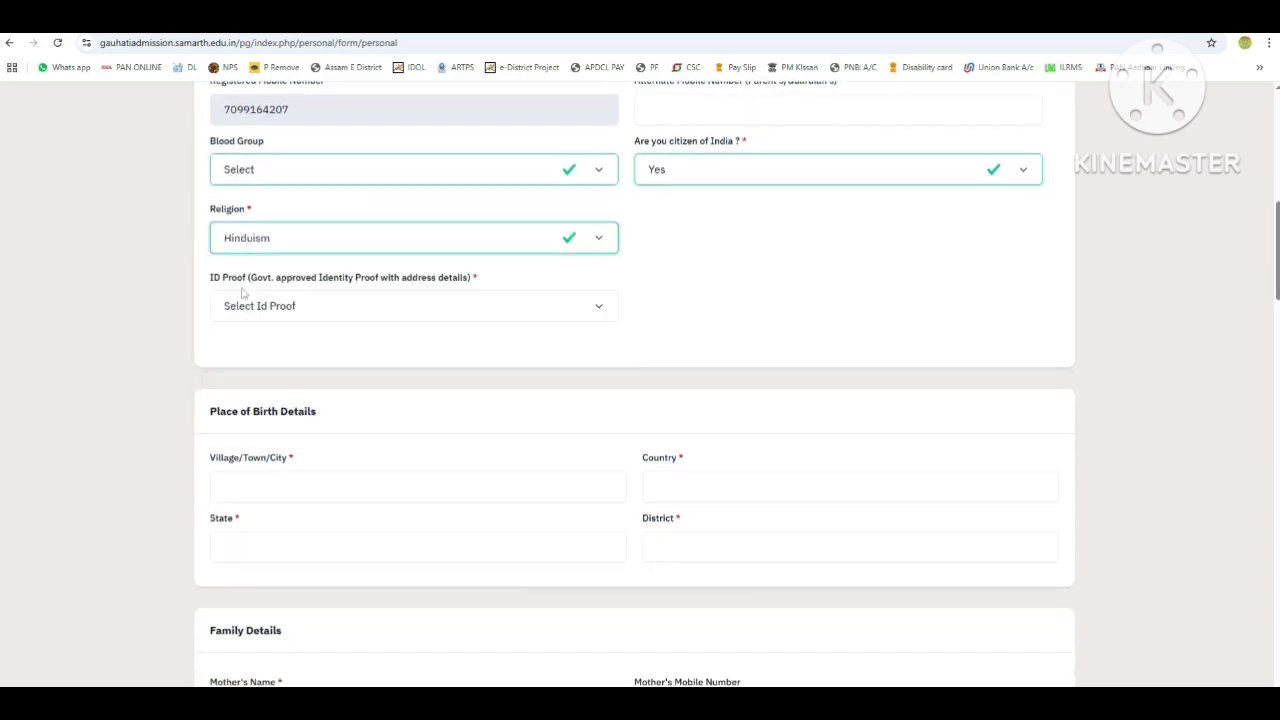
click(250, 243)
click(251, 243)
click(272, 306)
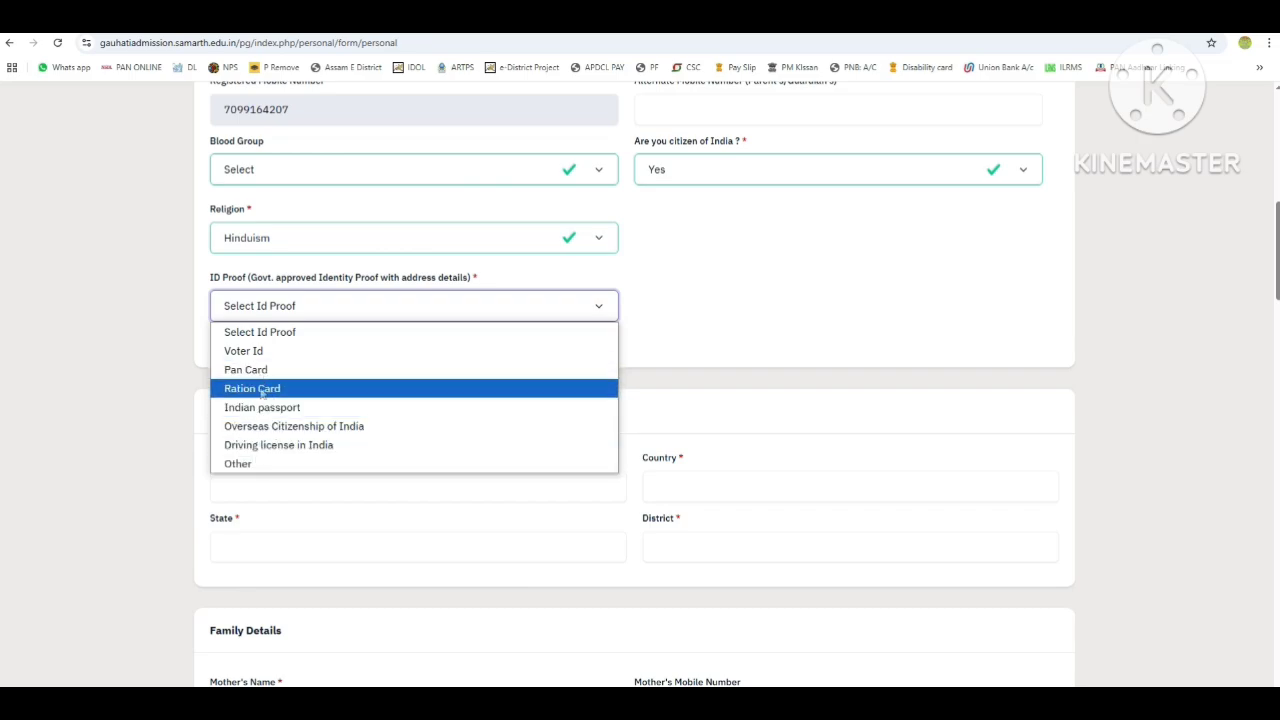
click(242, 464)
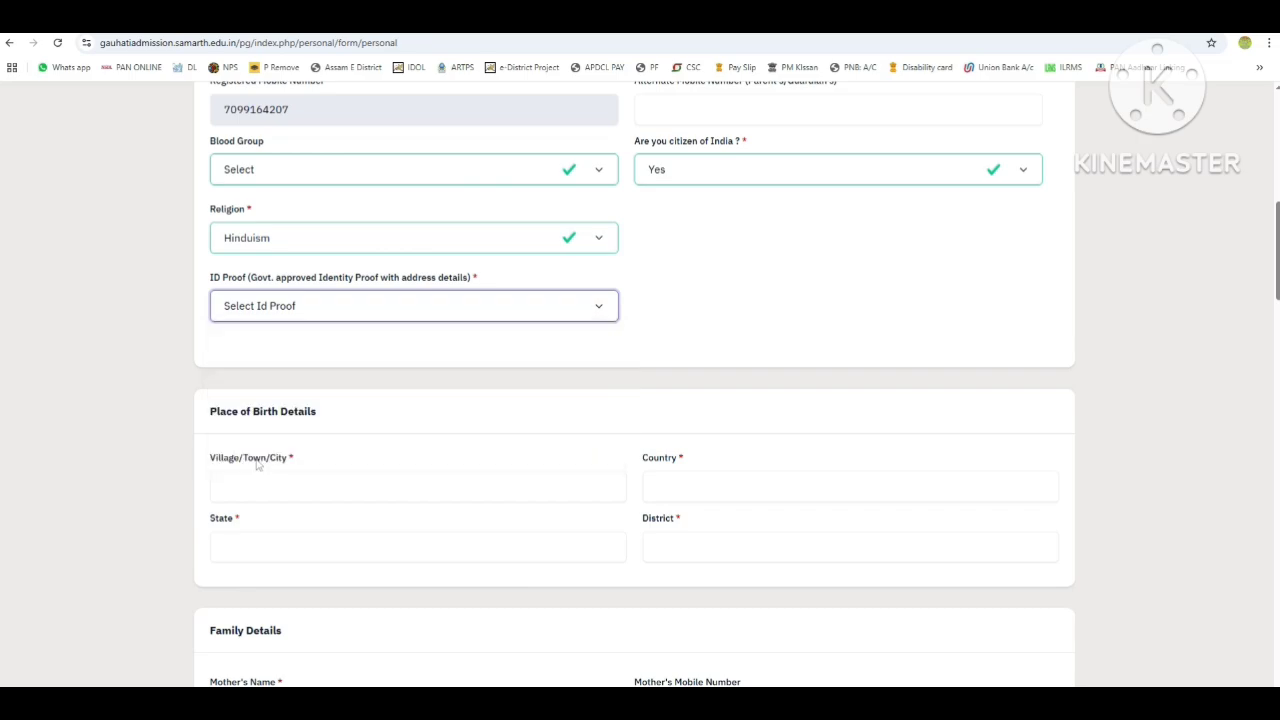
click(659, 320)
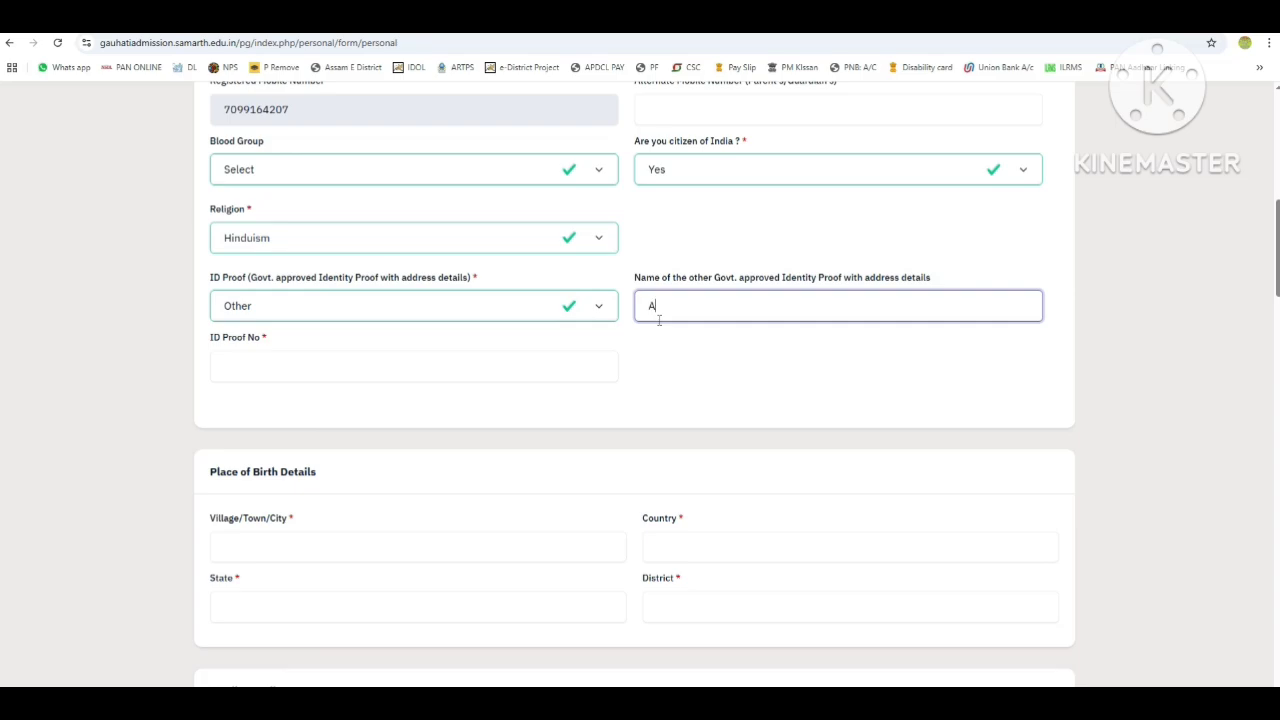
text(AADHAAR)
key(Tab)
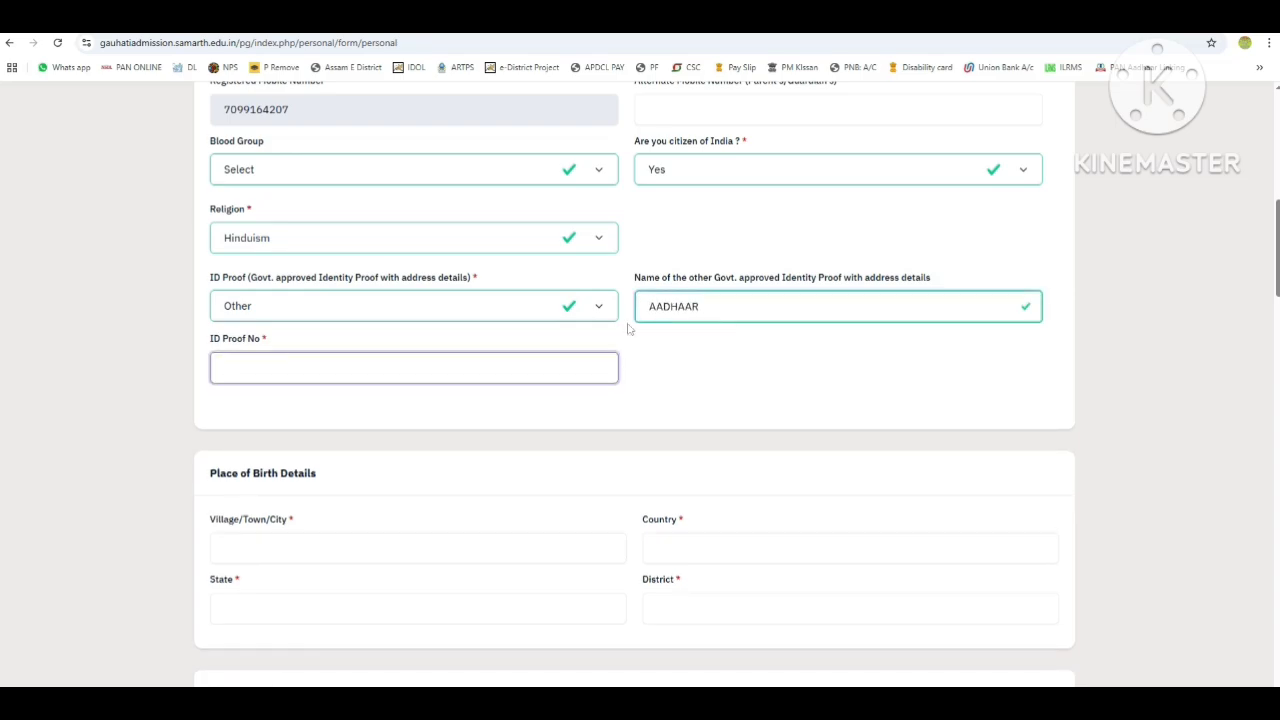
scroll(389, 334, down, 2)
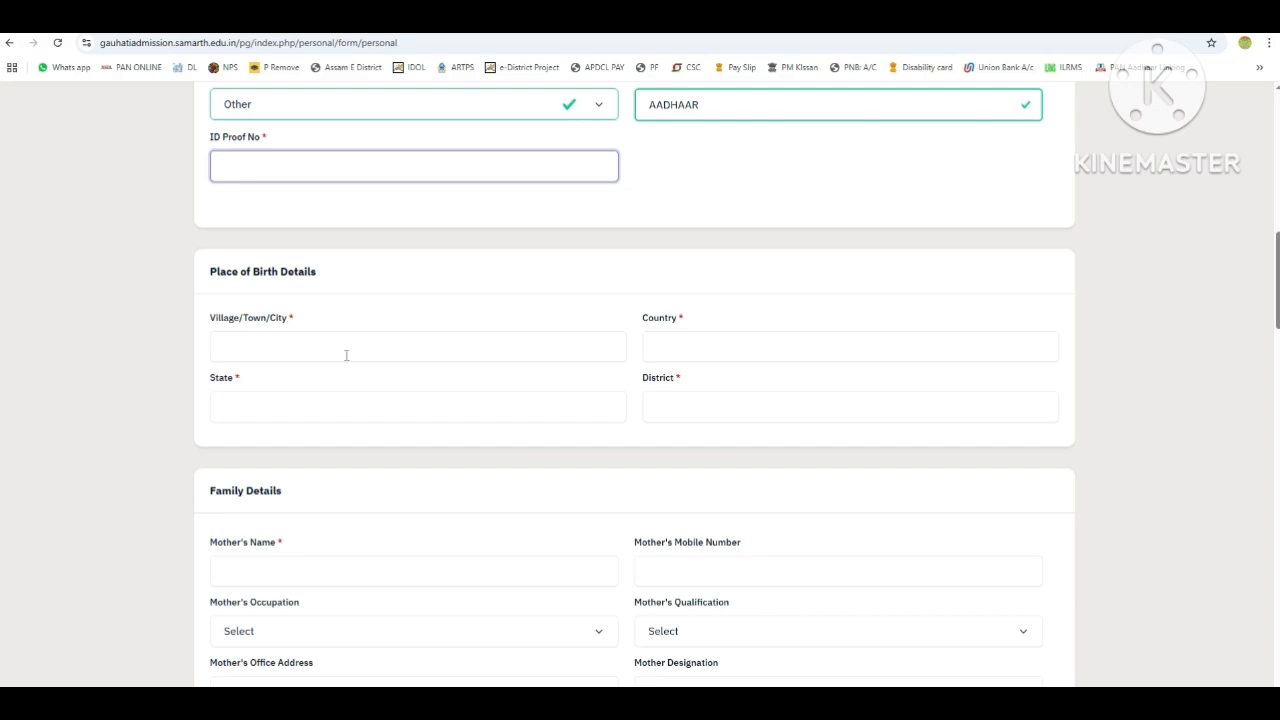
scroll(400, 360, down, 1)
click(290, 336)
Step: Leave the mother's occupation and salary dropdowns unselected
scroll(300, 340, down, 2)
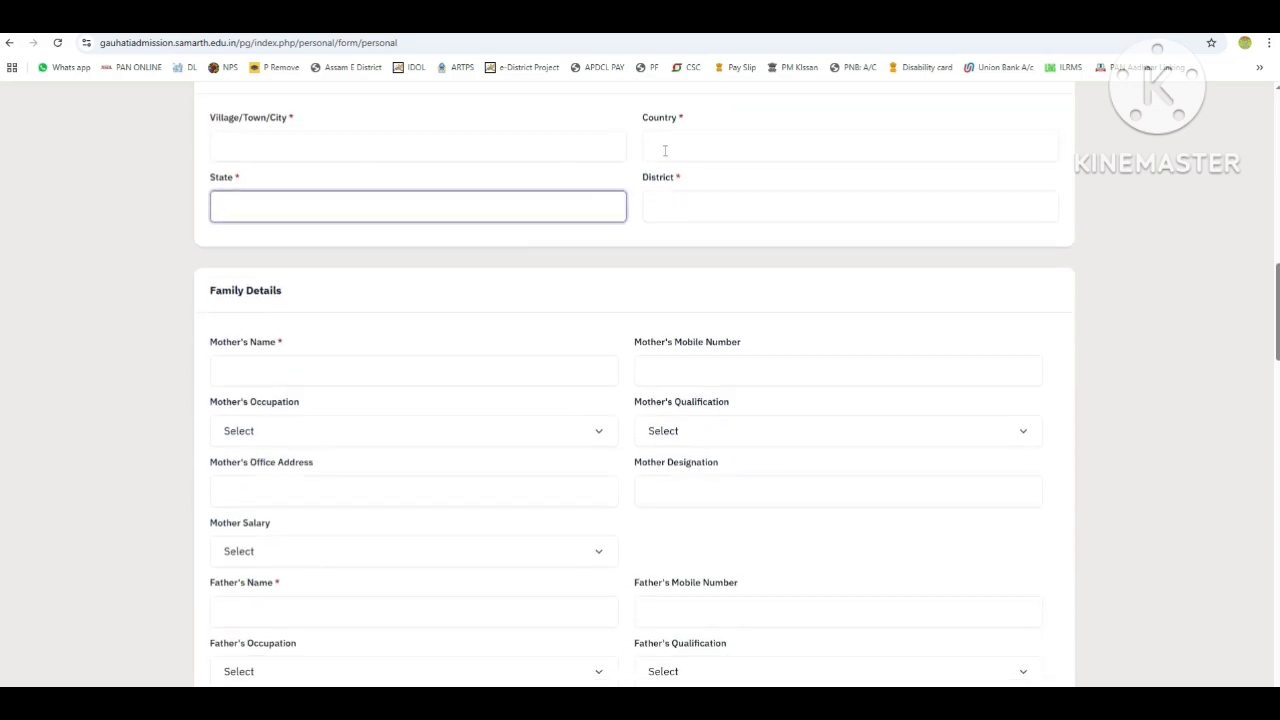
click(262, 366)
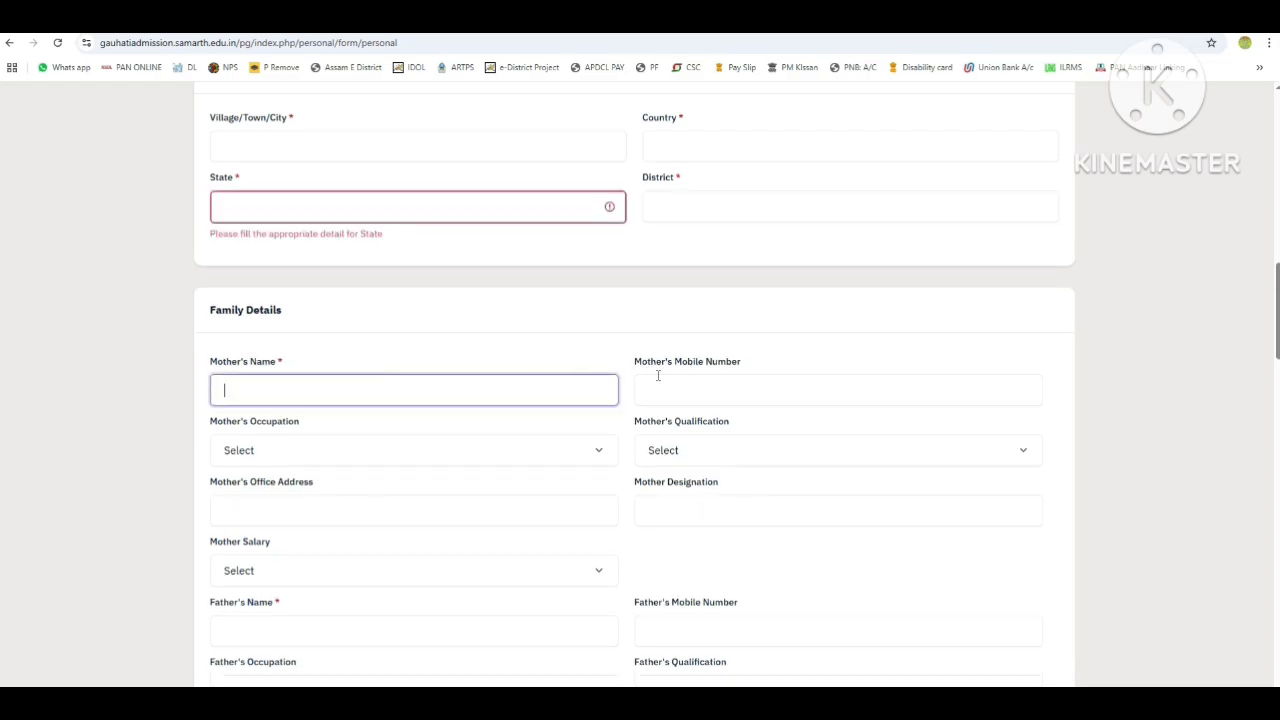
click(257, 462)
click(257, 466)
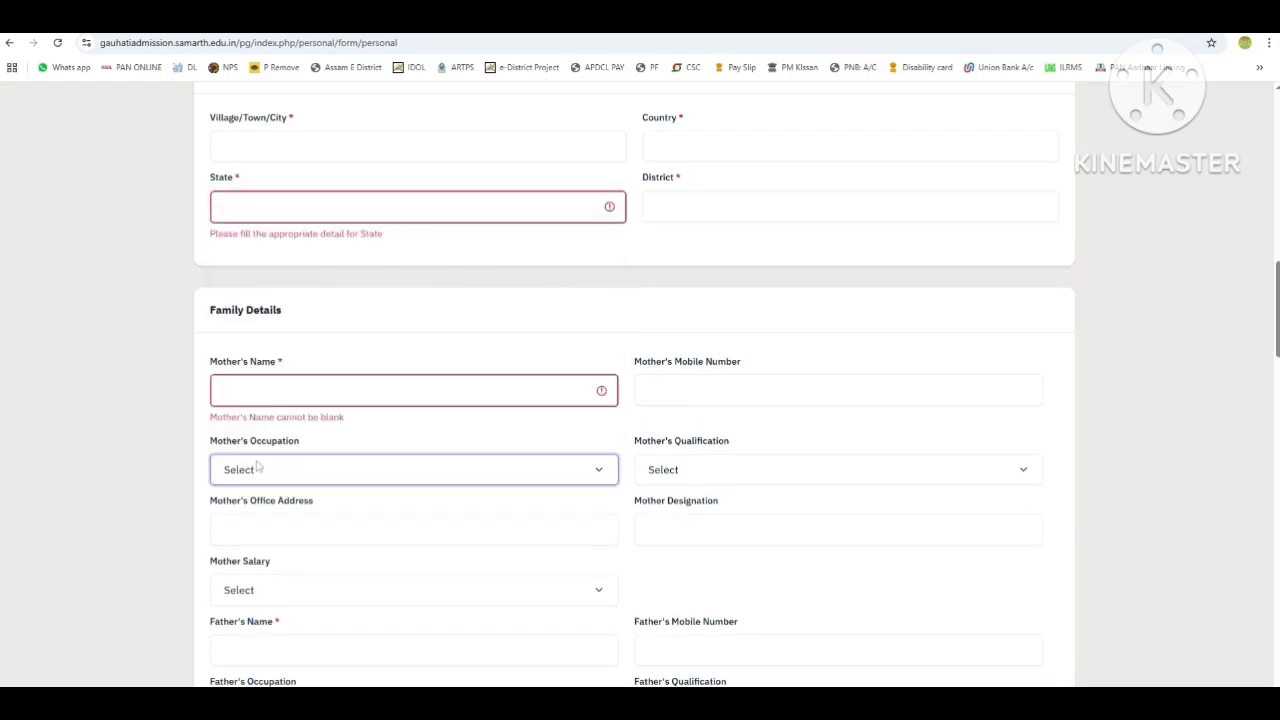
scroll(300, 460, down, 2)
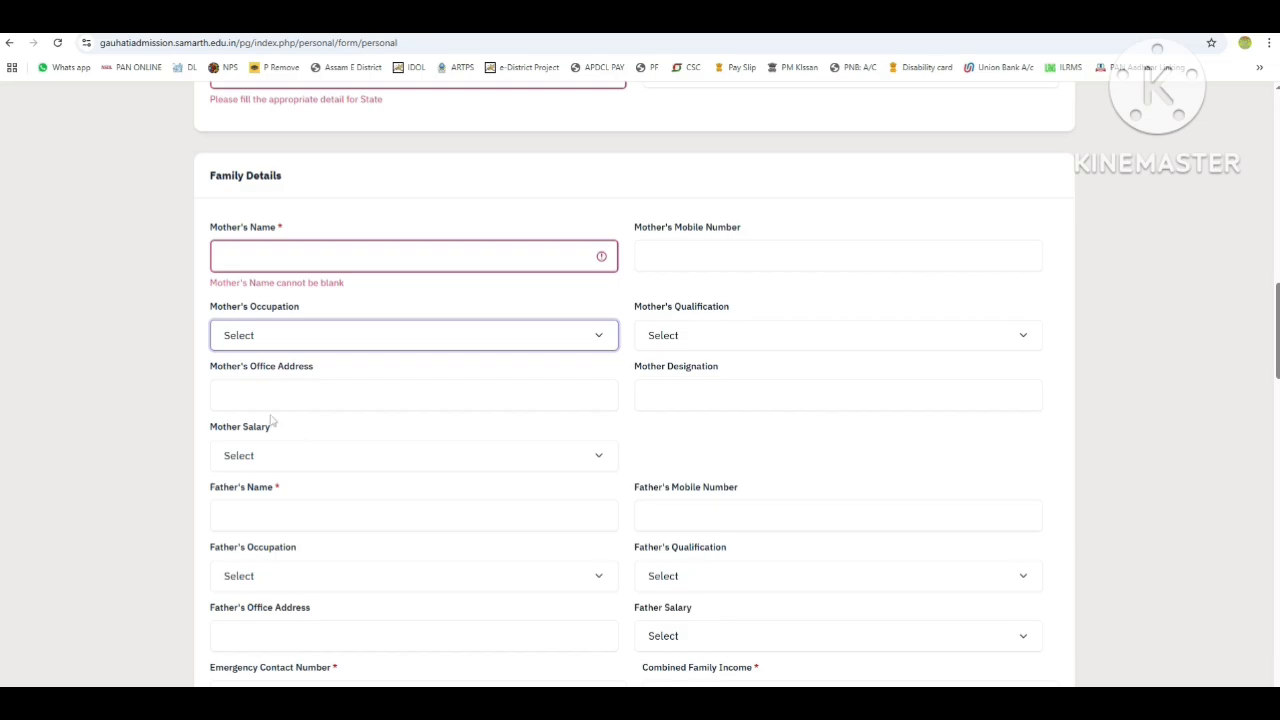
scroll(500, 410, down, 1)
click(256, 322)
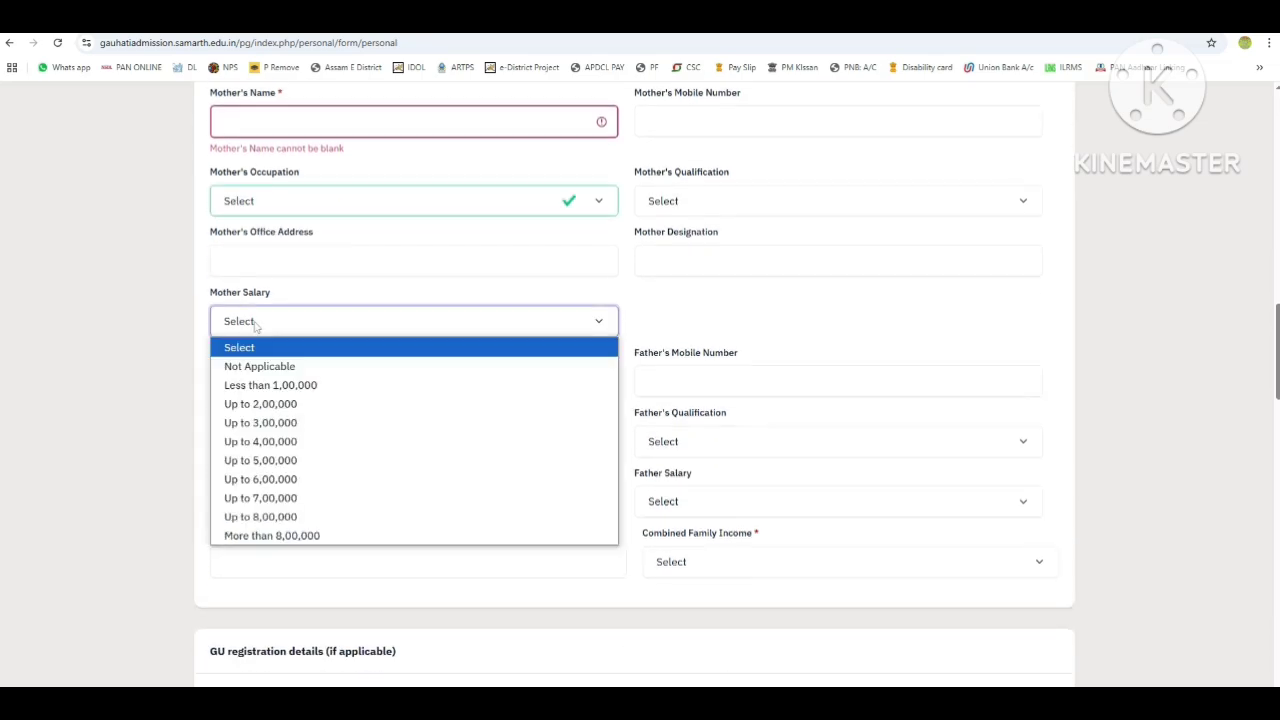
click(256, 322)
click(256, 322)
click(256, 322)
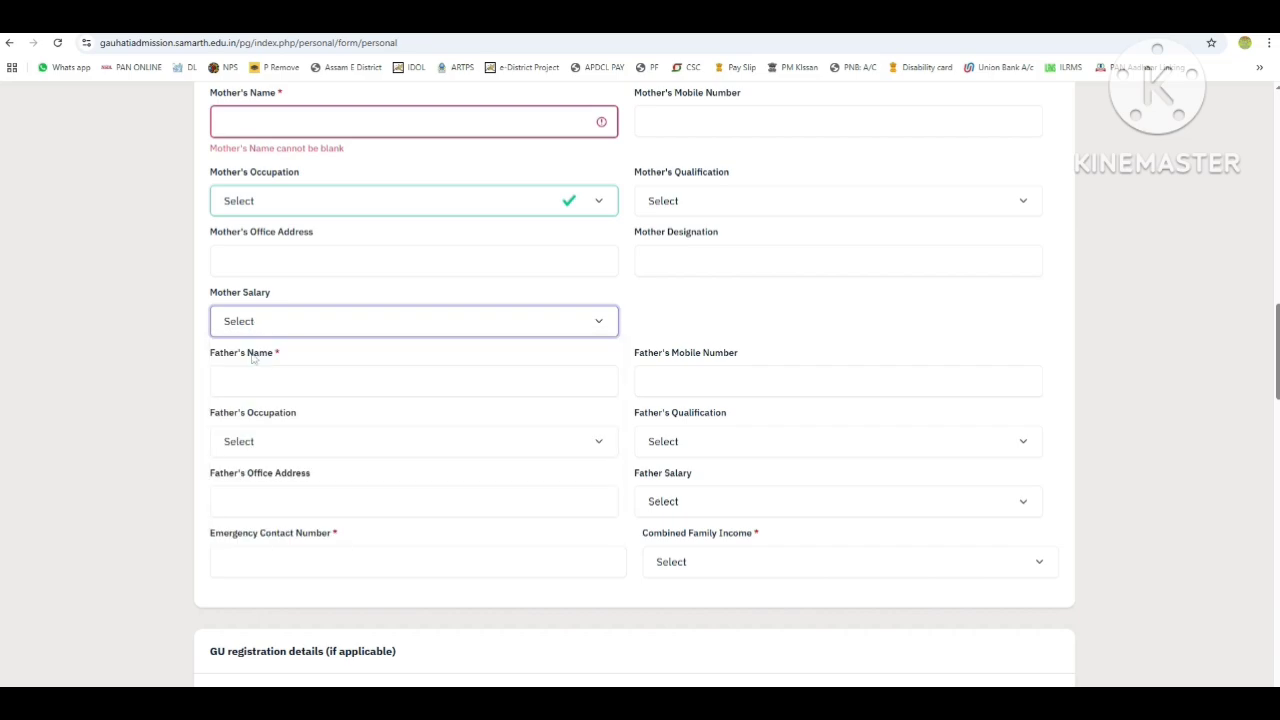
scroll(258, 365, down, 1)
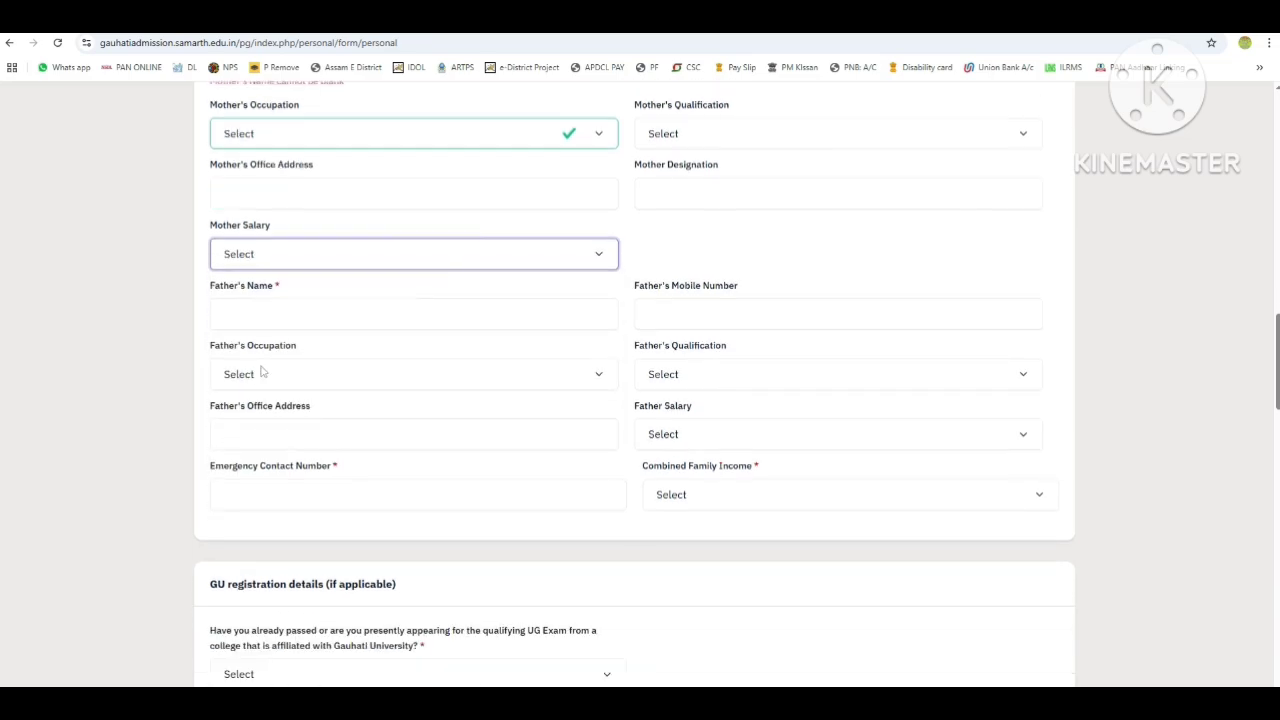
Step: Set father's occupation to Deceased, leaving qualification, salary and family income blank
click(351, 380)
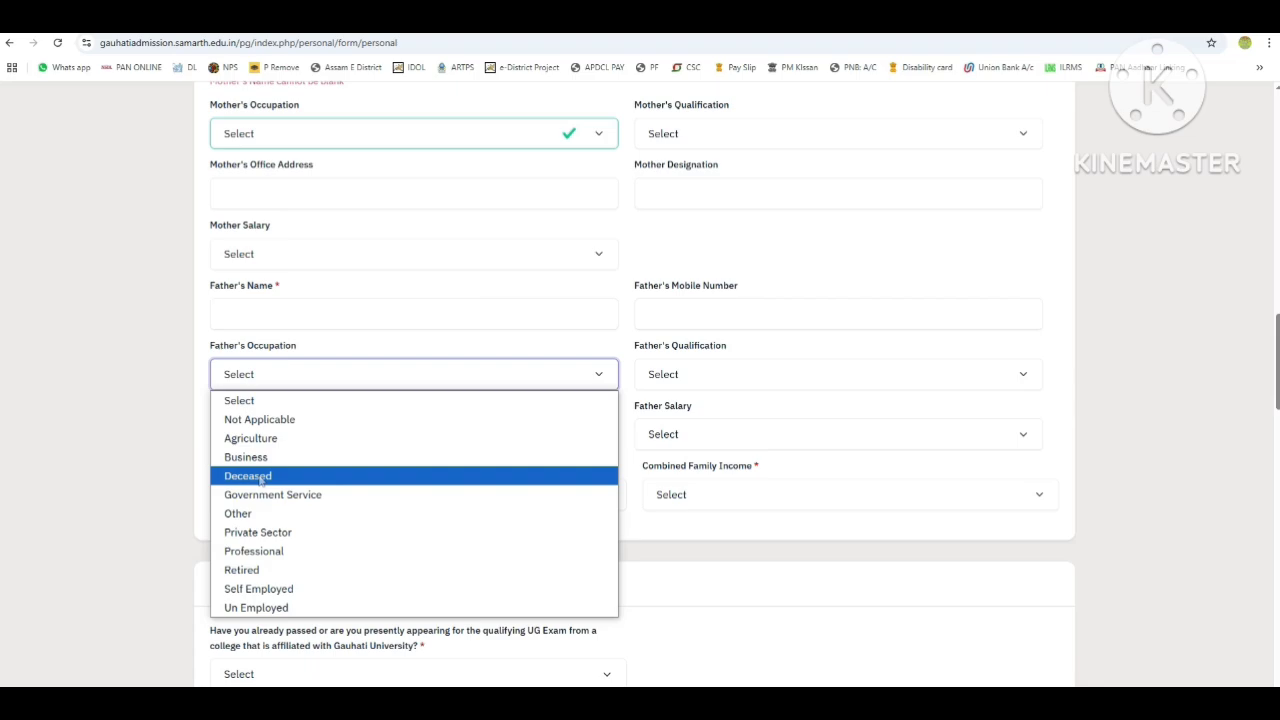
click(262, 478)
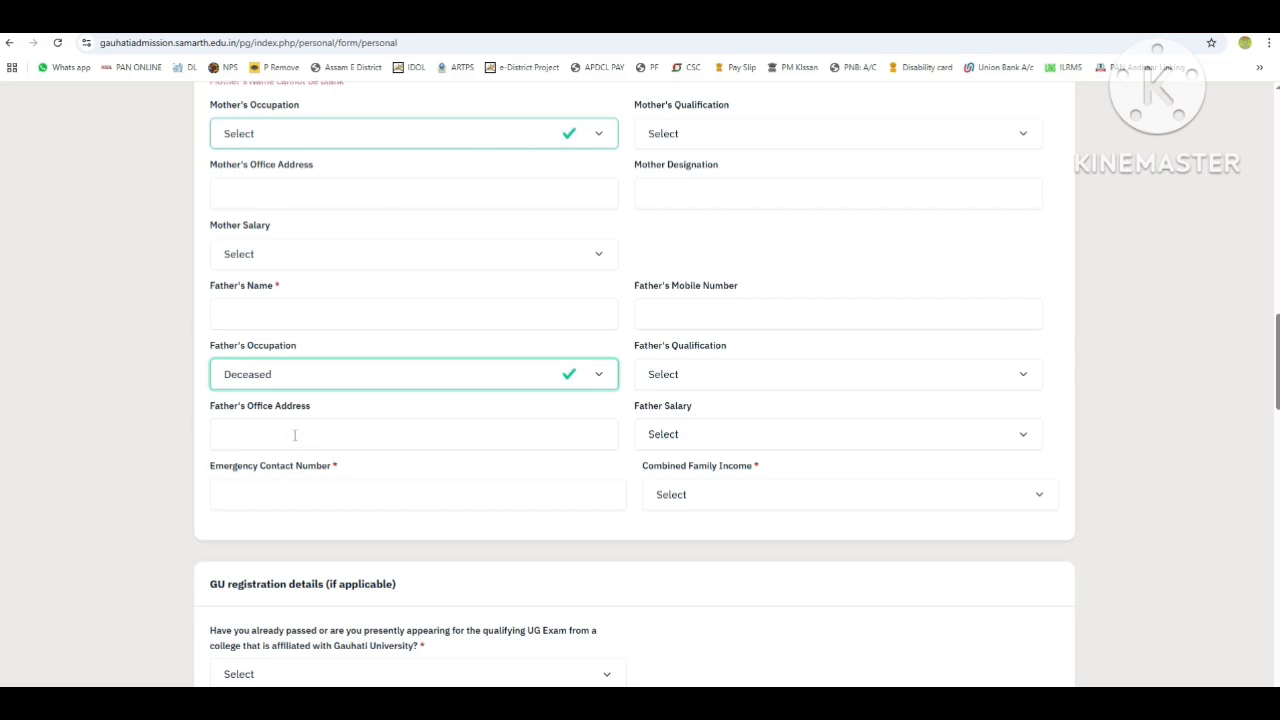
scroll(298, 433, down, 1)
click(676, 318)
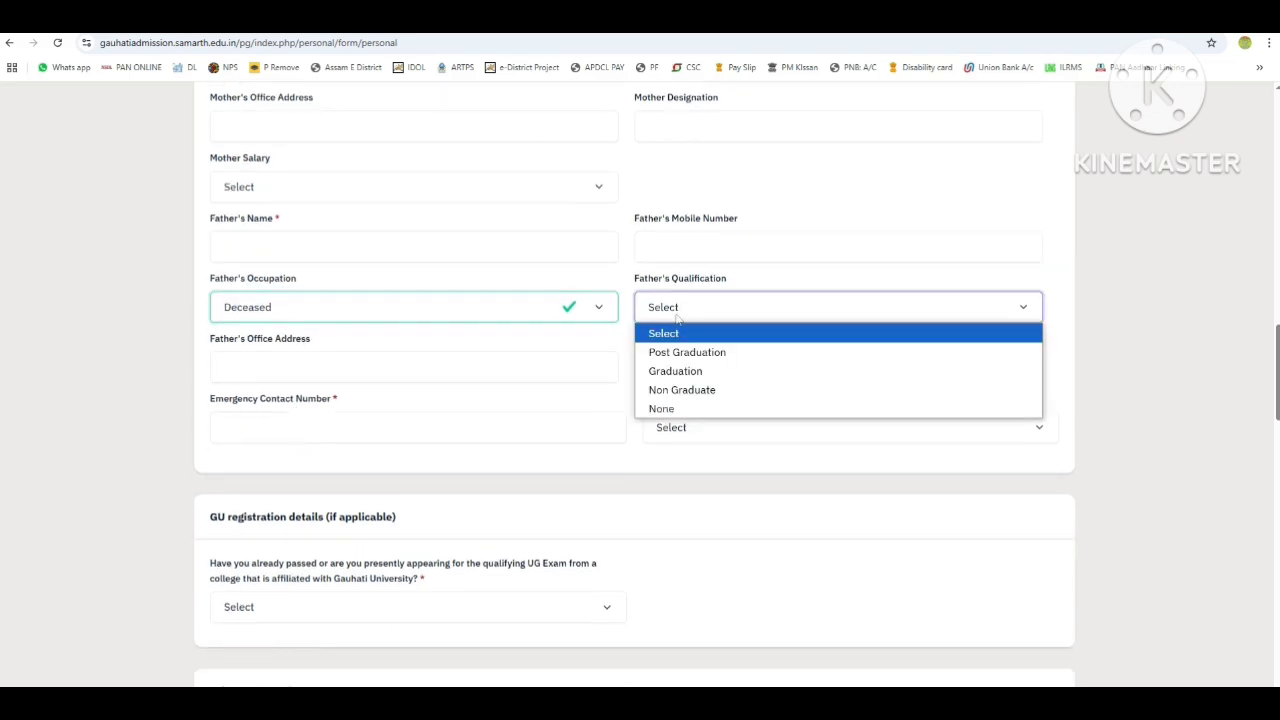
click(677, 318)
click(662, 368)
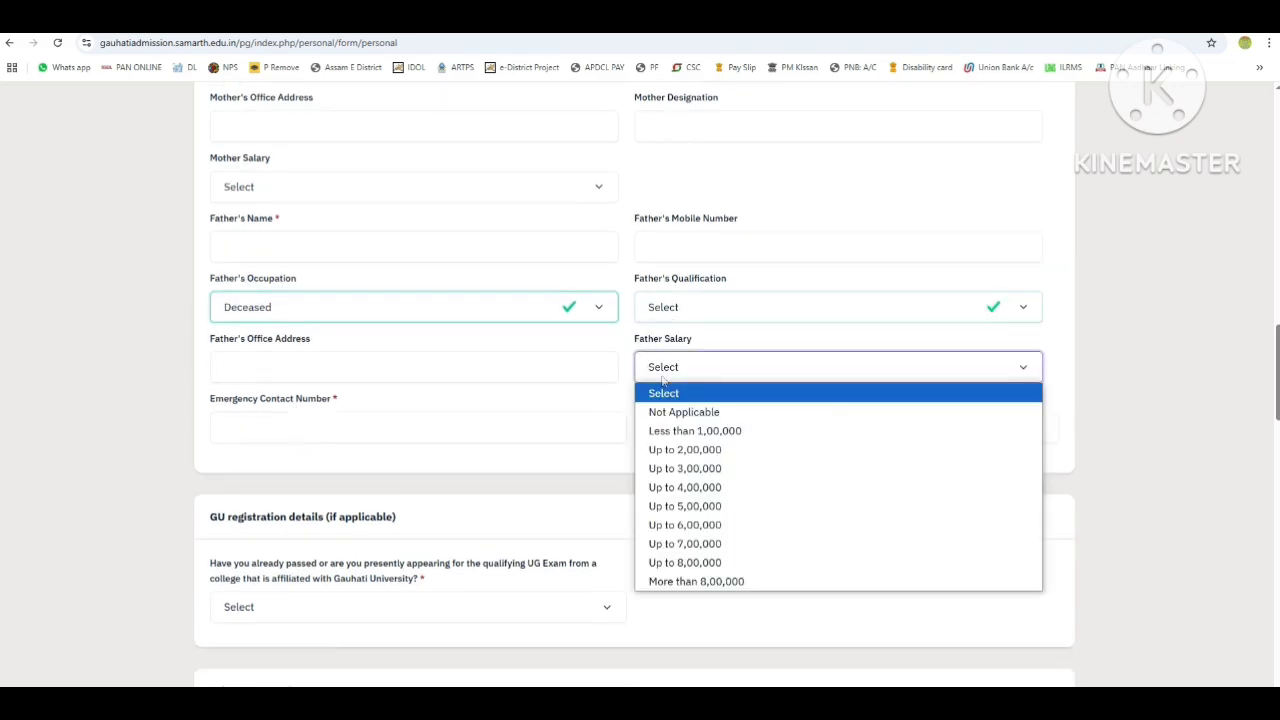
click(665, 380)
click(680, 424)
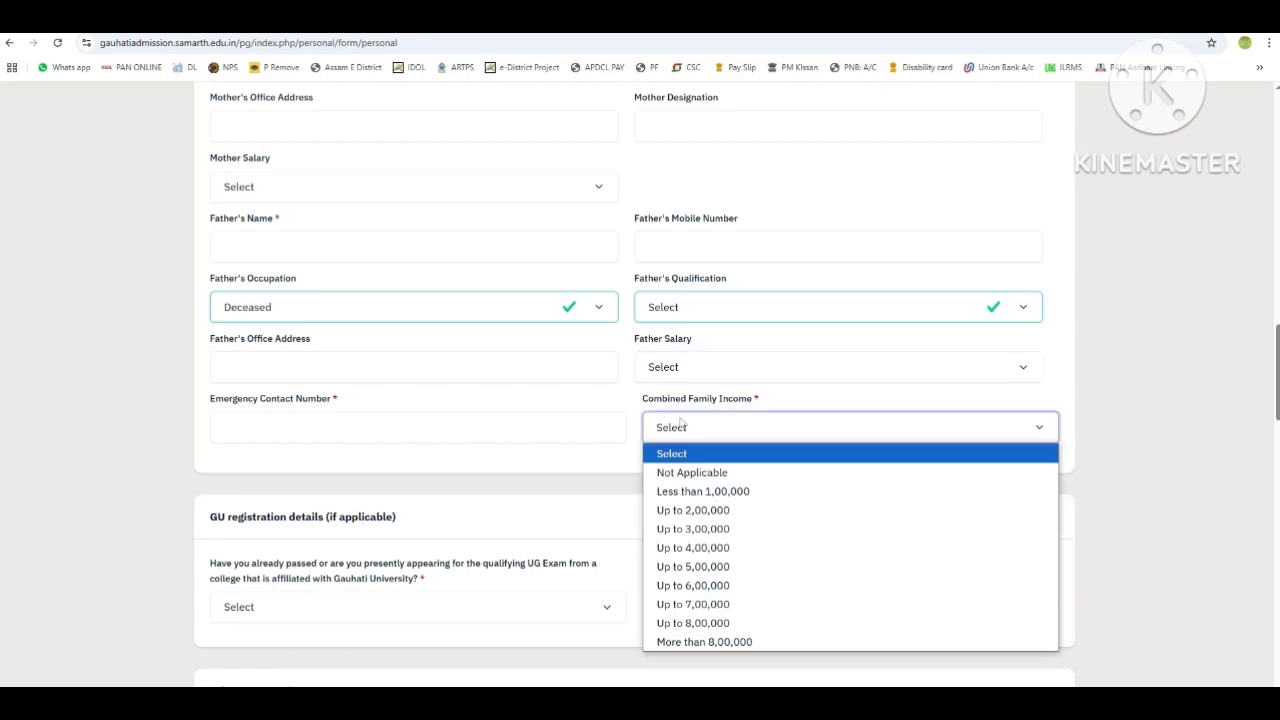
click(680, 424)
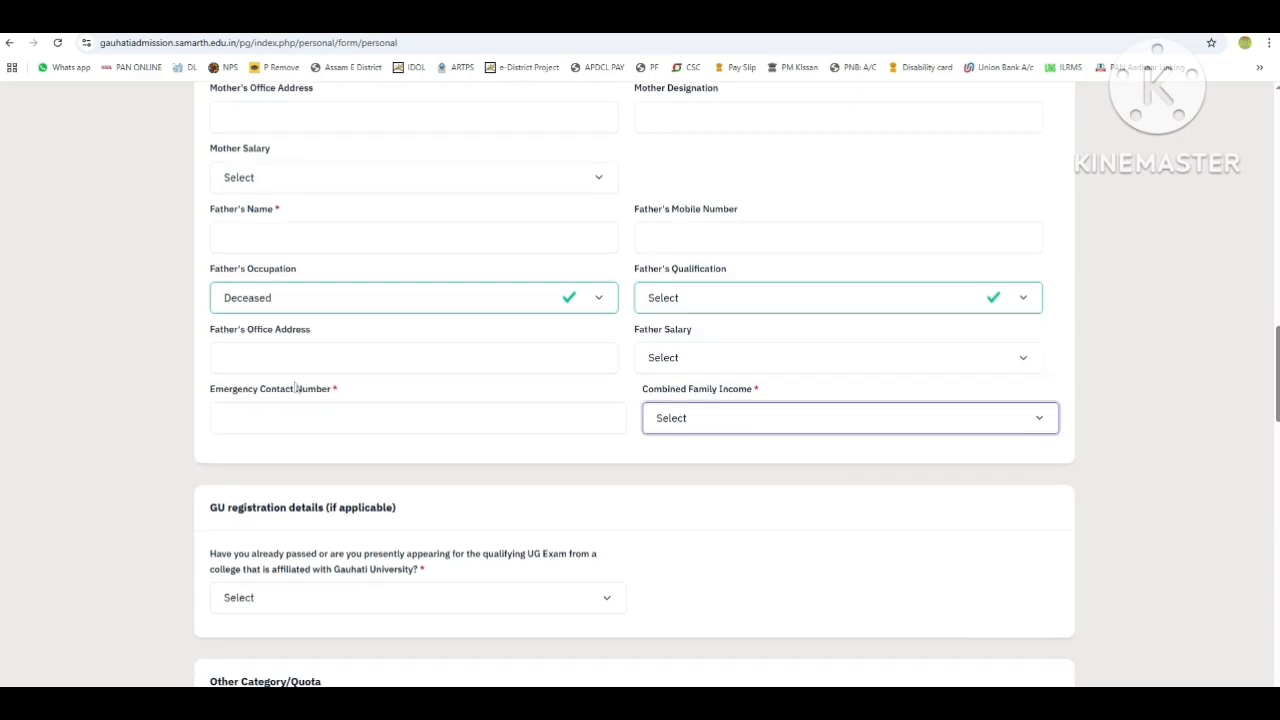
scroll(297, 383, down, 3)
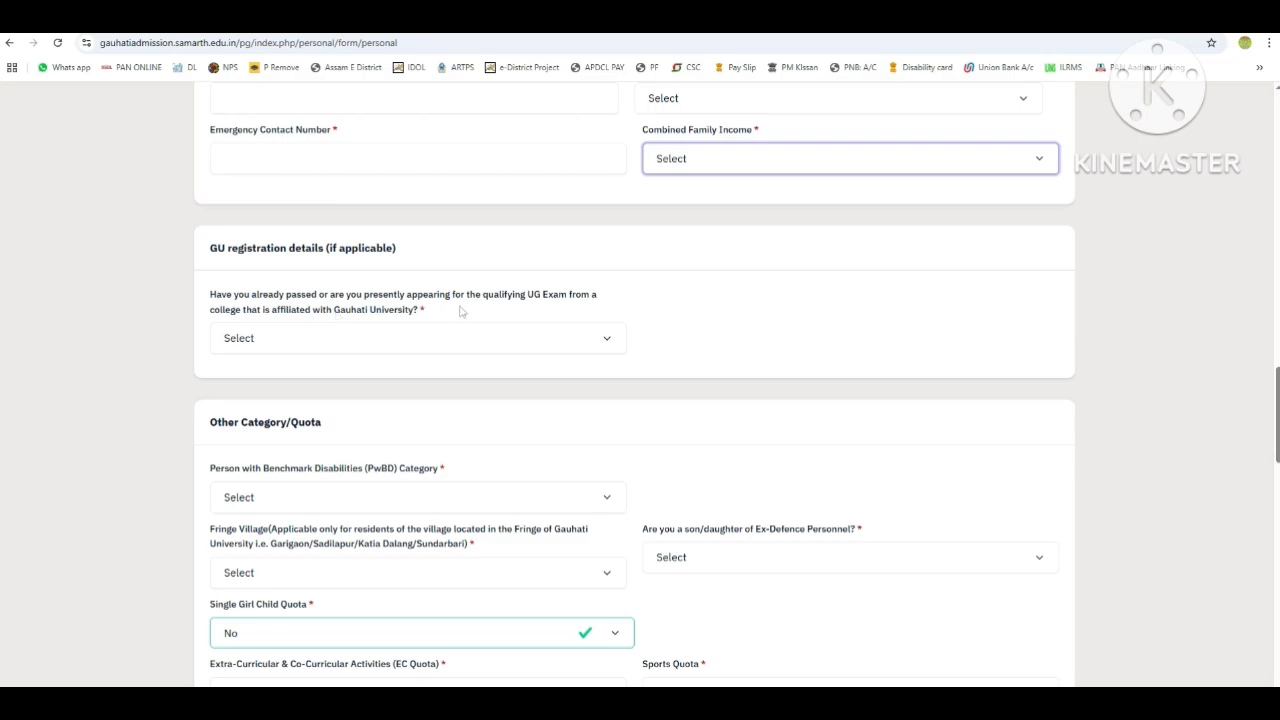
Step: Answer No to the GU-college question and Not Applicable for PwBD, Fringe Village and Ex-Defence
click(264, 343)
click(250, 401)
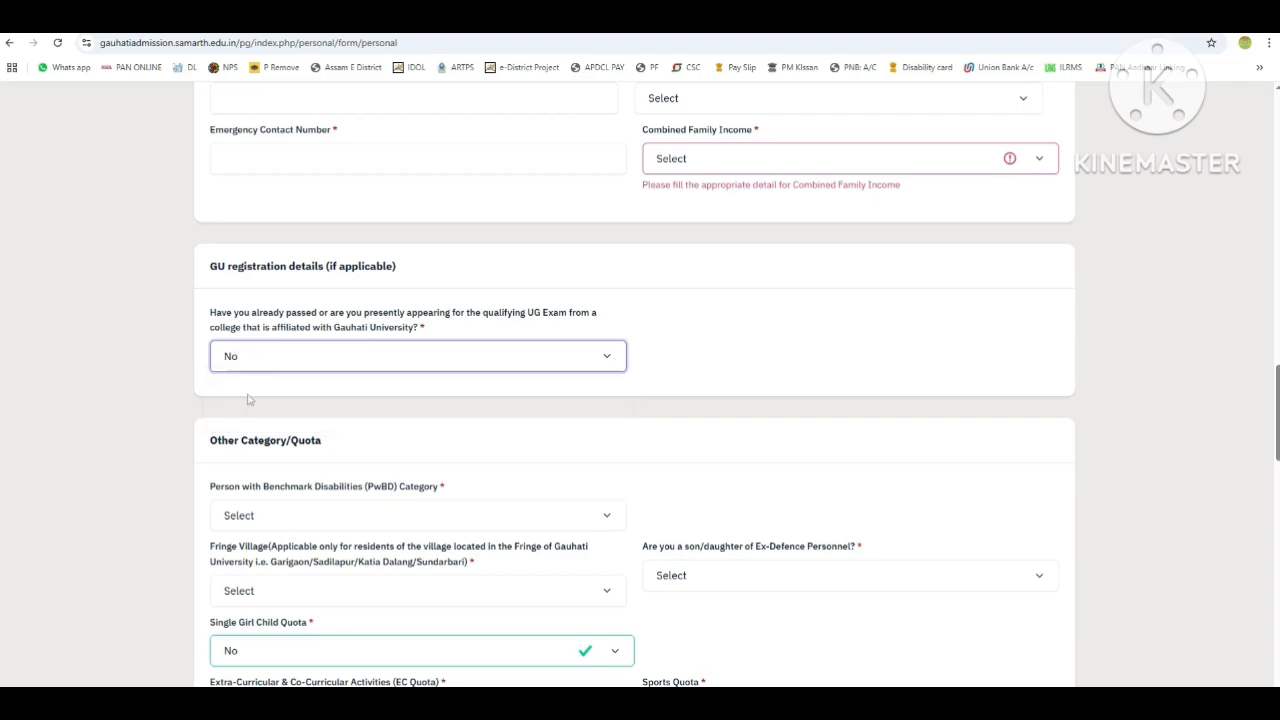
scroll(363, 357, down, 2)
click(285, 386)
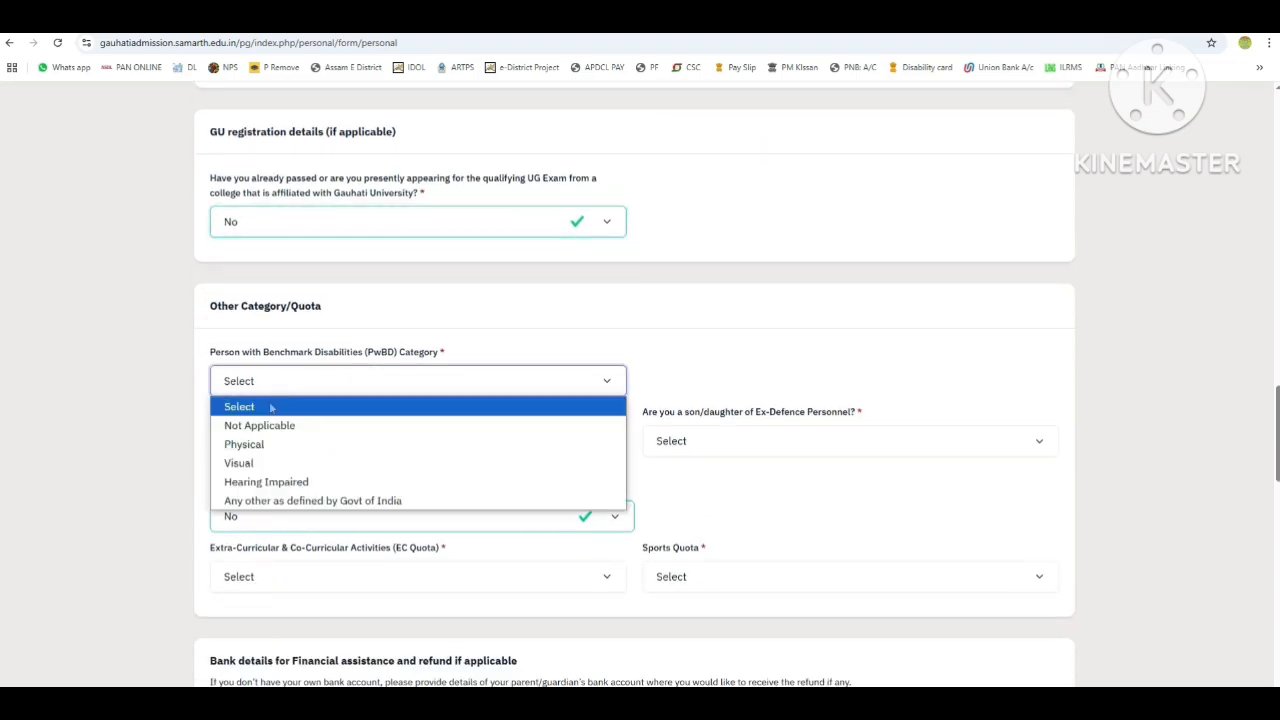
click(287, 423)
scroll(290, 395, down, 2)
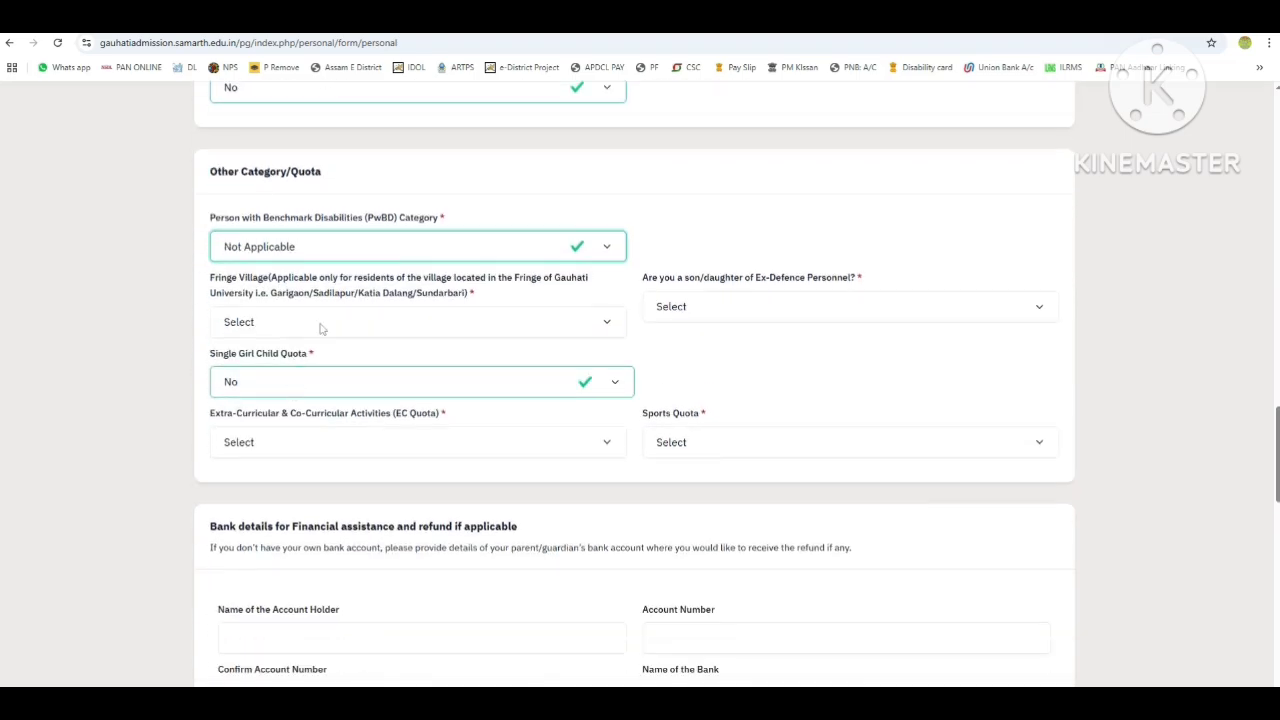
click(257, 323)
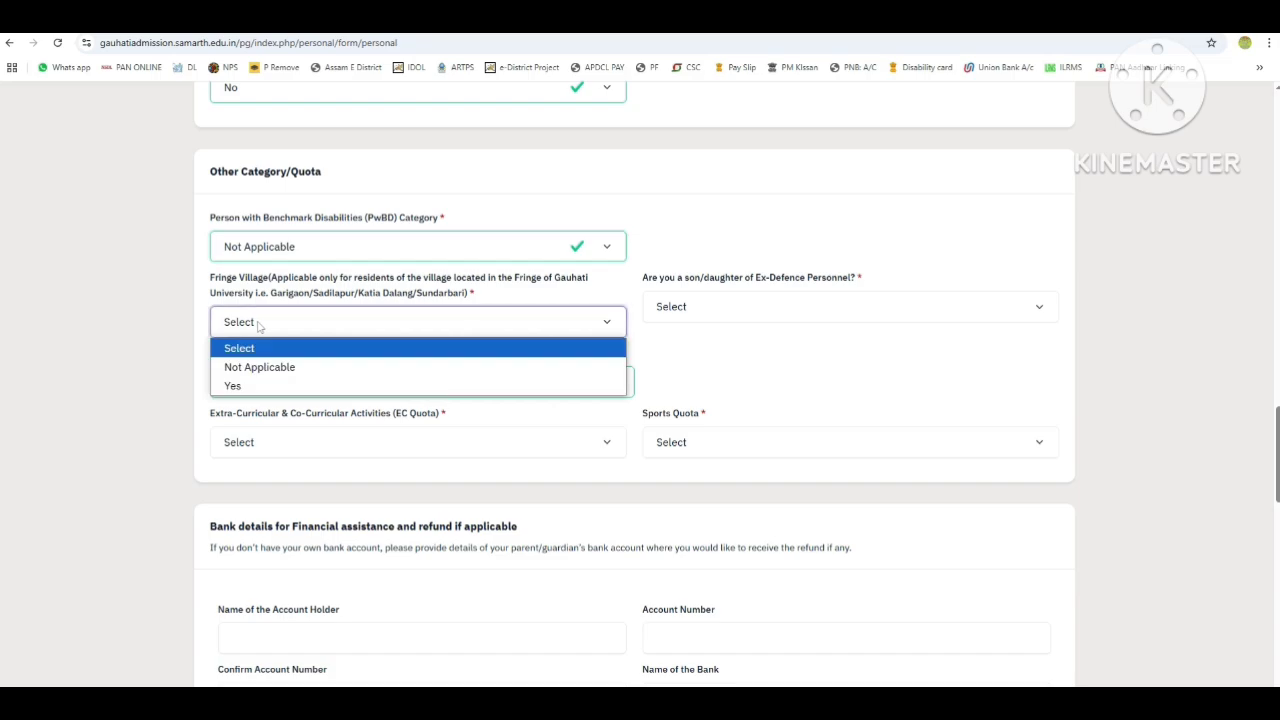
click(262, 367)
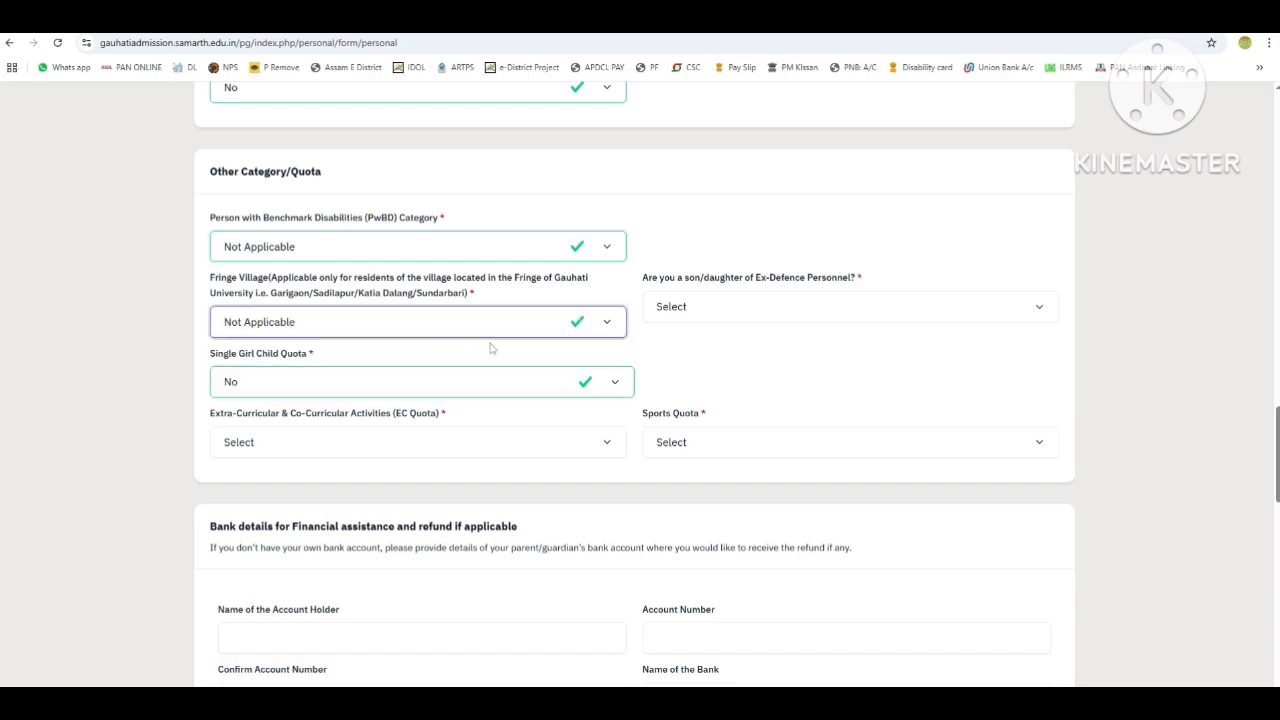
click(658, 309)
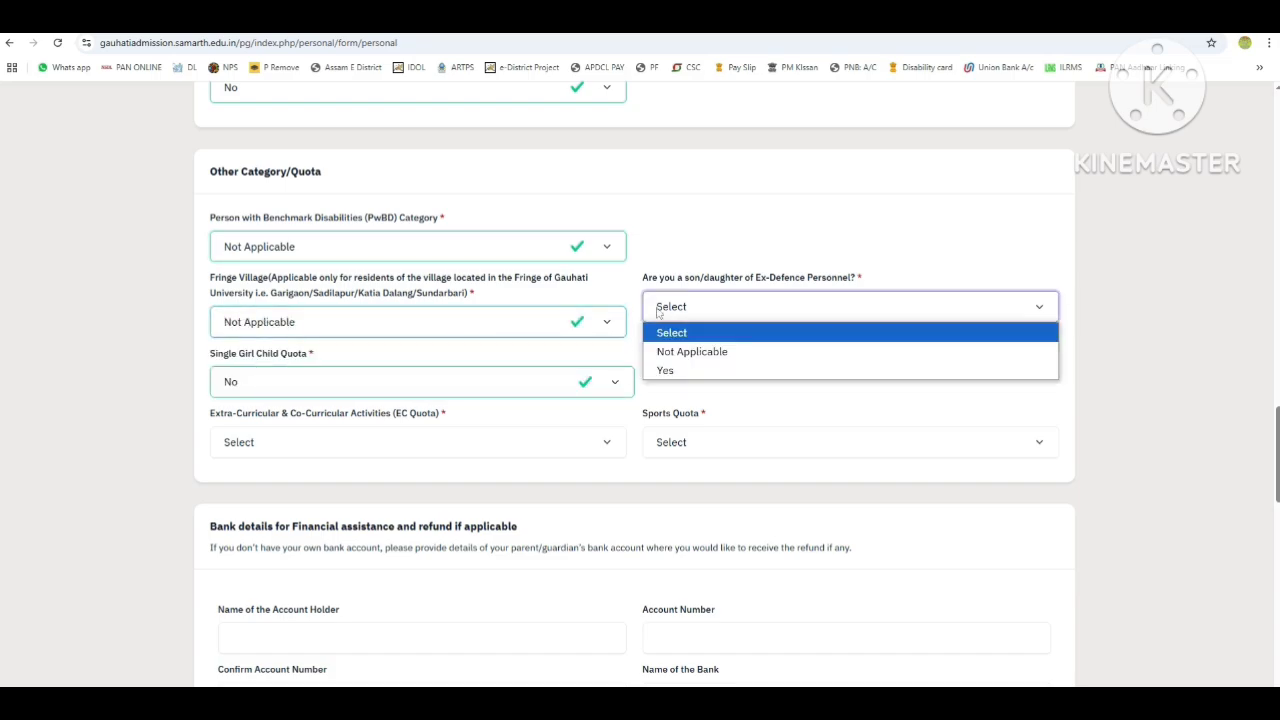
click(680, 356)
scroll(337, 360, down, 3)
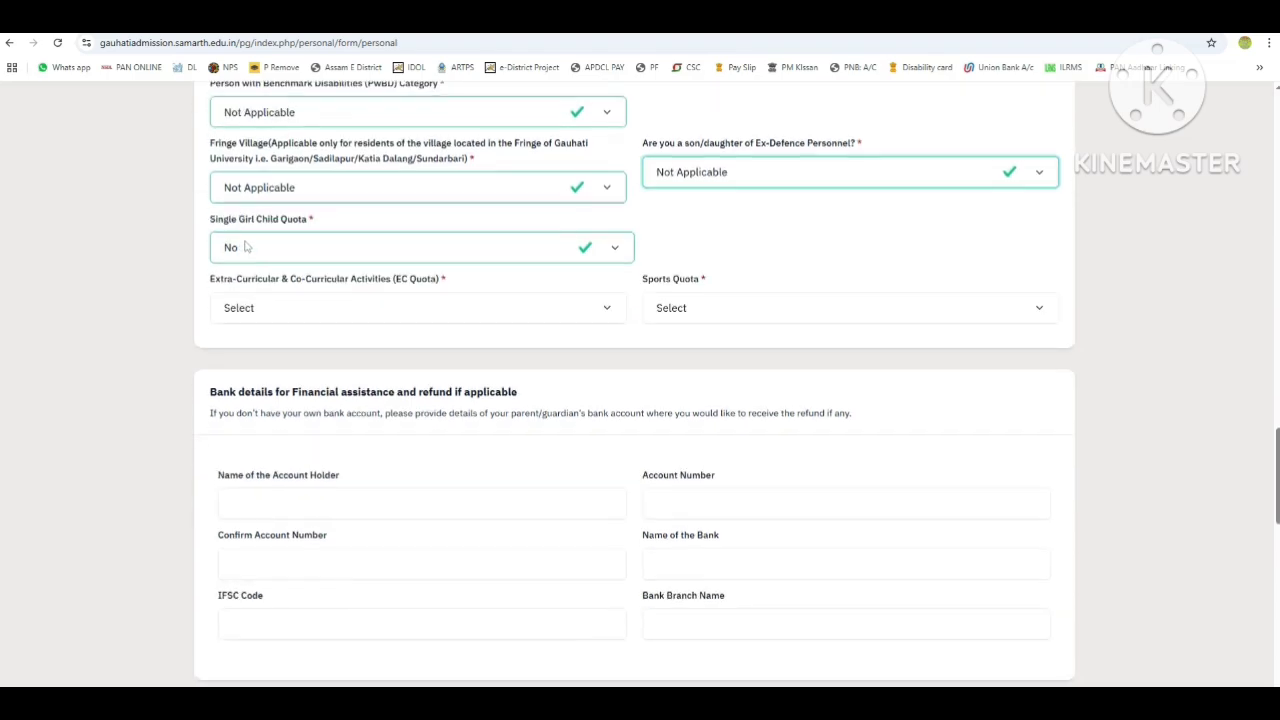
Step: Keep Single Girl Child Quota No, set Sports Quota No and EC Quota Not Applicable
click(246, 247)
click(246, 247)
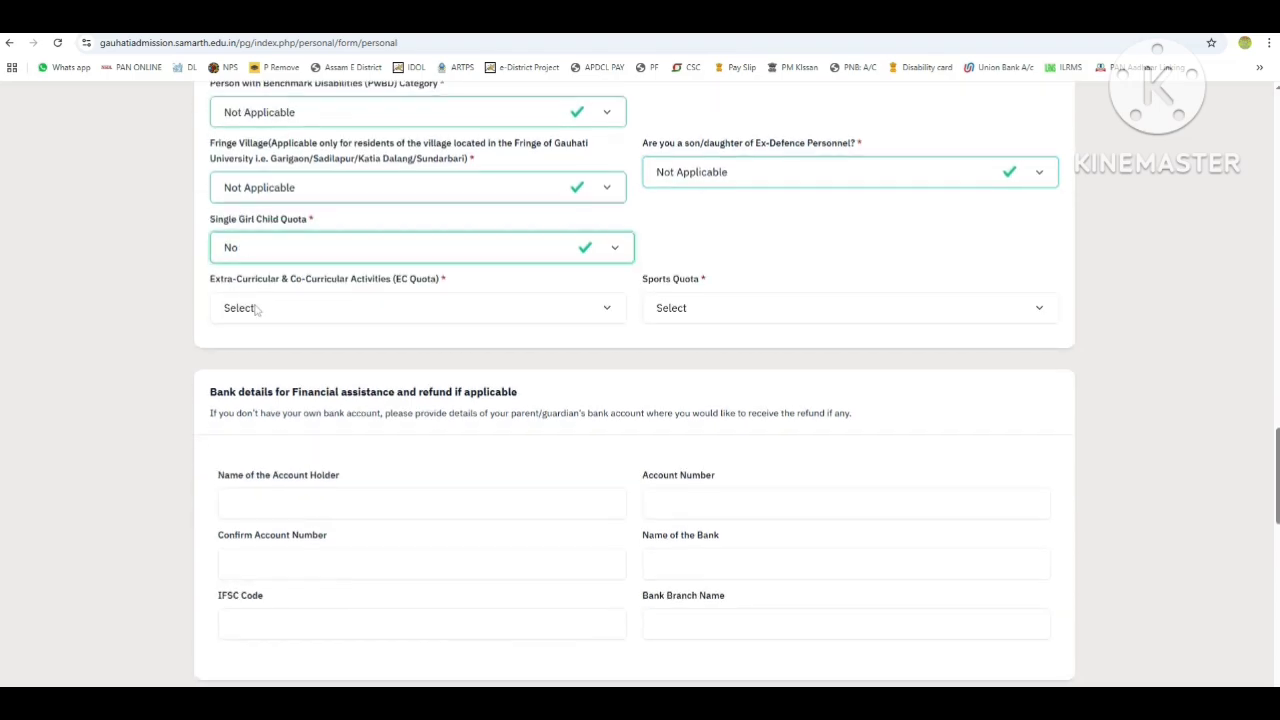
click(694, 310)
click(666, 371)
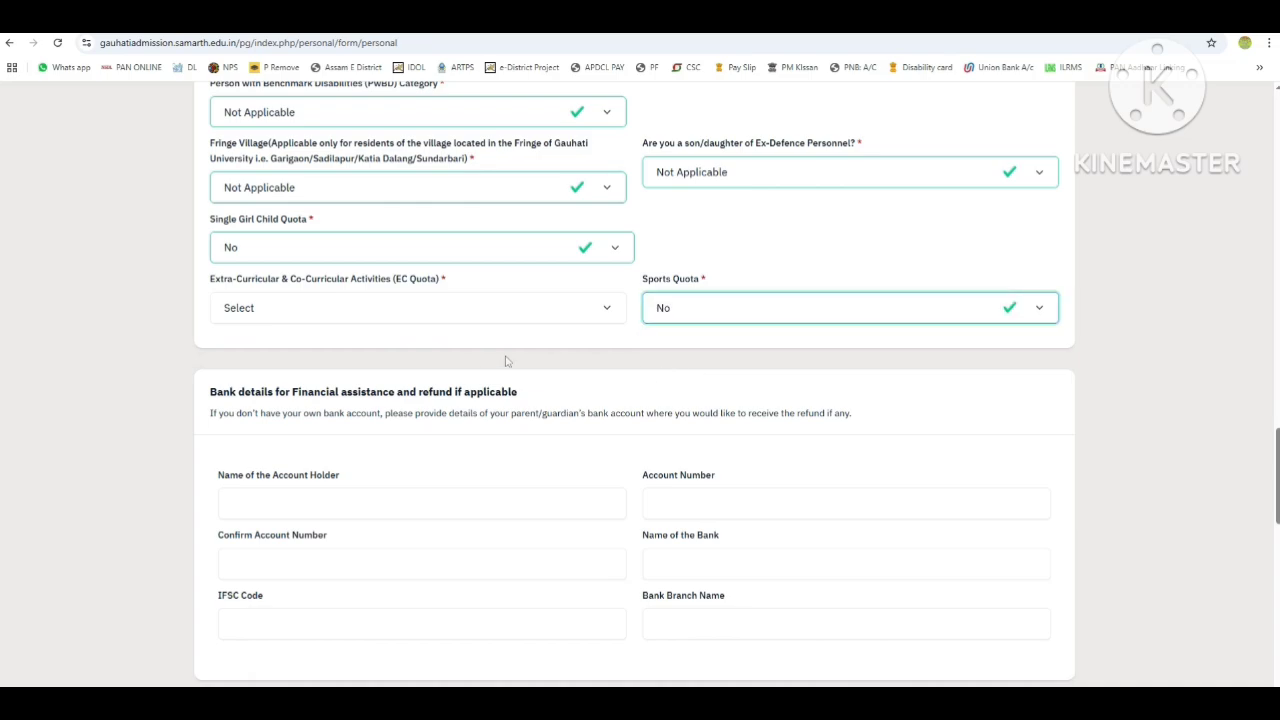
click(256, 312)
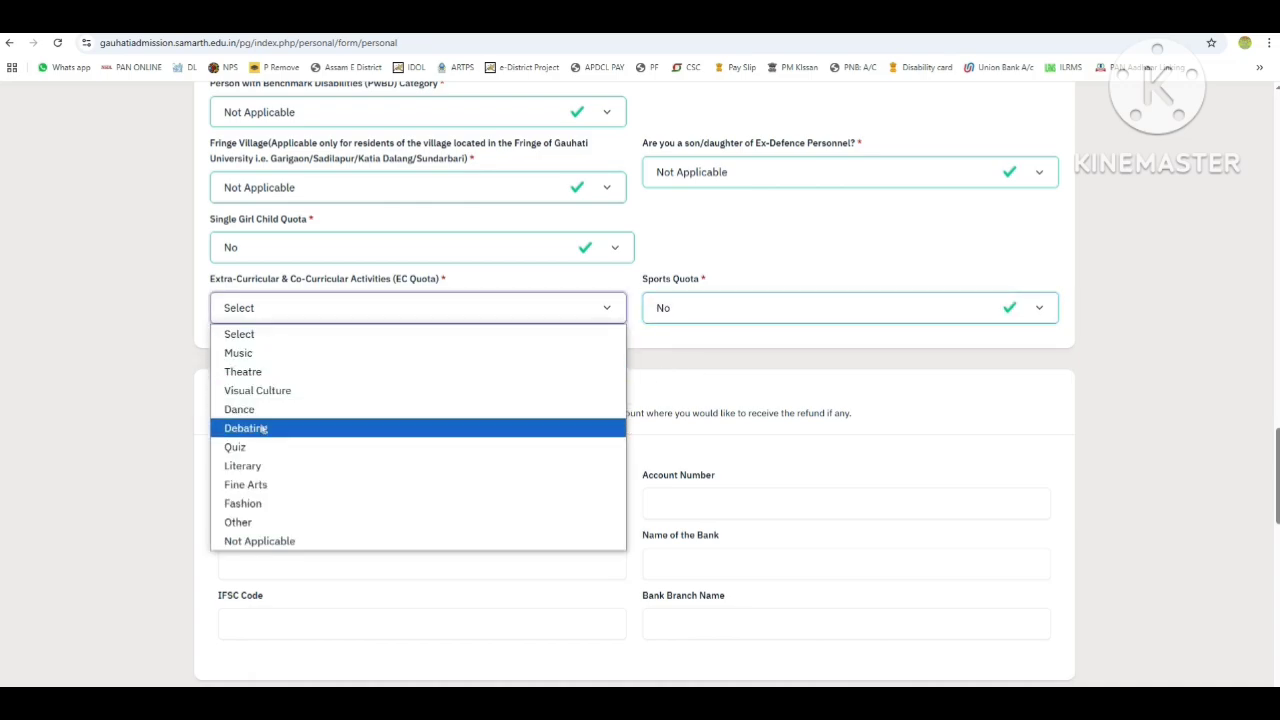
click(254, 540)
scroll(297, 374, down, 2)
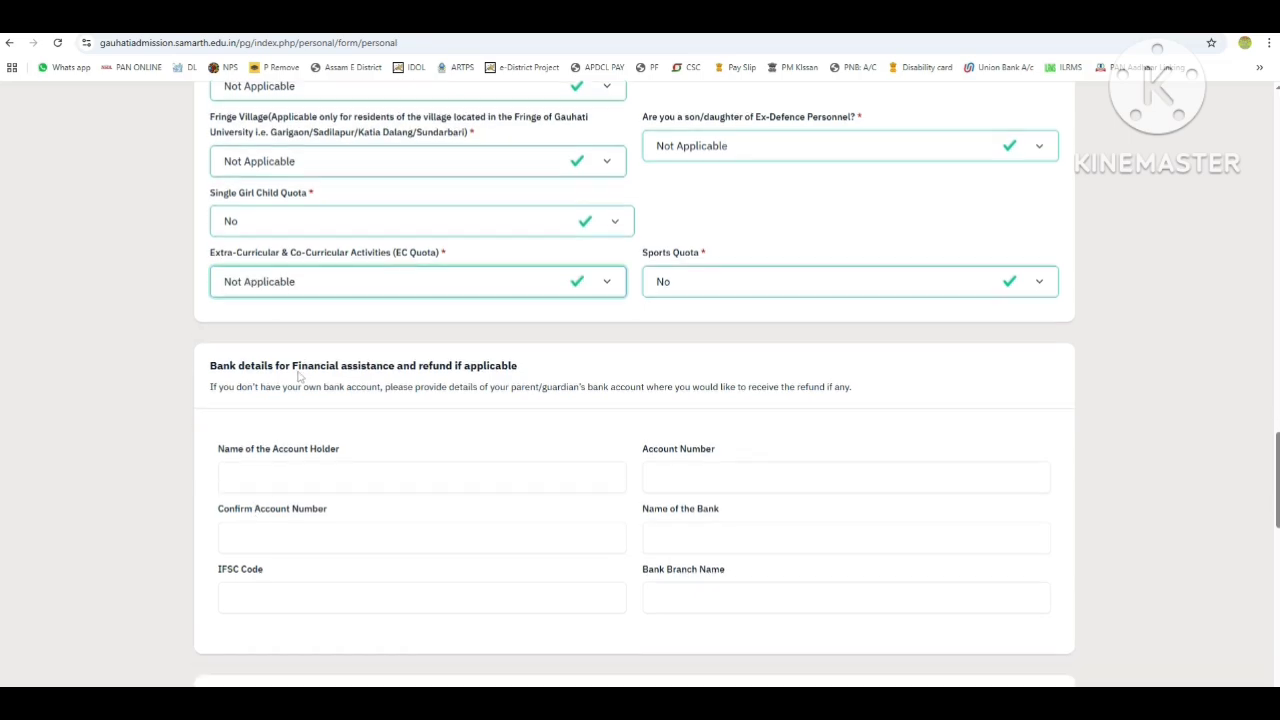
click(274, 368)
scroll(274, 368, down, 2)
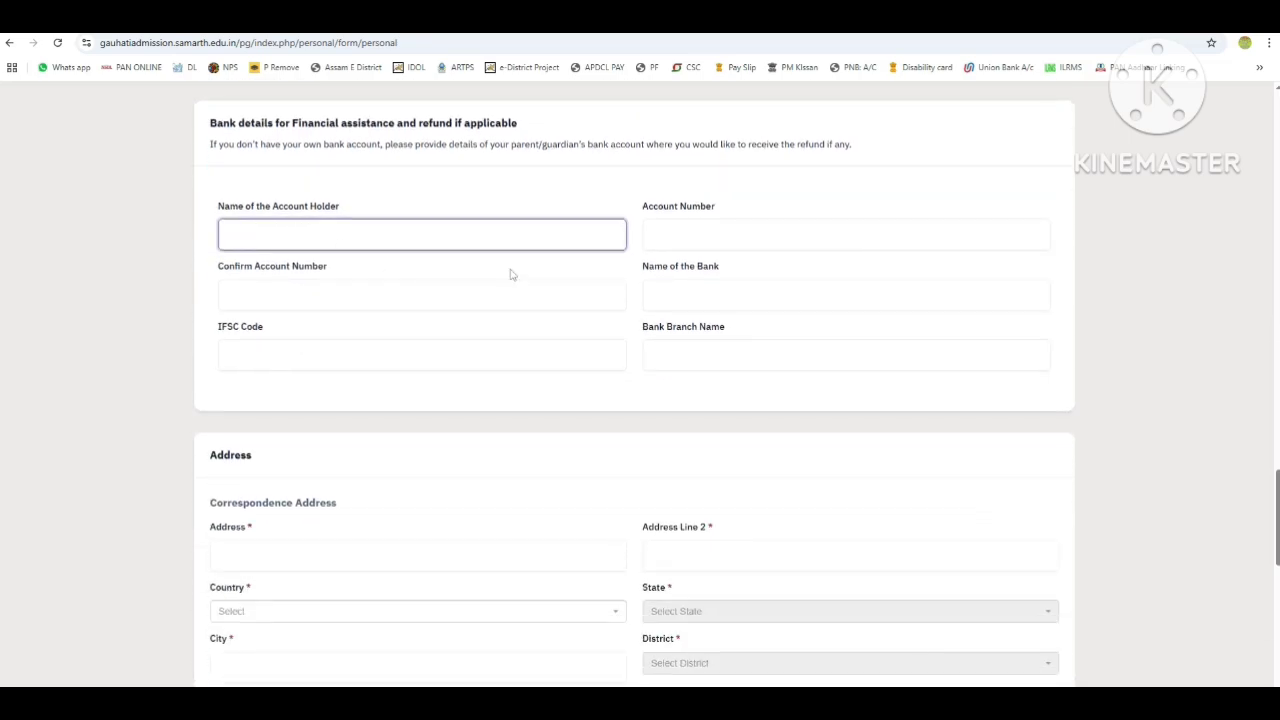
scroll(305, 320, up, 2)
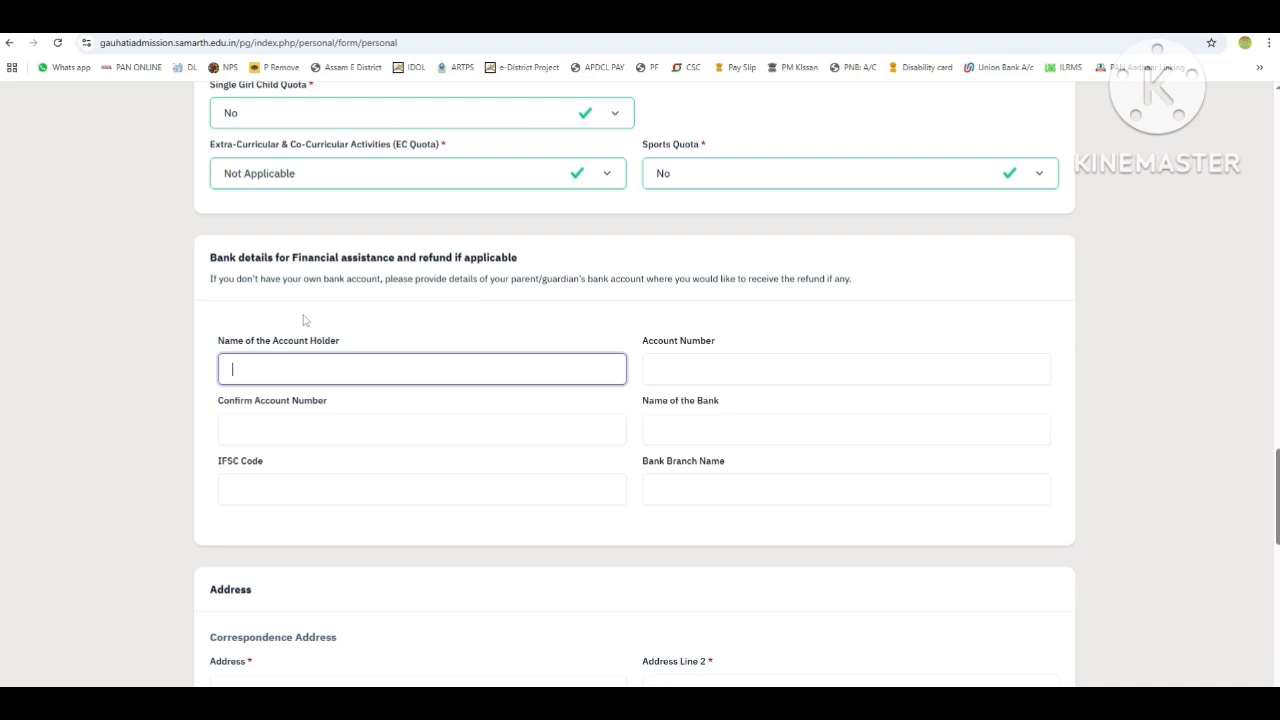
click(253, 176)
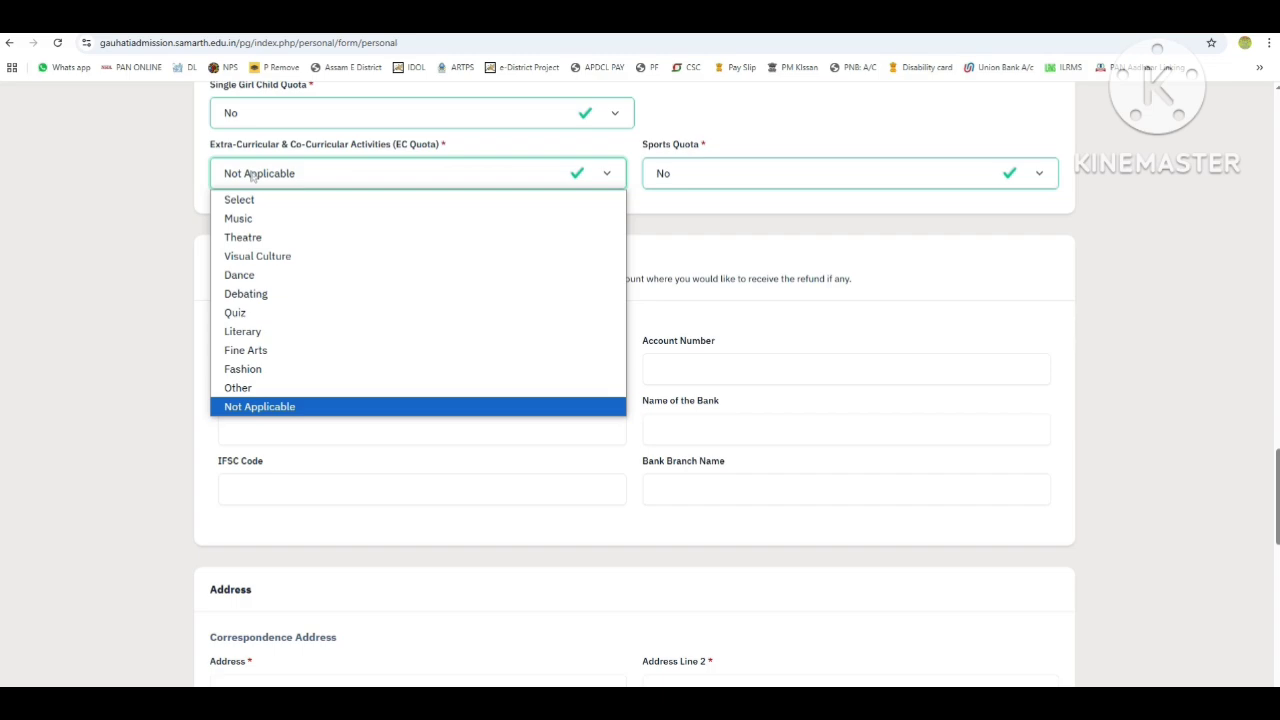
click(253, 176)
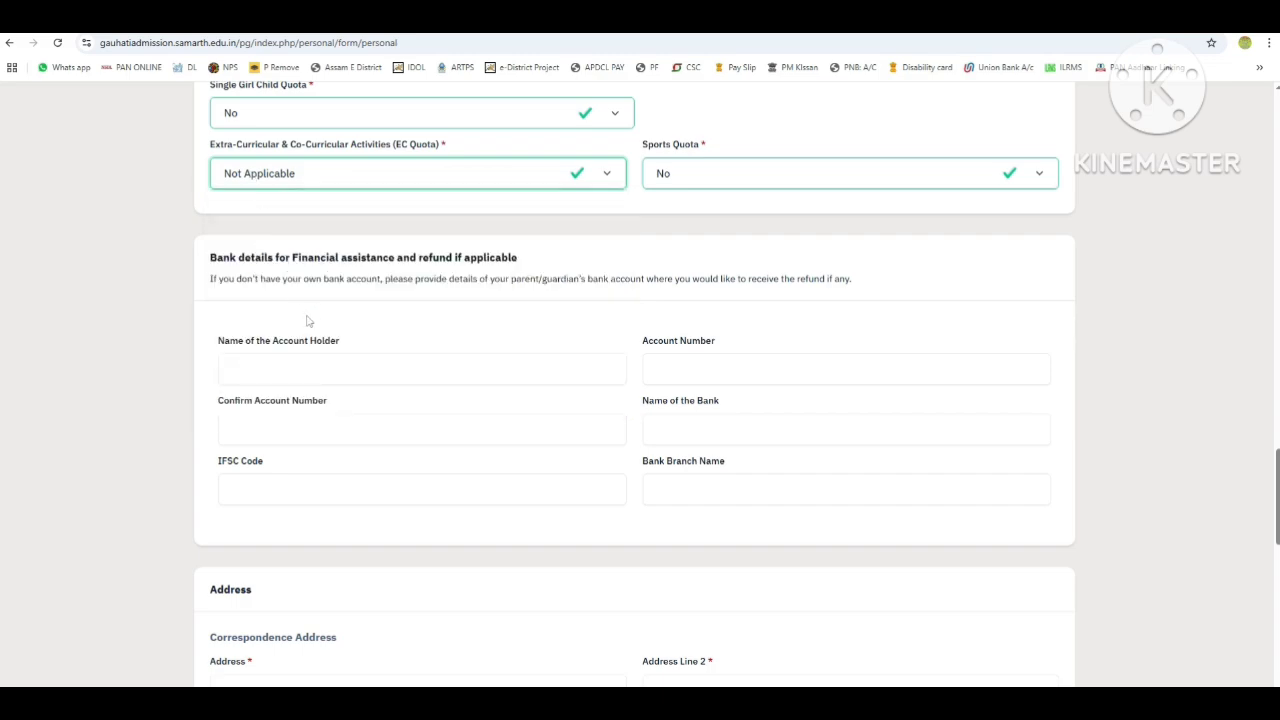
scroll(309, 322, down, 2)
scroll(309, 323, down, 2)
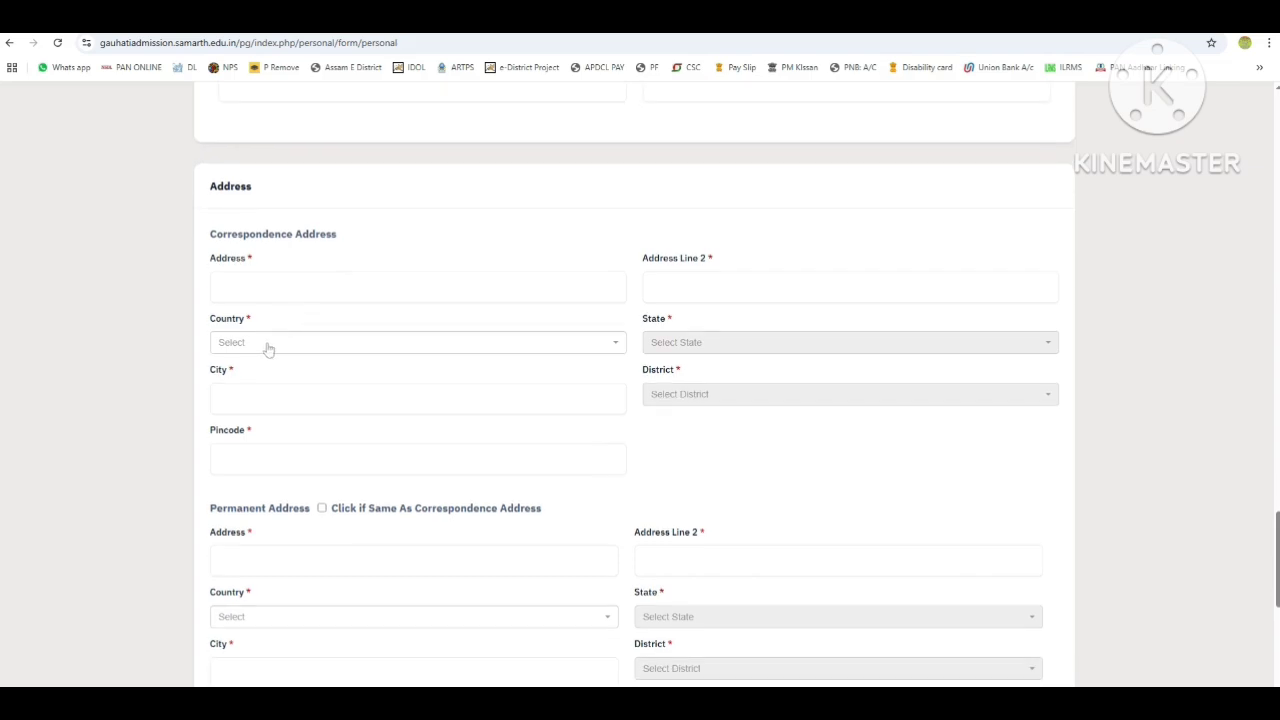
Step: Set the correspondence country to India, state to Assam and district to Hojai
click(266, 344)
click(267, 393)
click(850, 342)
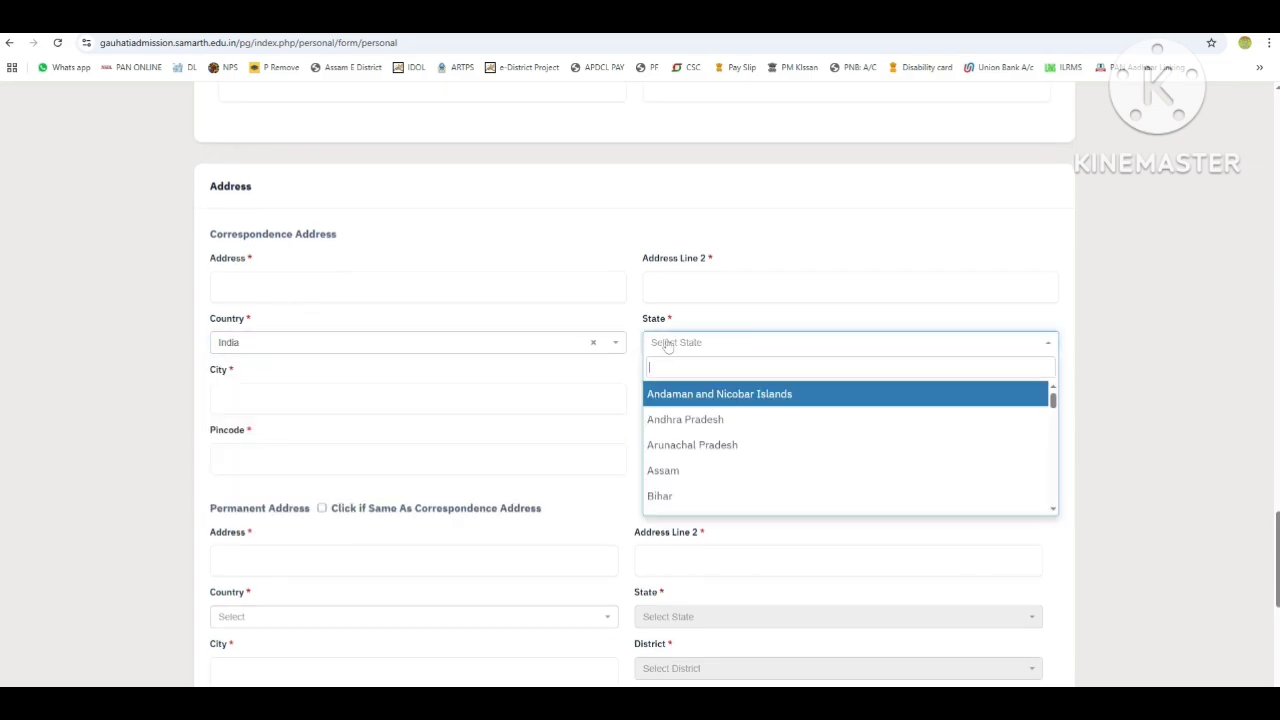
click(846, 469)
click(300, 397)
click(729, 394)
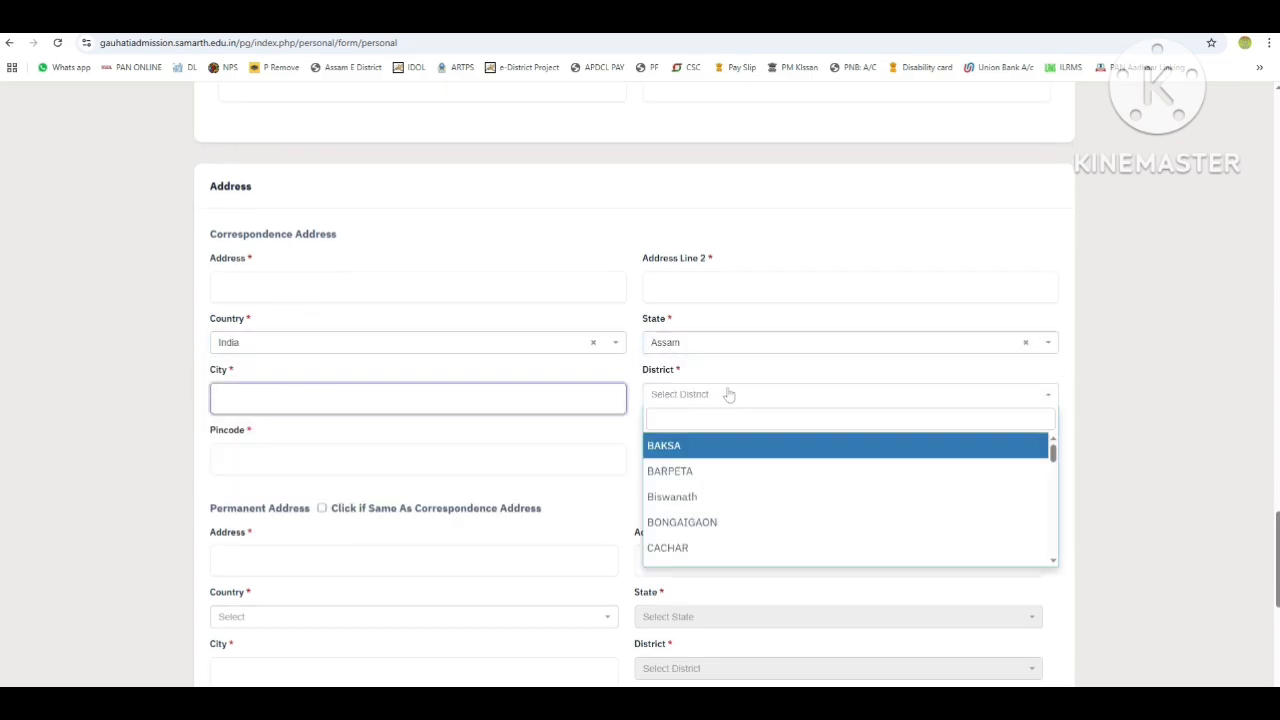
scroll(688, 517, down, 2)
scroll(688, 515, down, 3)
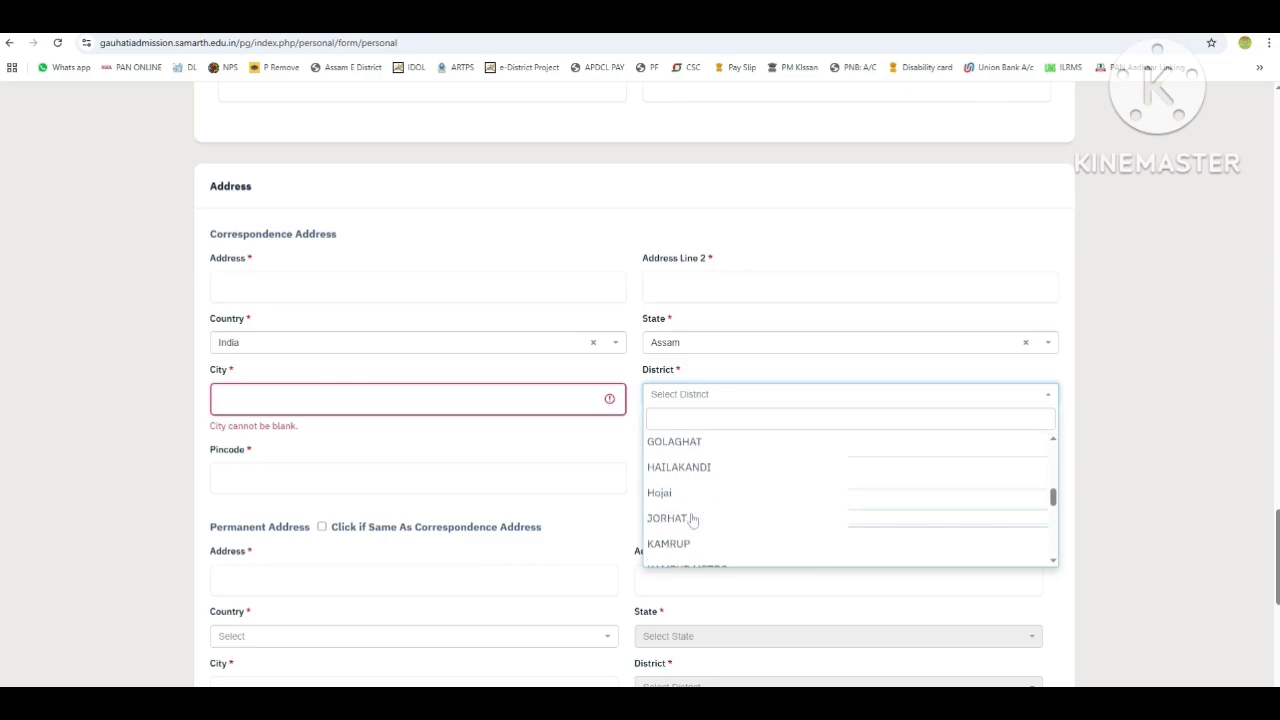
click(680, 497)
click(264, 400)
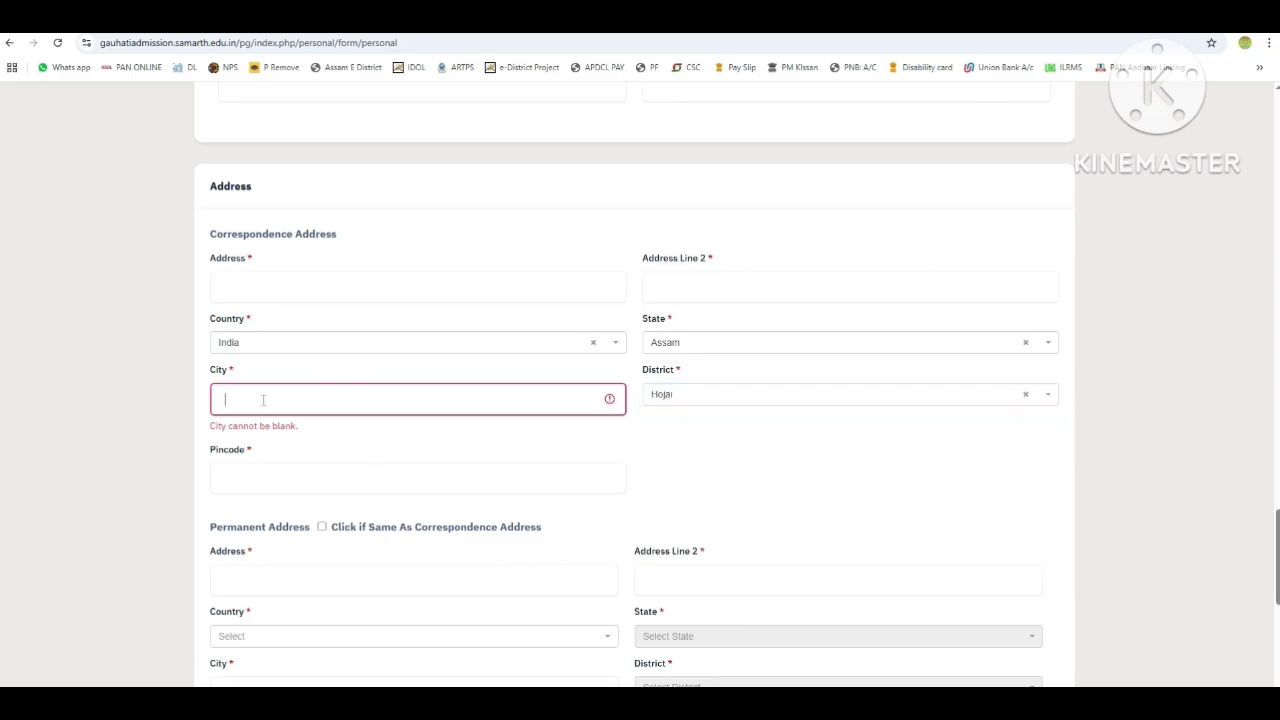
Step: Enter address VILL and city HOJAI, then make the permanent address match it
click(373, 289)
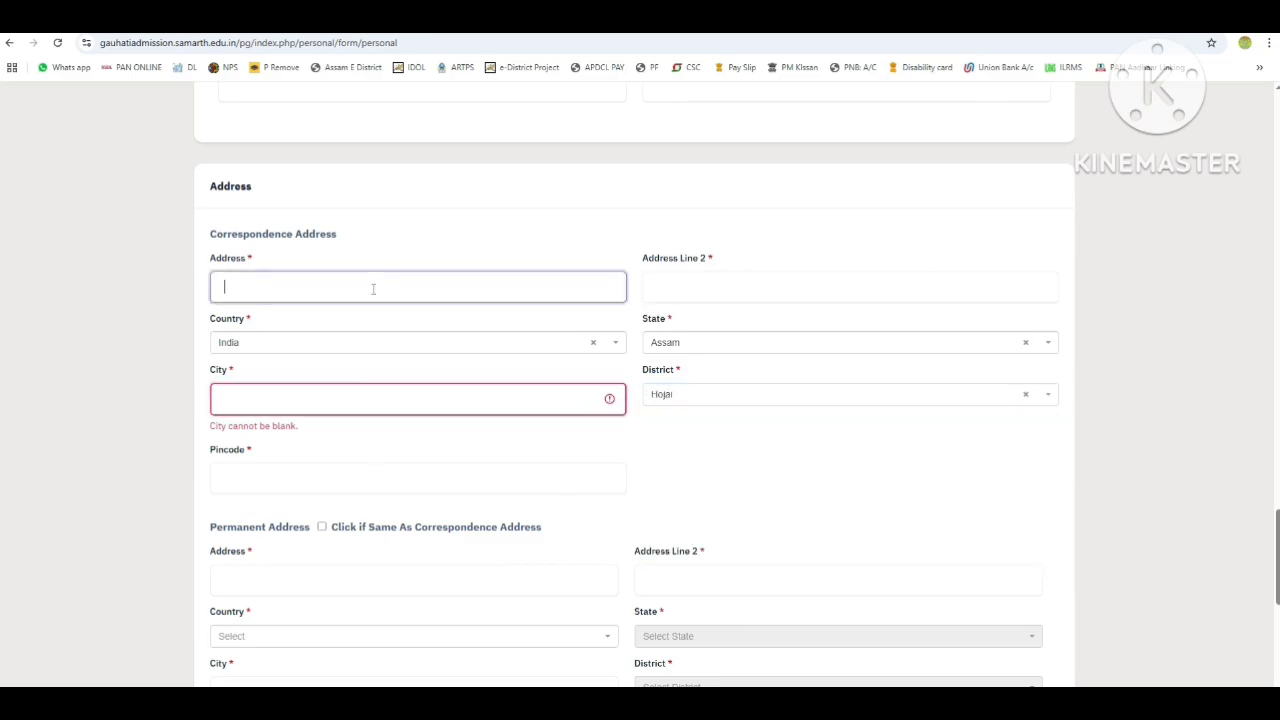
text(VILL)
key(Tab)
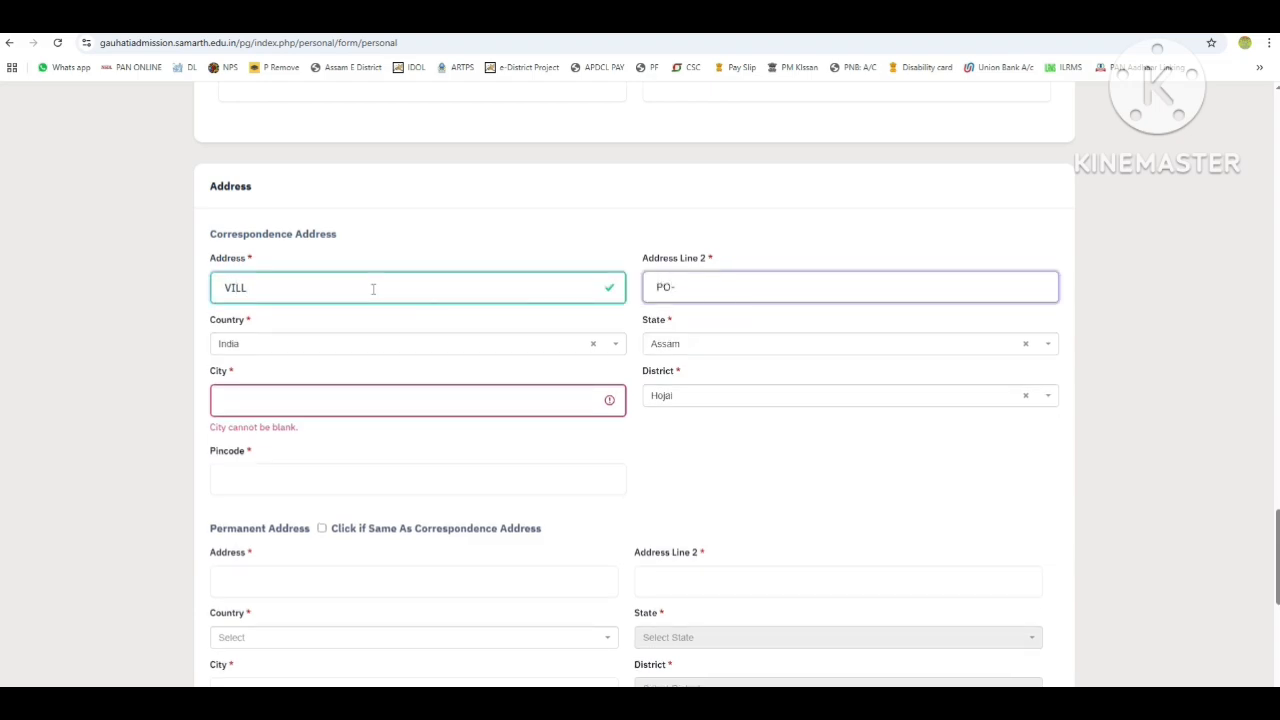
key(Tab)
key(Tab)
key(Tab)
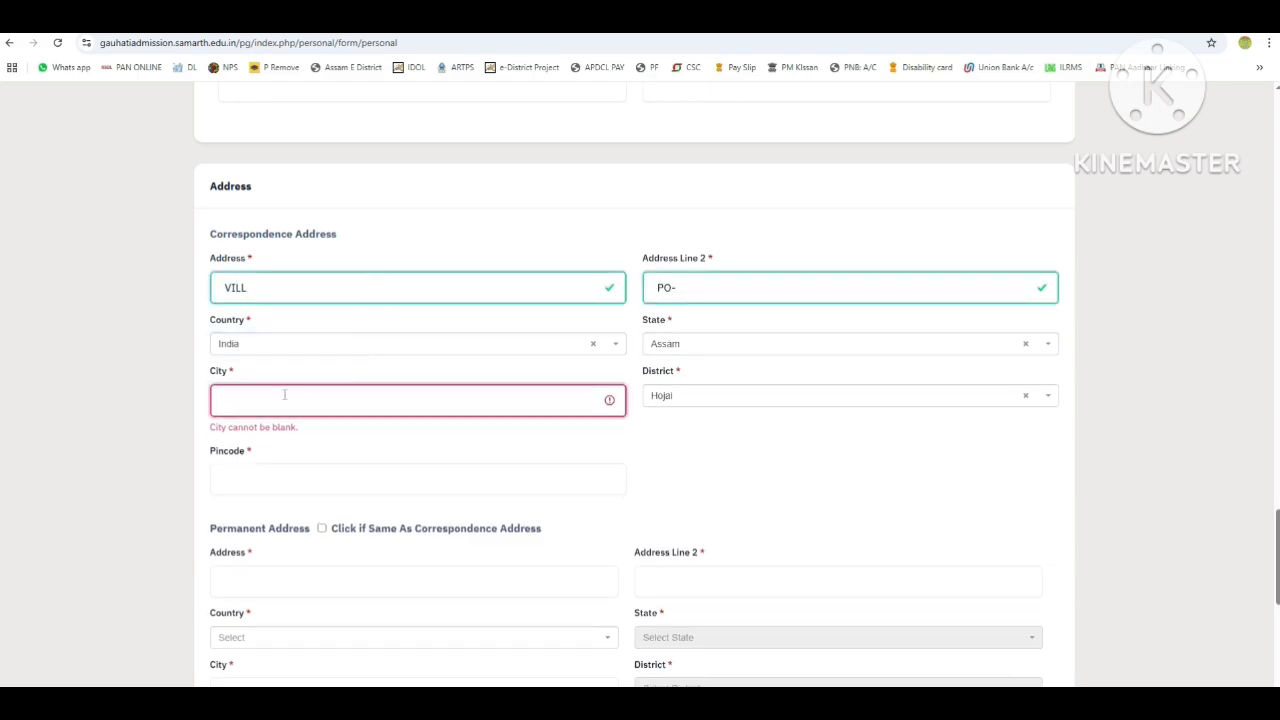
text(HOJAI)
key(Tab)
scroll(333, 424, down, 2)
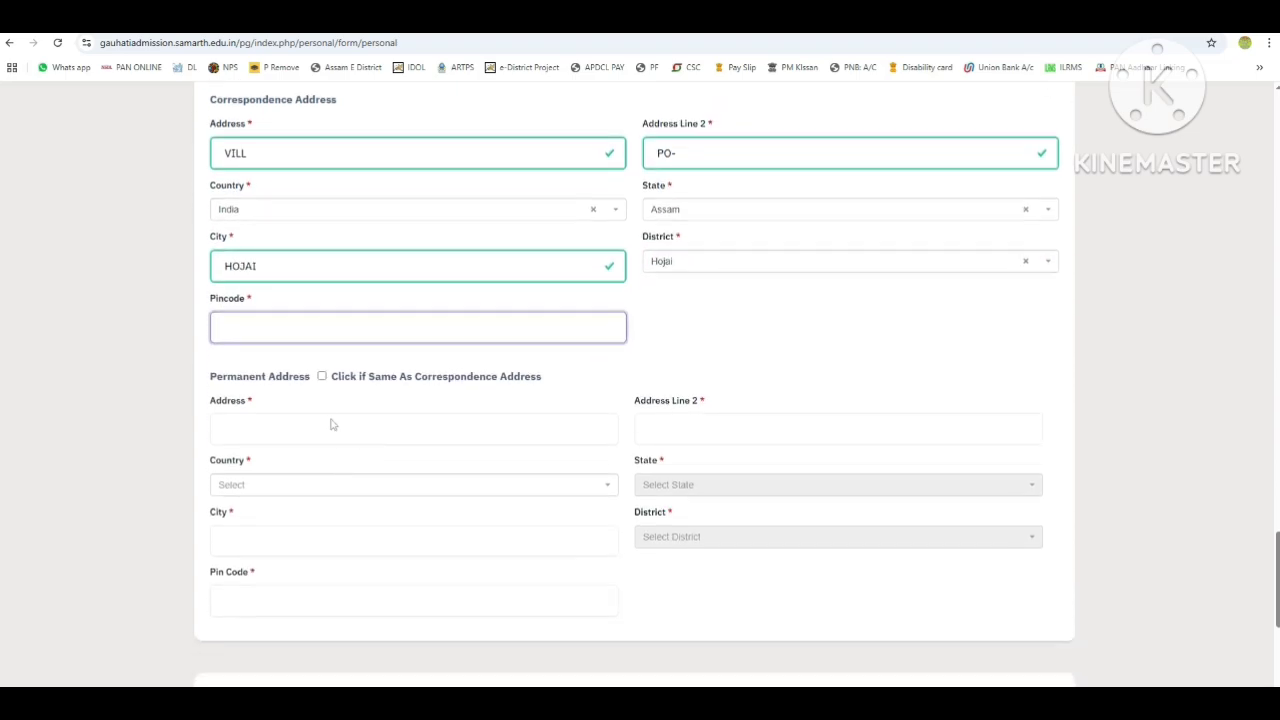
click(322, 378)
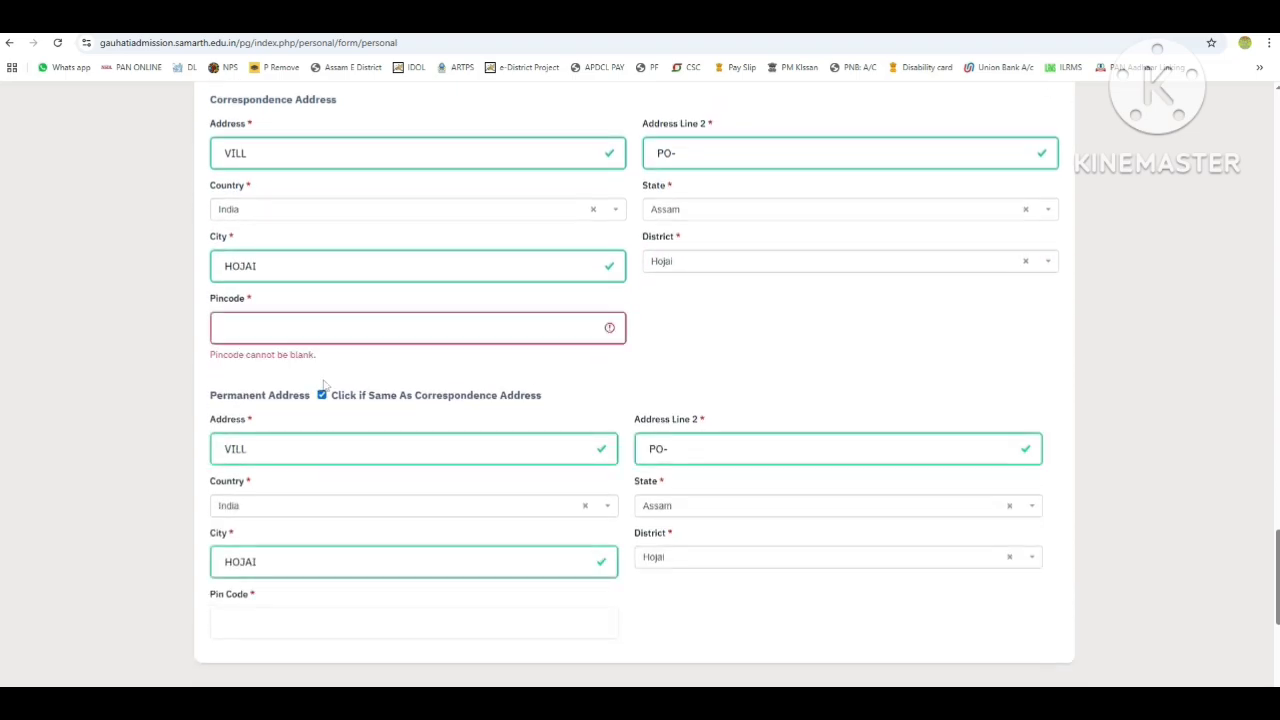
scroll(900, 578, down, 2)
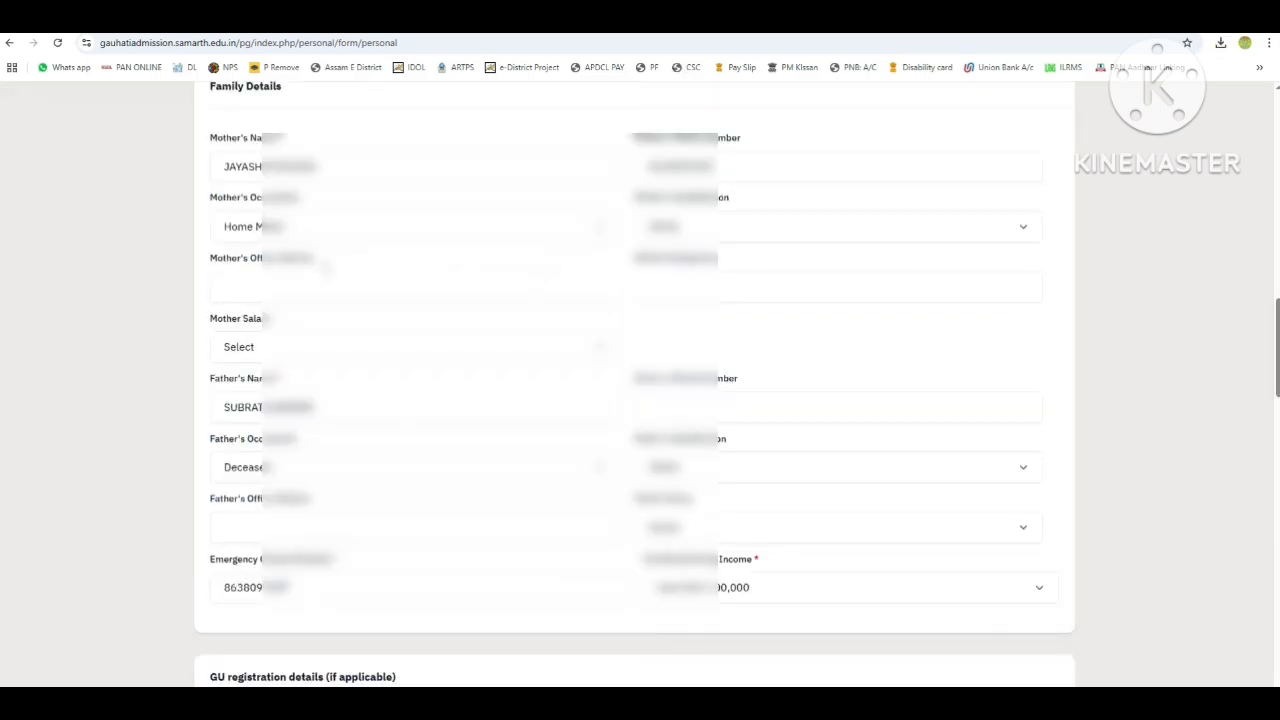
Step: Restore the accidentally edited mother's name and proceed to the Other Details step
click(286, 166)
double_click(290, 166)
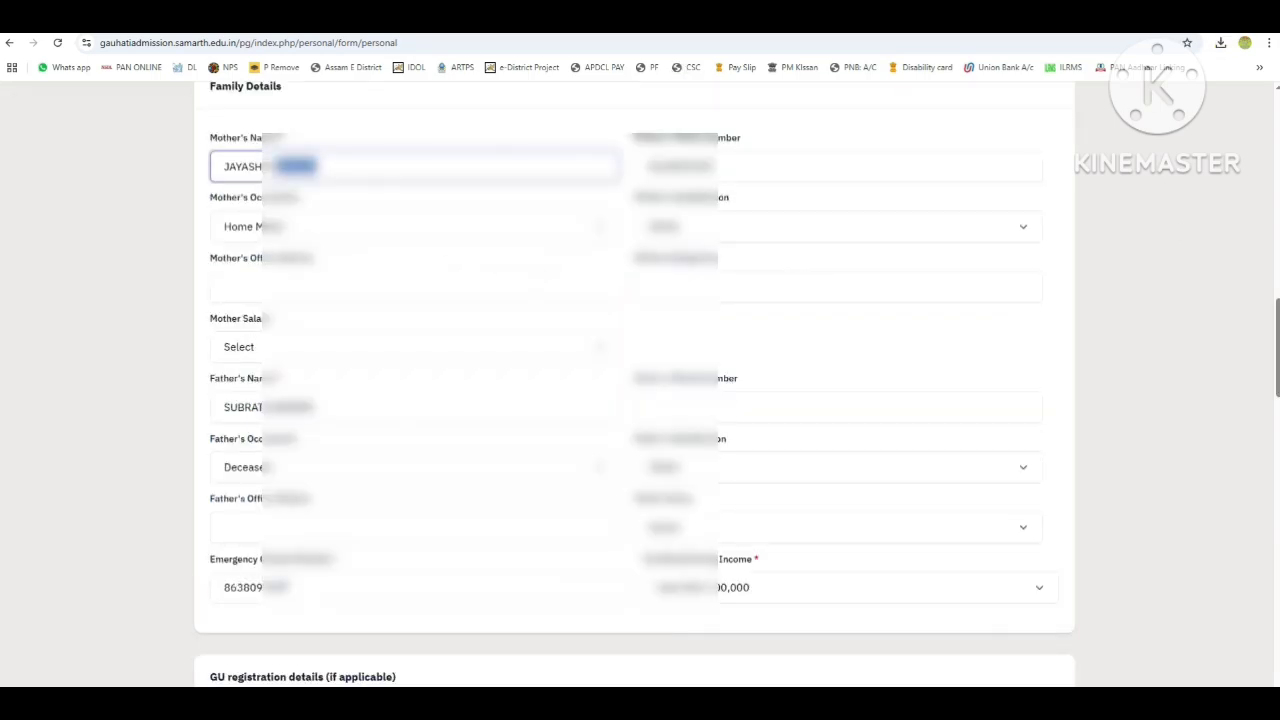
key(BackSpace)
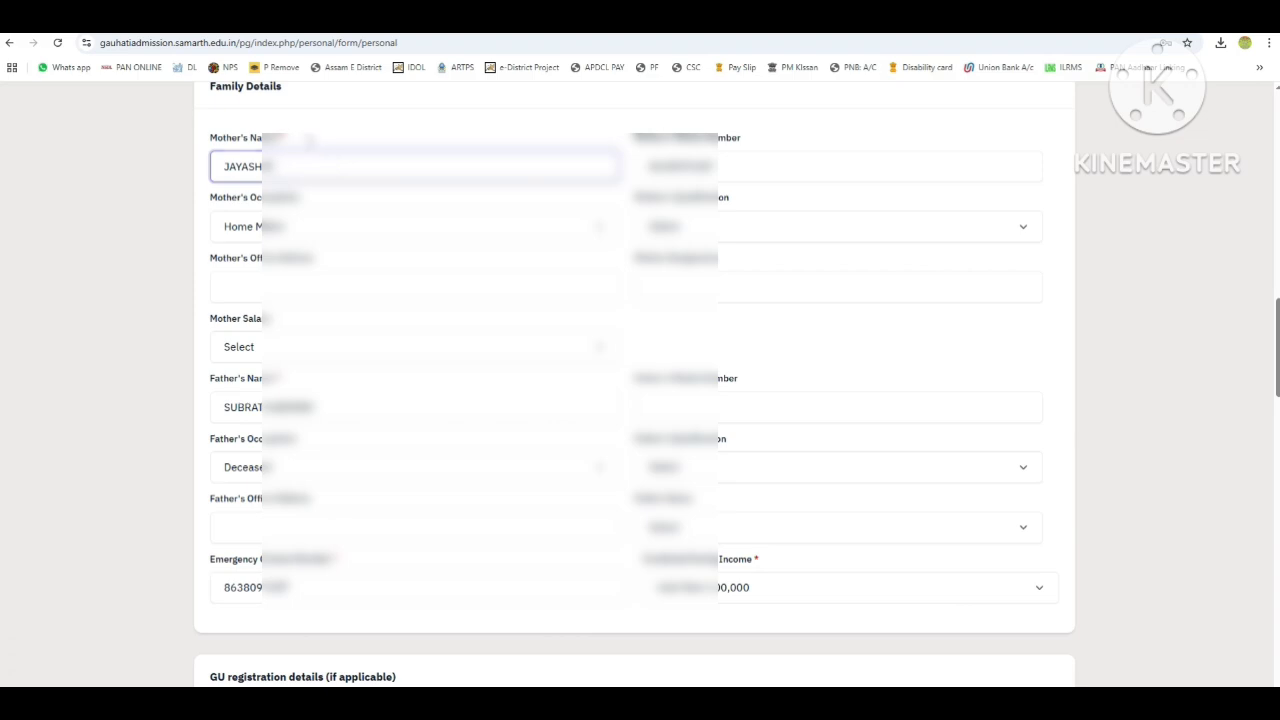
click(309, 141)
click(304, 163)
key(ctrl+v)
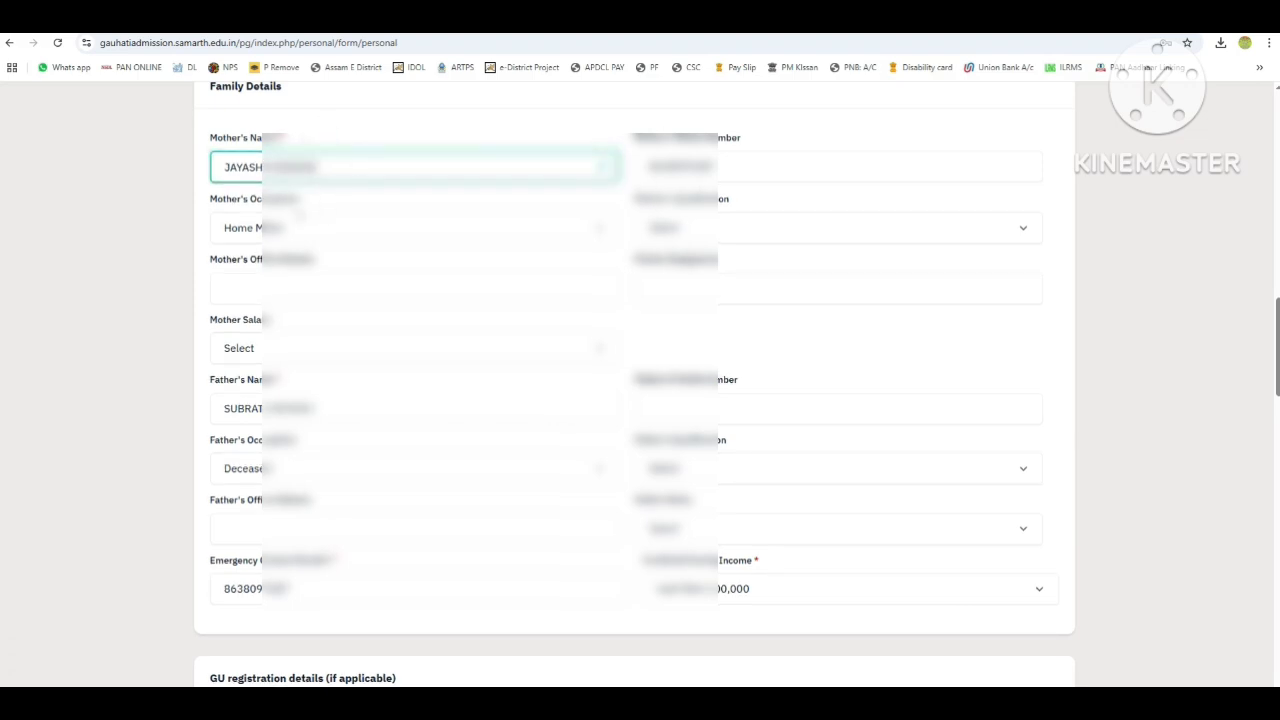
click(281, 411)
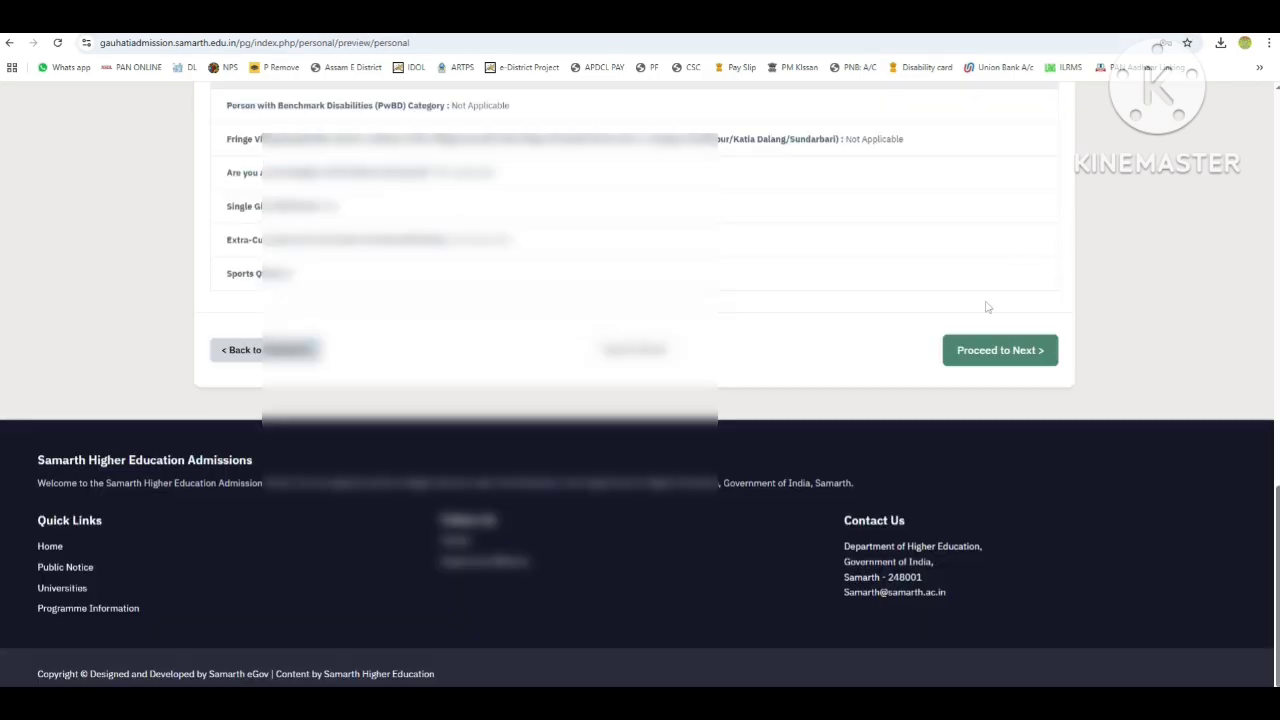
click(987, 354)
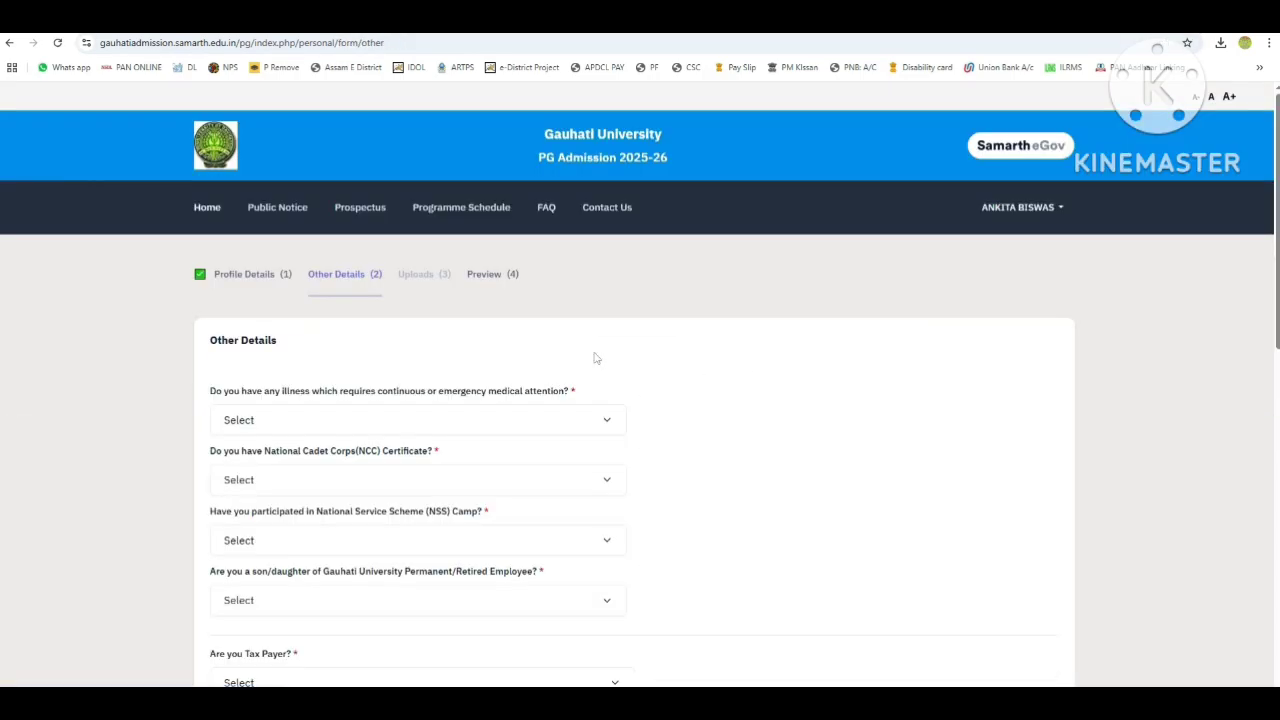
Step: Answer No to the illness, NCC certificate and NSS camp questions
scroll(492, 340, down, 2)
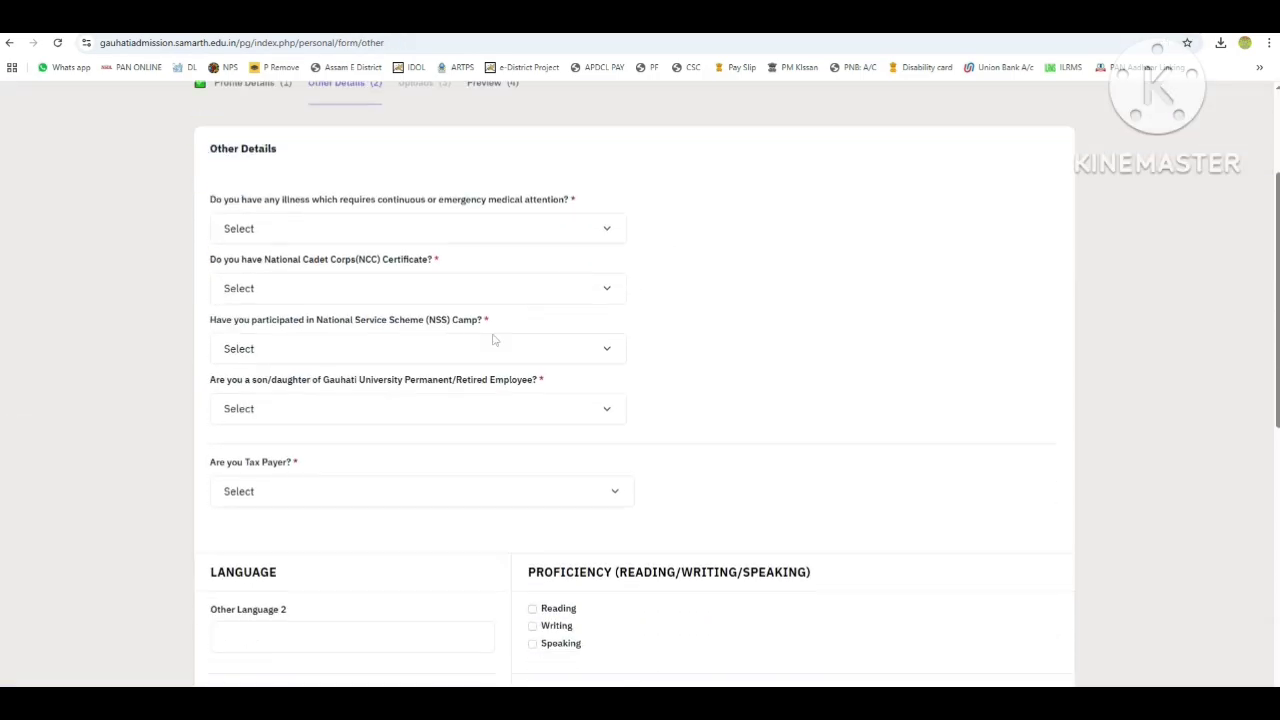
click(257, 230)
click(250, 262)
click(255, 280)
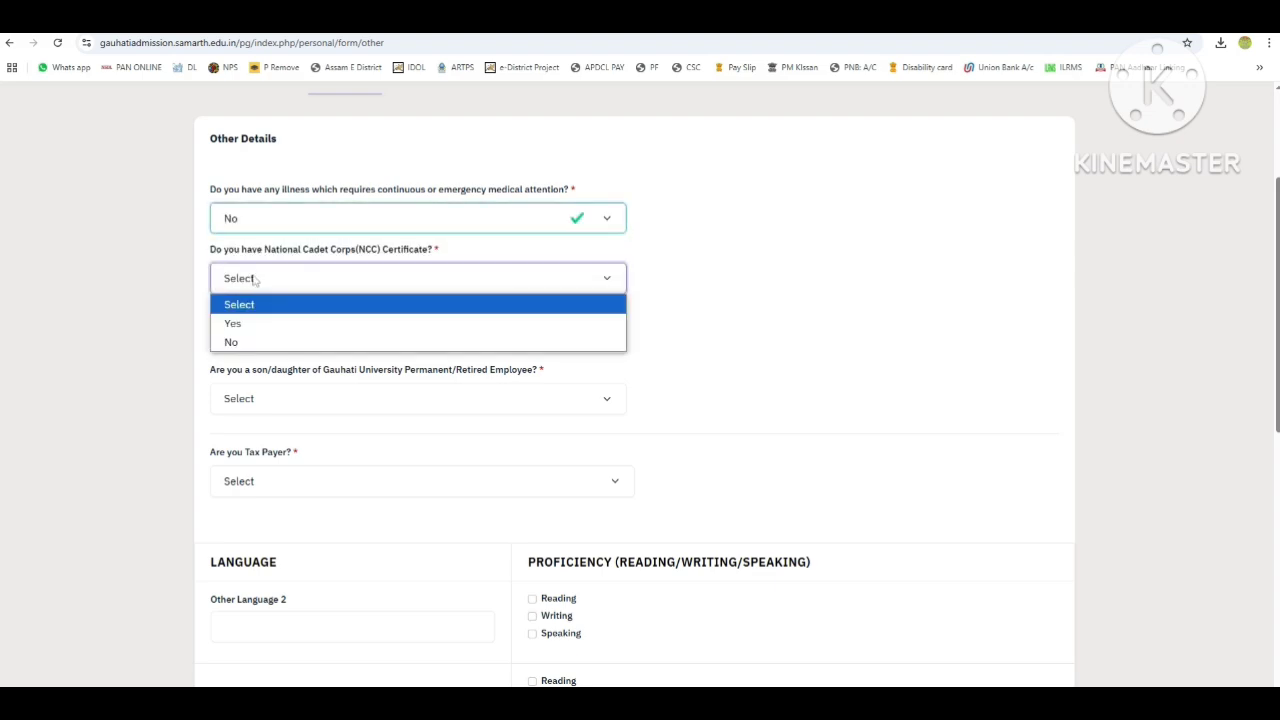
click(240, 342)
scroll(315, 281, down, 2)
click(262, 206)
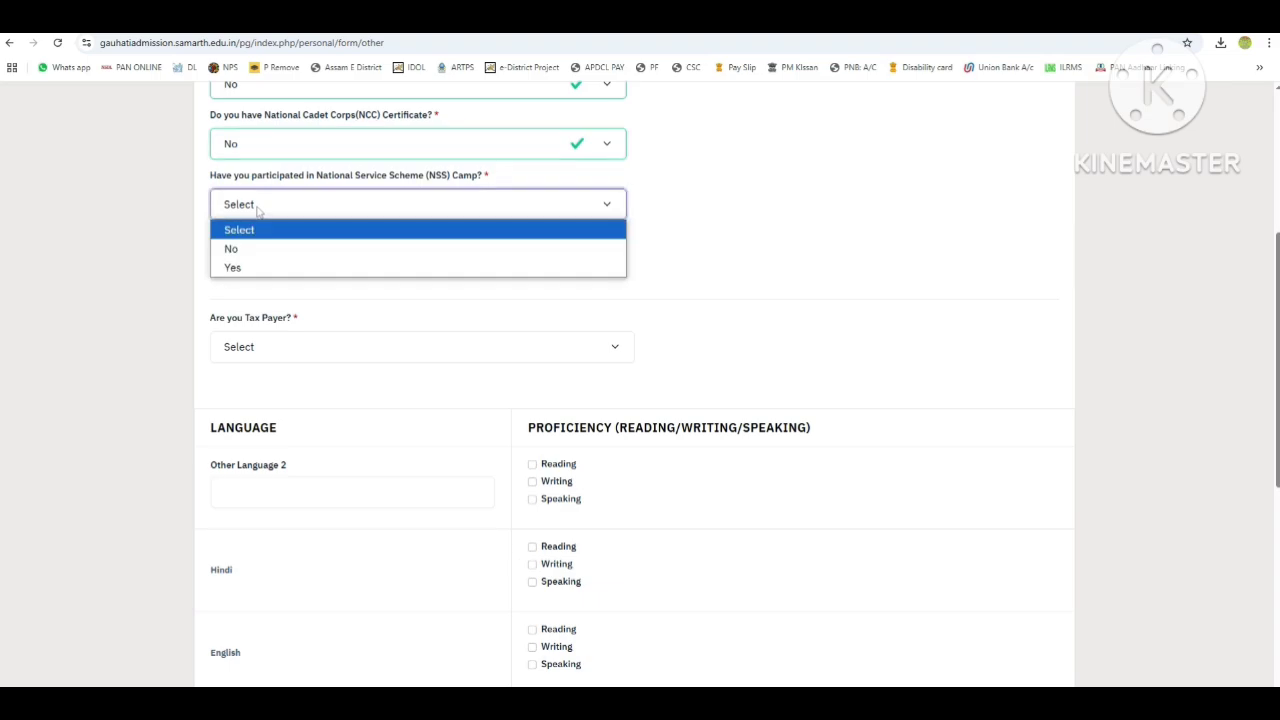
click(240, 249)
Step: Answer No to the university-employee ward and tax payer questions
click(259, 266)
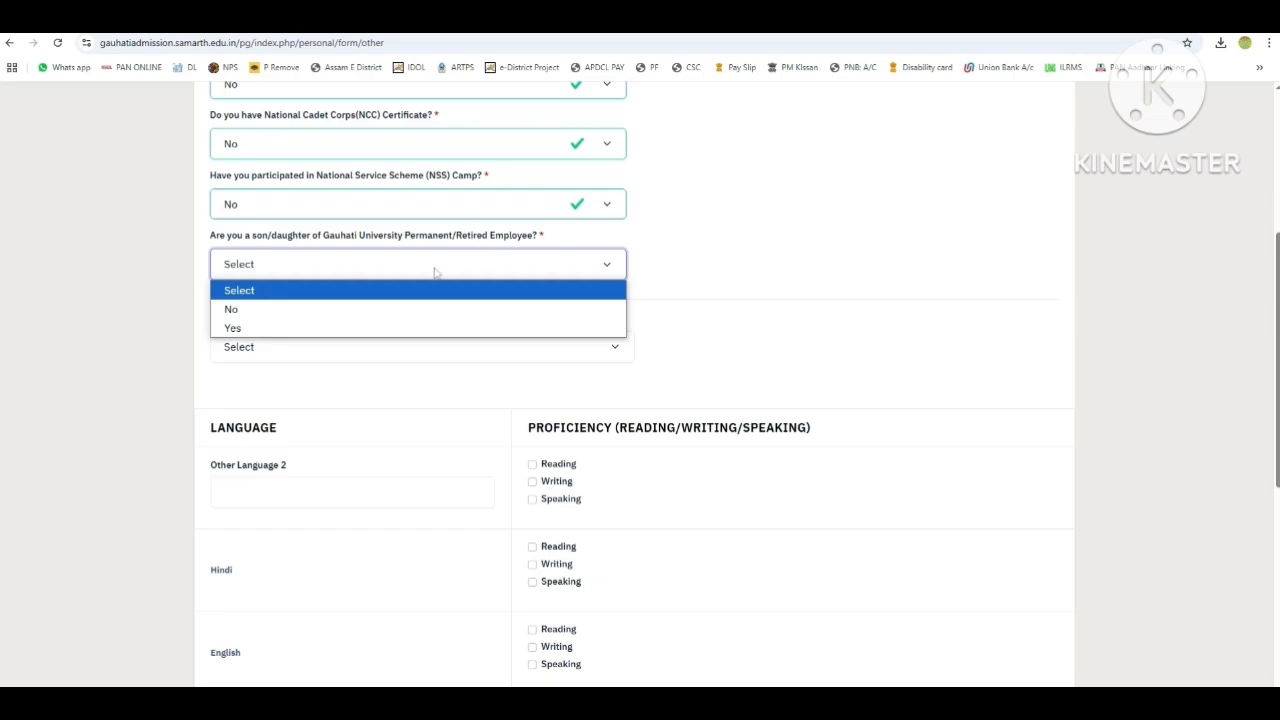
click(338, 309)
scroll(350, 292, down, 1)
click(270, 282)
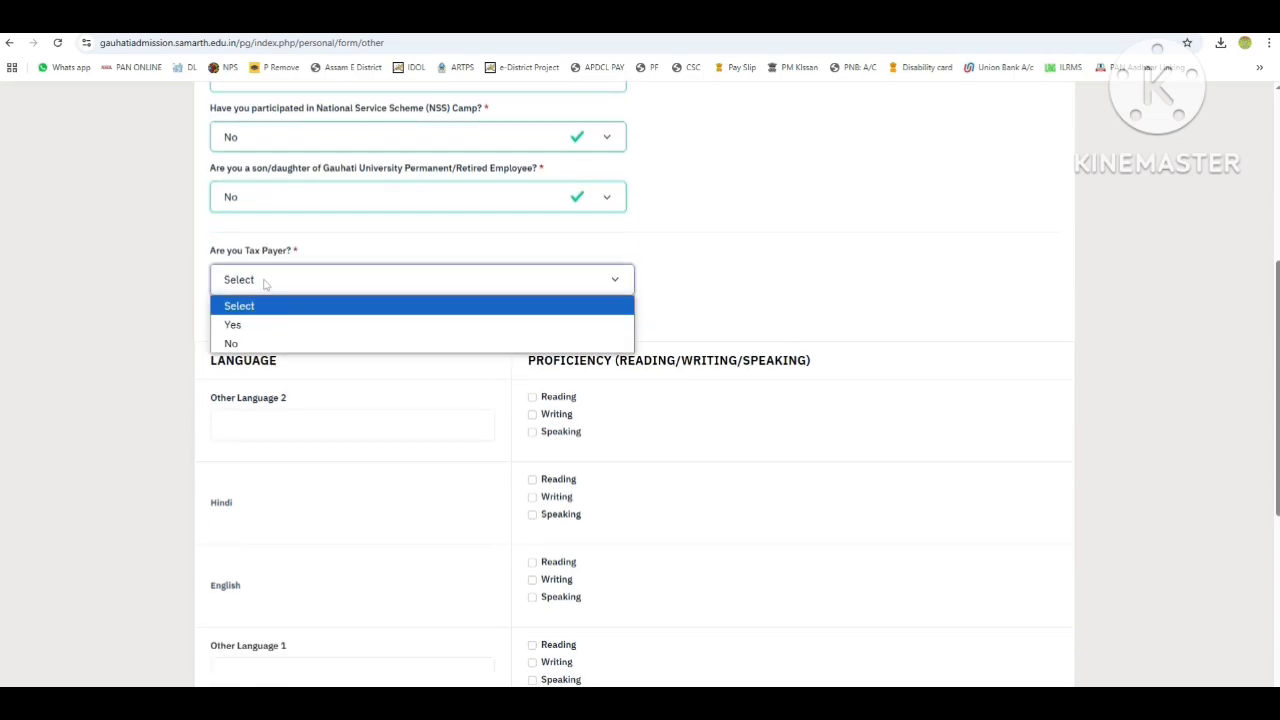
click(240, 343)
scroll(465, 307, down, 2)
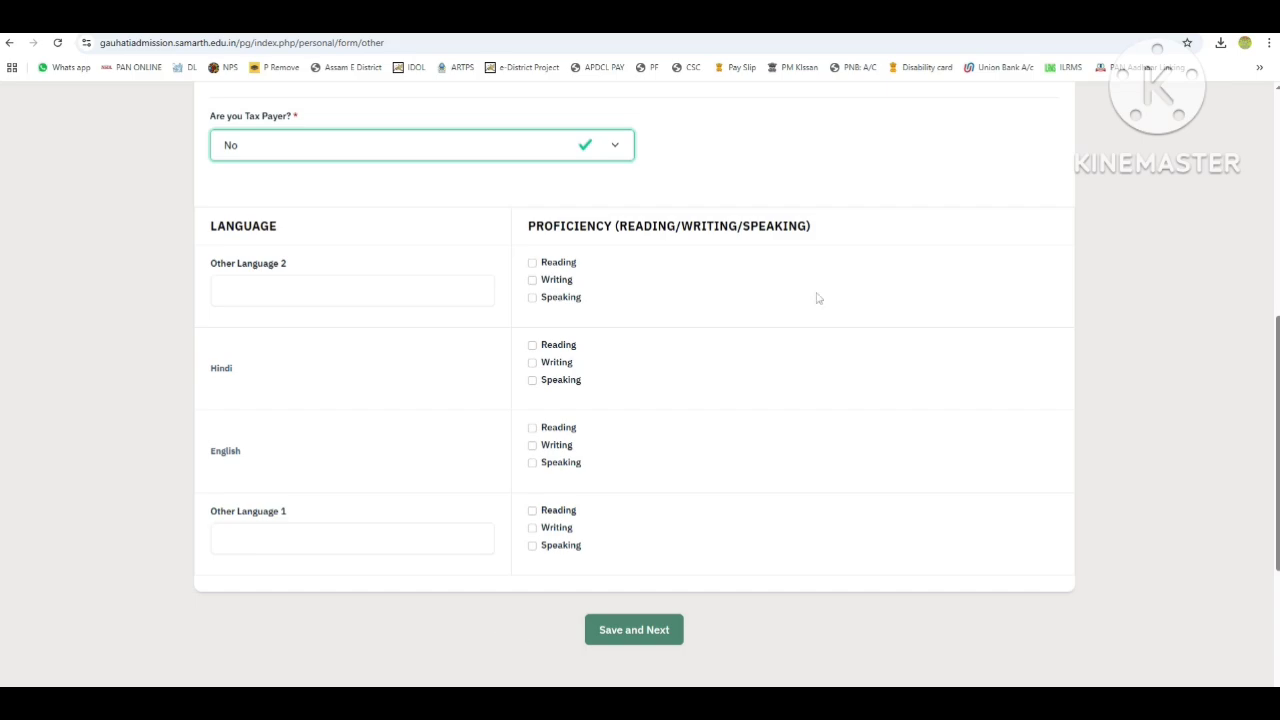
Step: Tick reading, writing and speaking proficiency for Hindi and English
click(781, 262)
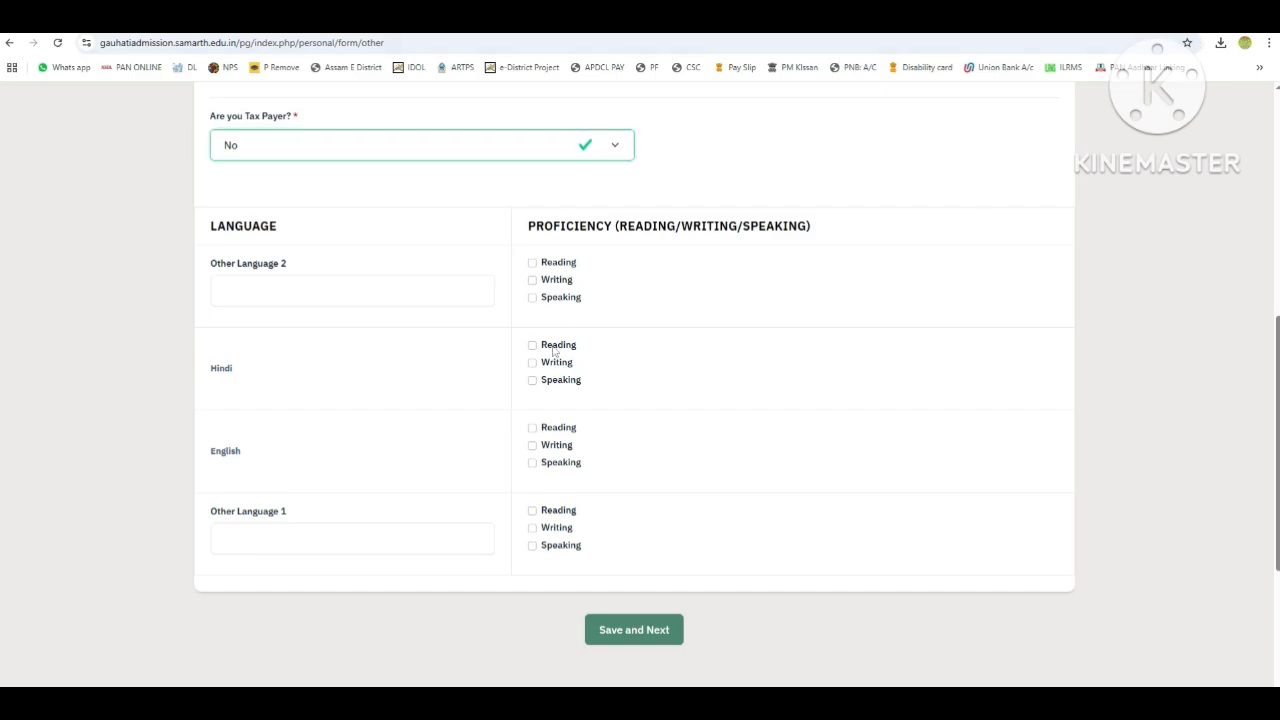
click(554, 347)
click(553, 364)
click(553, 381)
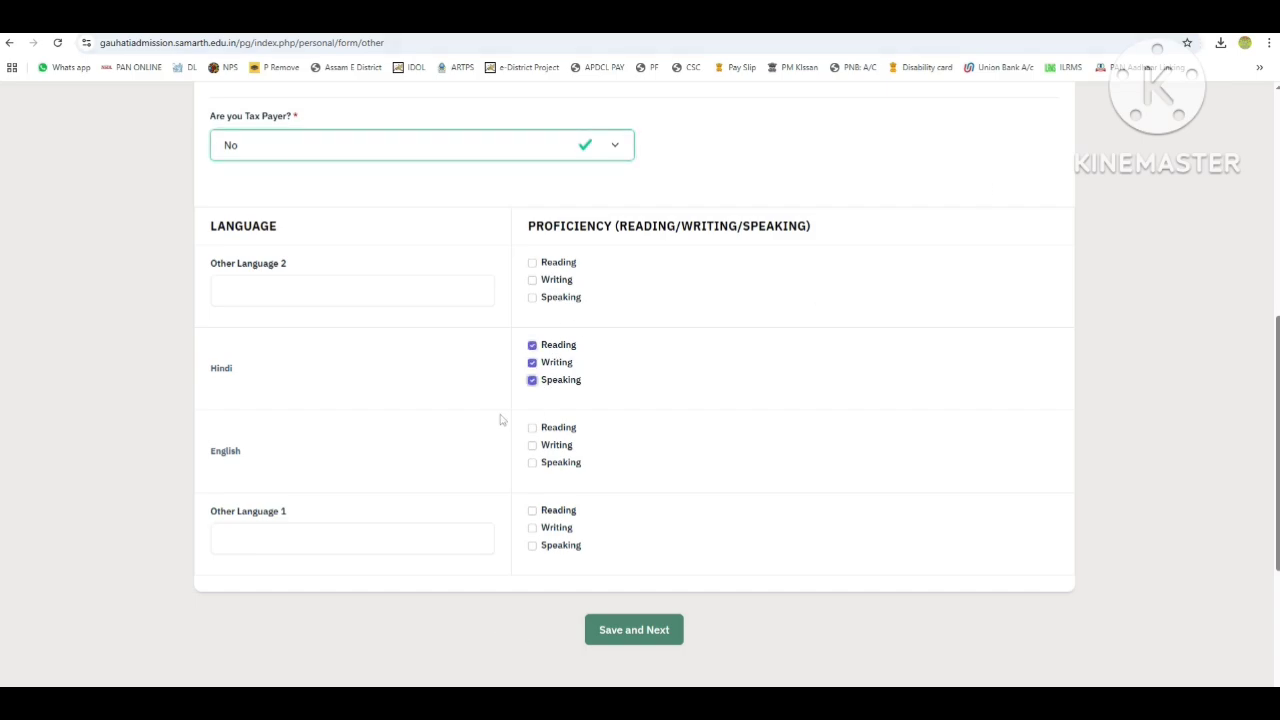
click(542, 446)
click(543, 430)
click(542, 465)
Step: Add BENGALI and ASSAMESE as other languages with reading, writing and speaking ticked
click(313, 535)
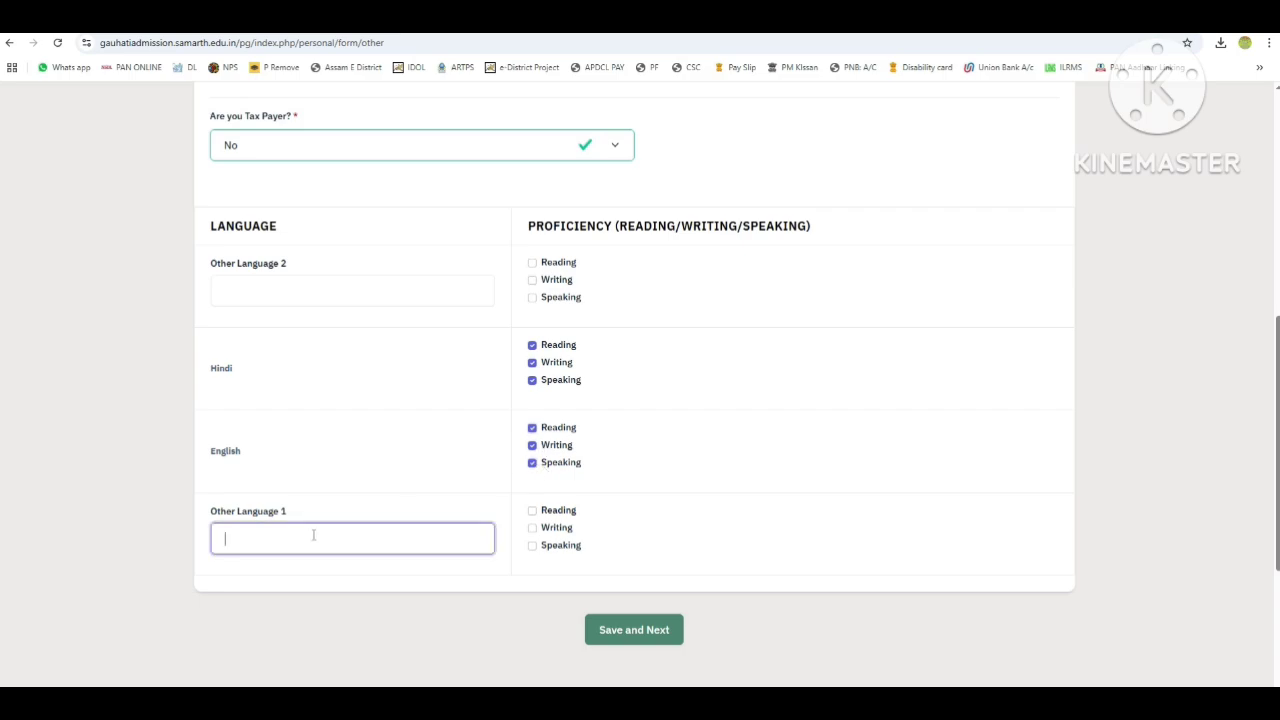
text(BENGALI)
click(548, 512)
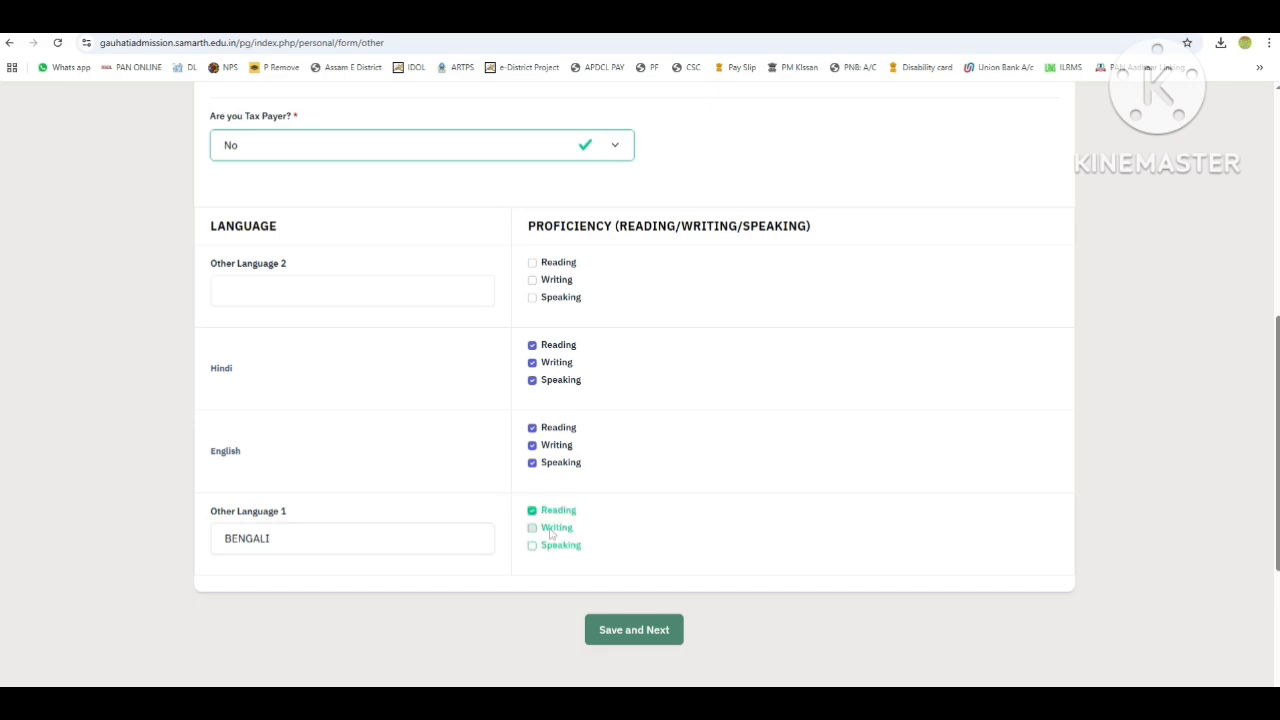
click(549, 529)
click(548, 546)
click(268, 287)
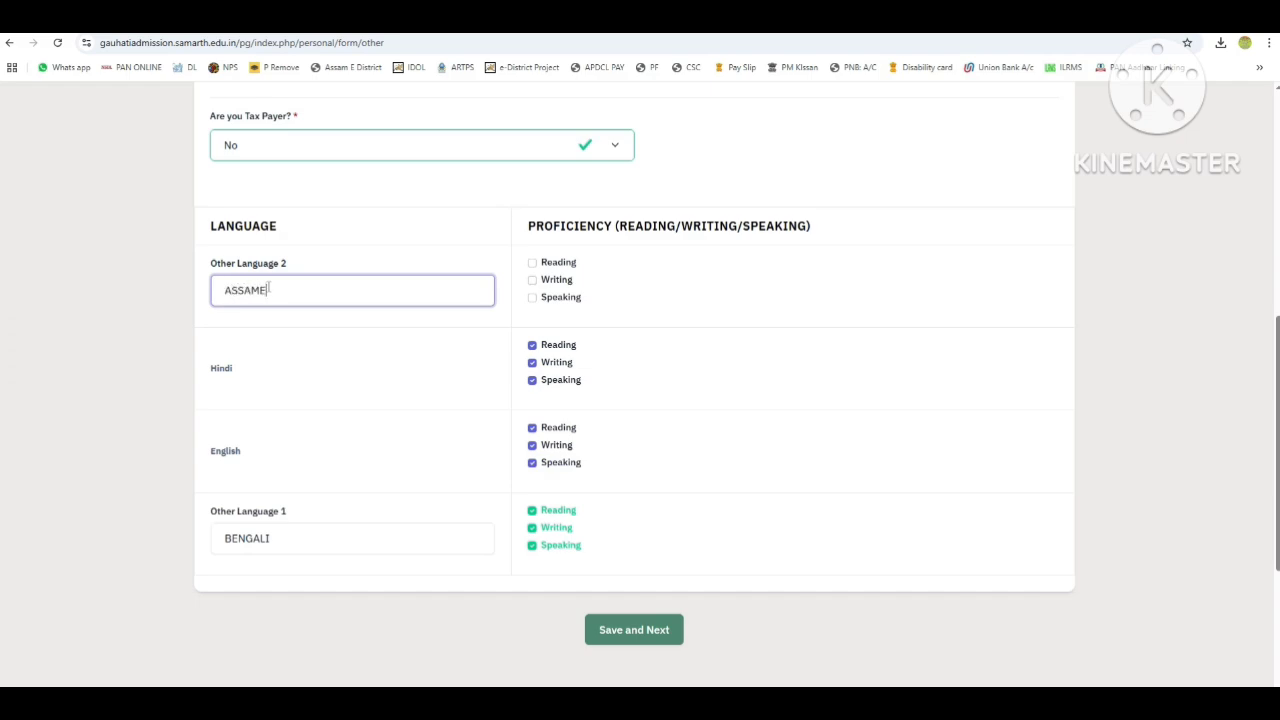
click(546, 297)
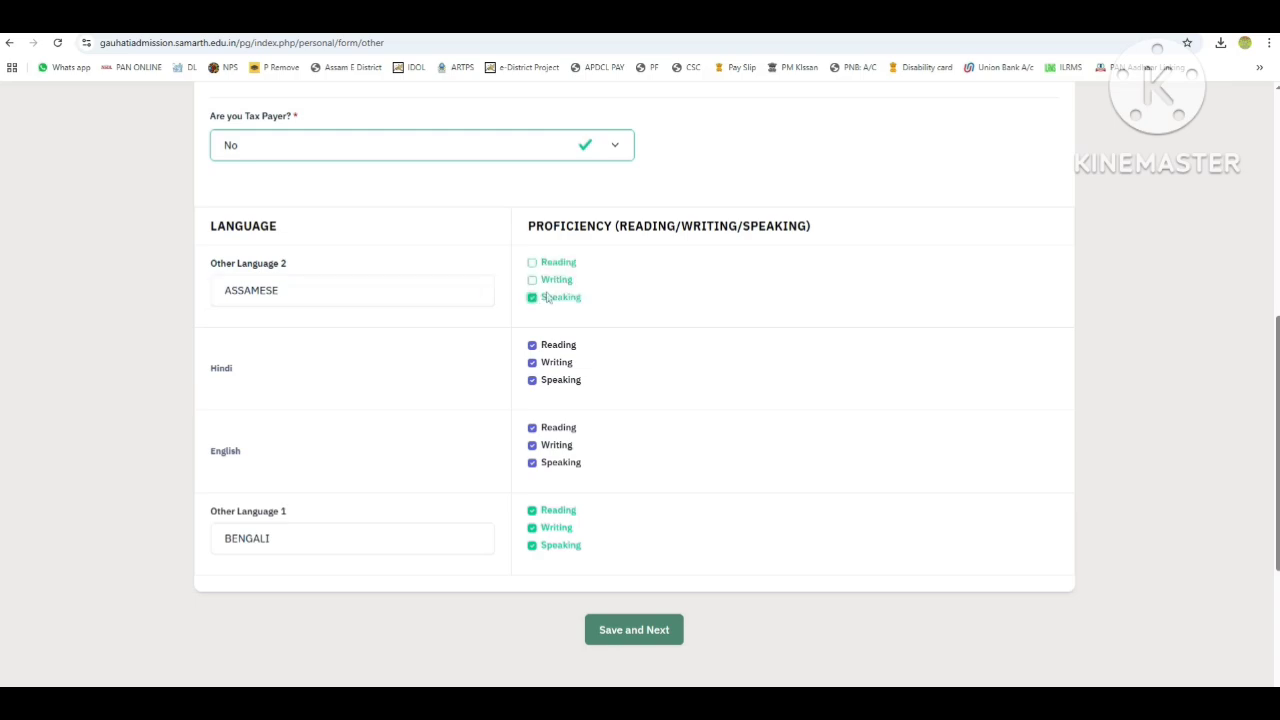
click(555, 528)
click(550, 528)
click(556, 264)
click(556, 280)
Step: Save the language details and continue to the Uploads step
click(634, 628)
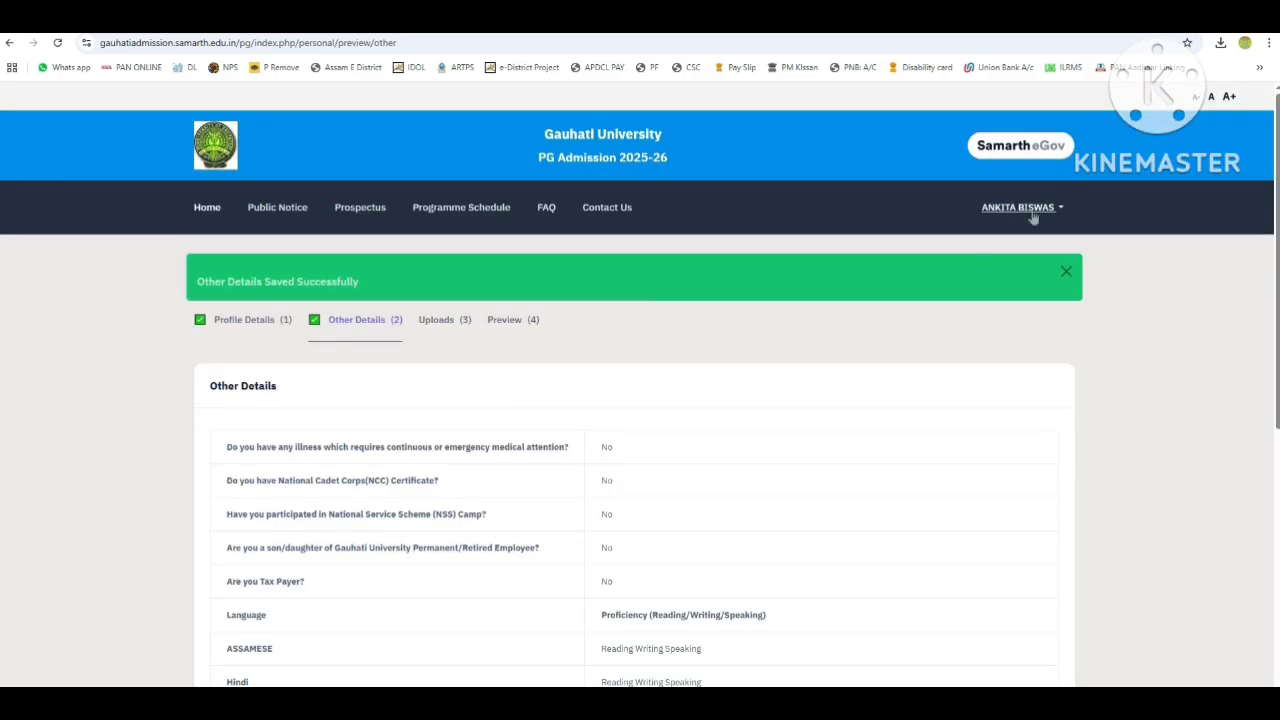
scroll(646, 440, down, 5)
click(948, 360)
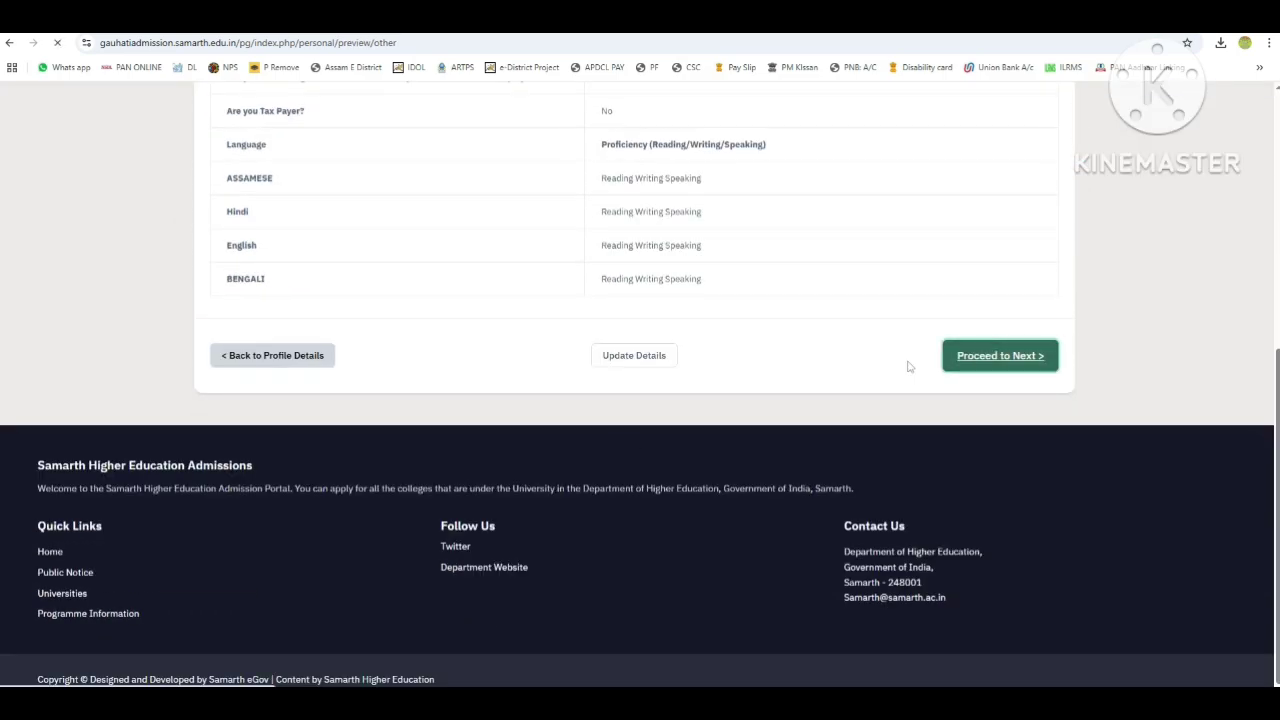
Step: Check the accepted formats (jpeg, jpg, pdf) and the 10 KB–500.00 KB size limits
scroll(517, 482, down, 2)
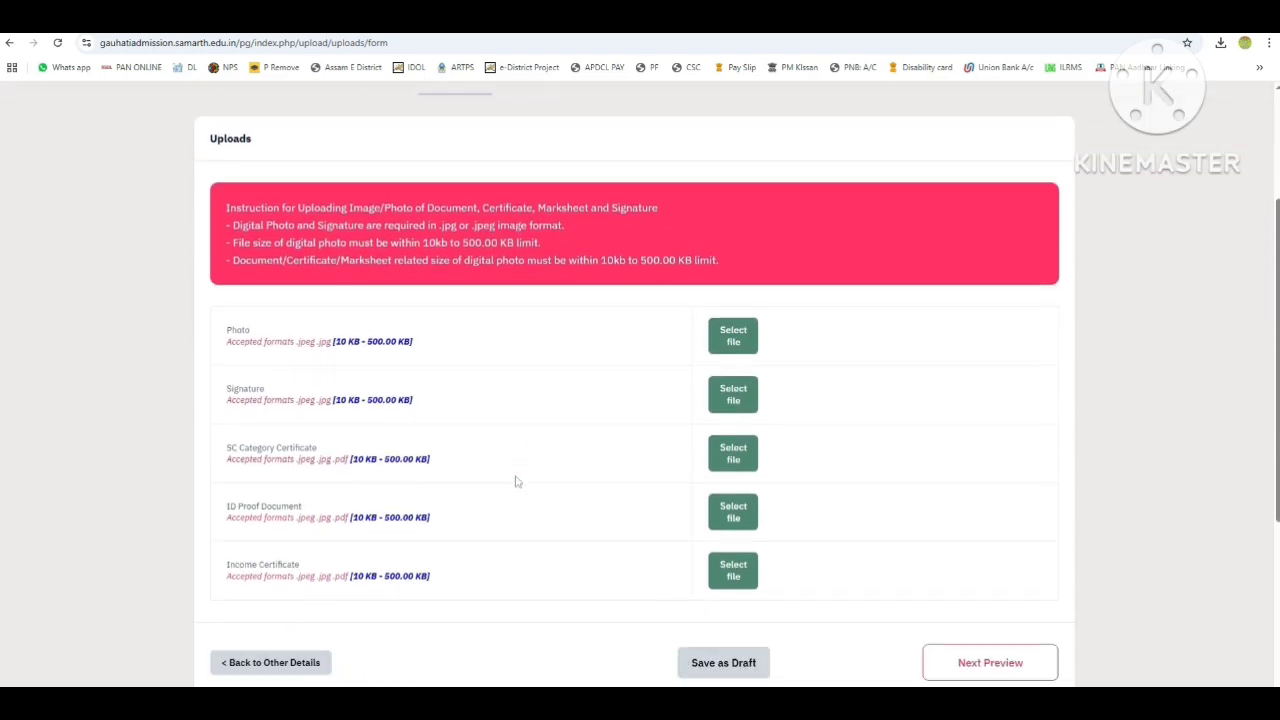
scroll(443, 468, down, 2)
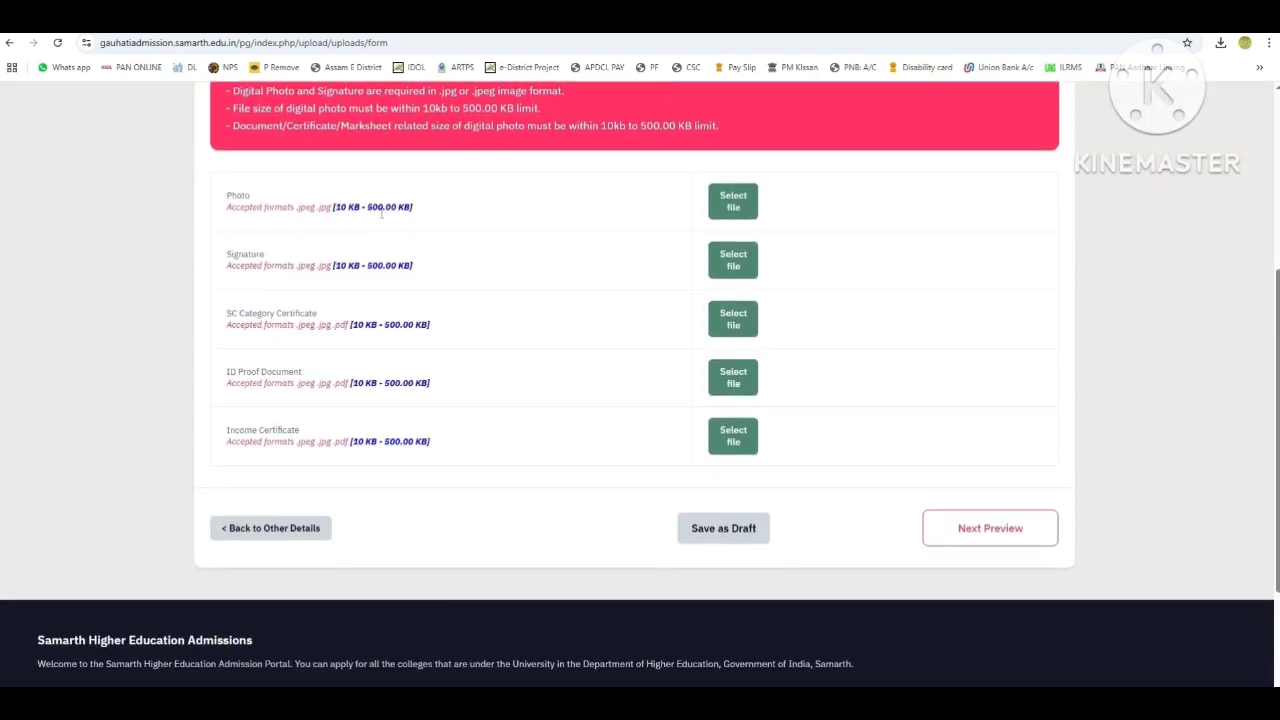
double_click(306, 208)
click(256, 269)
double_click(326, 325)
double_click(342, 325)
double_click(342, 383)
click(367, 392)
double_click(358, 441)
double_click(400, 441)
click(445, 447)
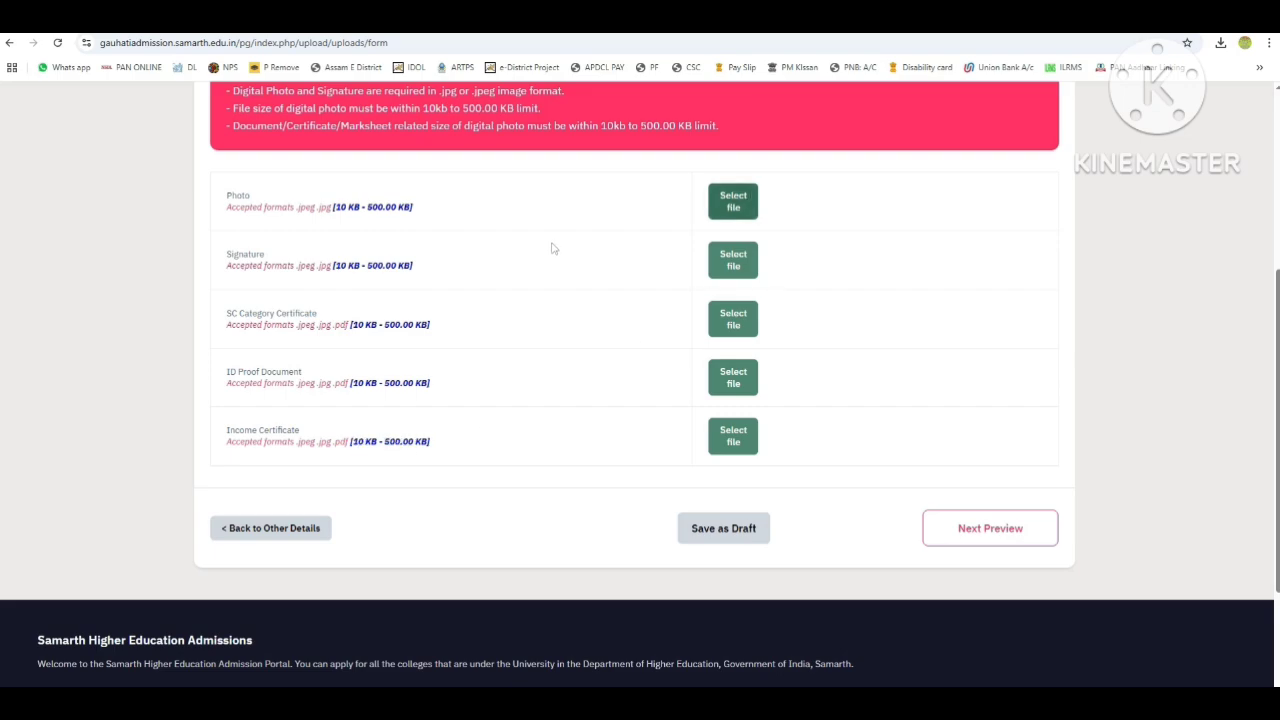
Step: Upload the signature and caste certificate files, then go to the final preview
click(767, 111)
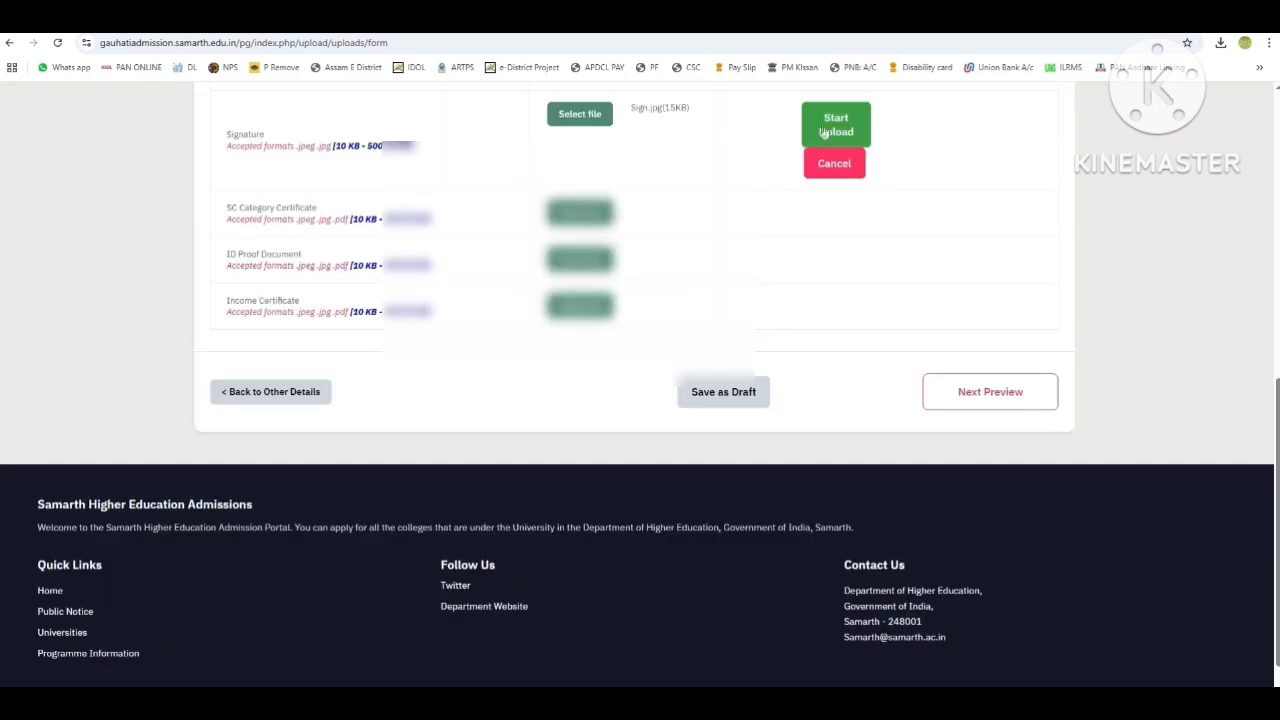
click(845, 131)
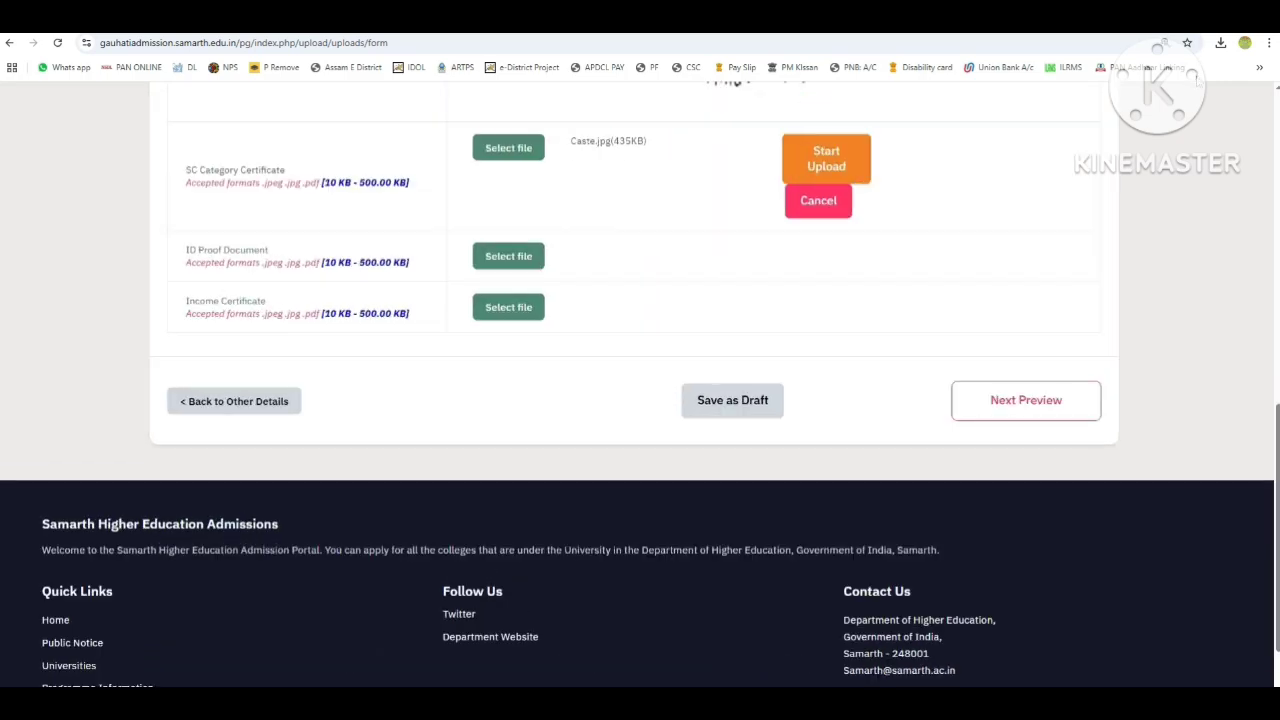
click(855, 159)
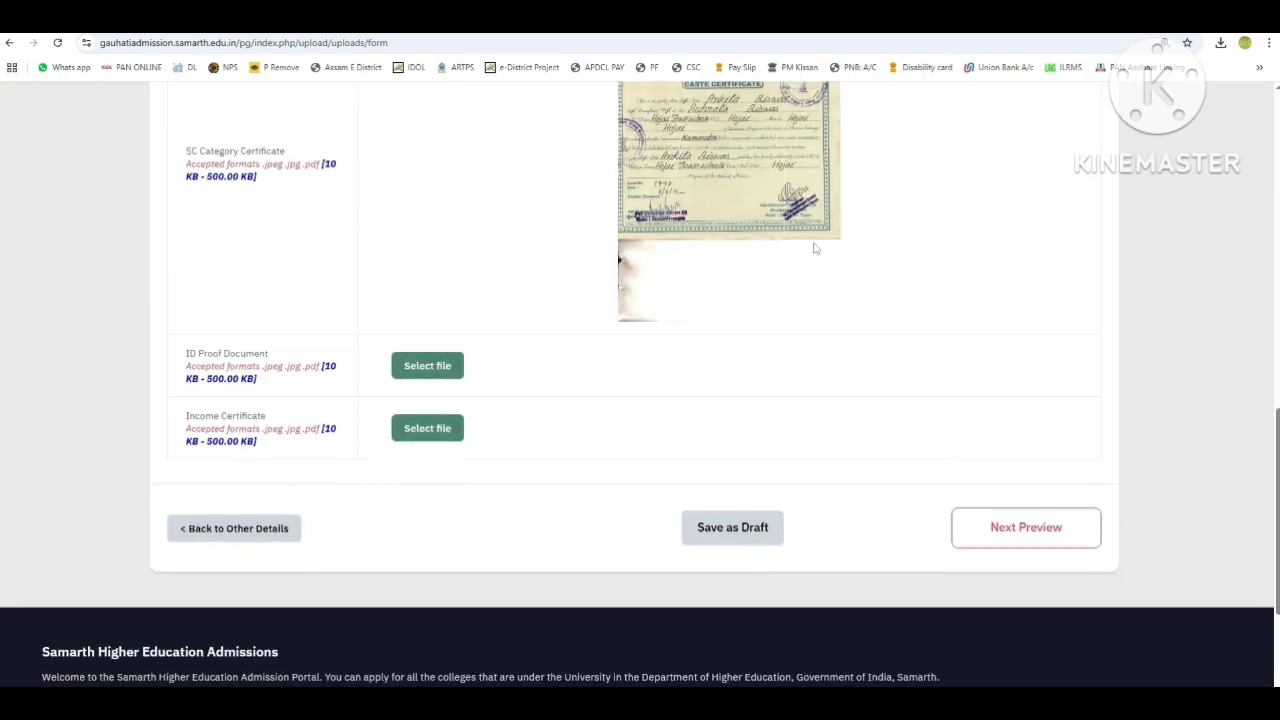
scroll(640, 380, down, 2)
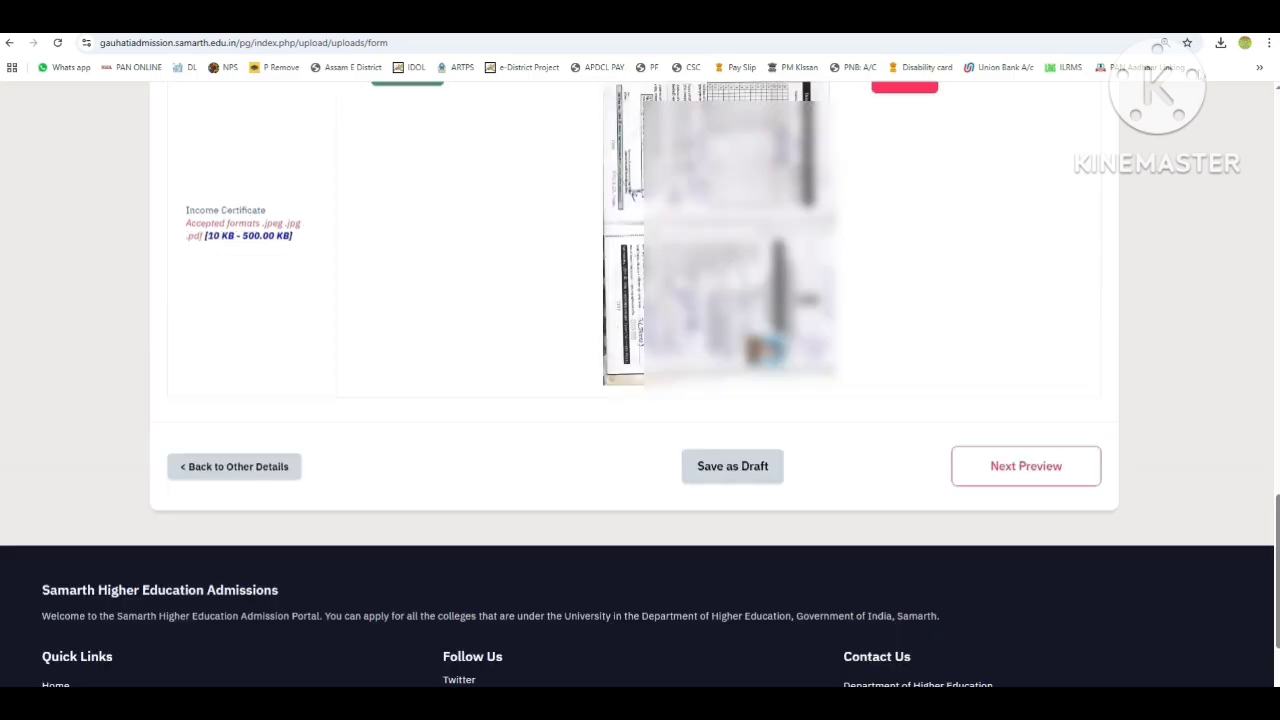
click(1020, 477)
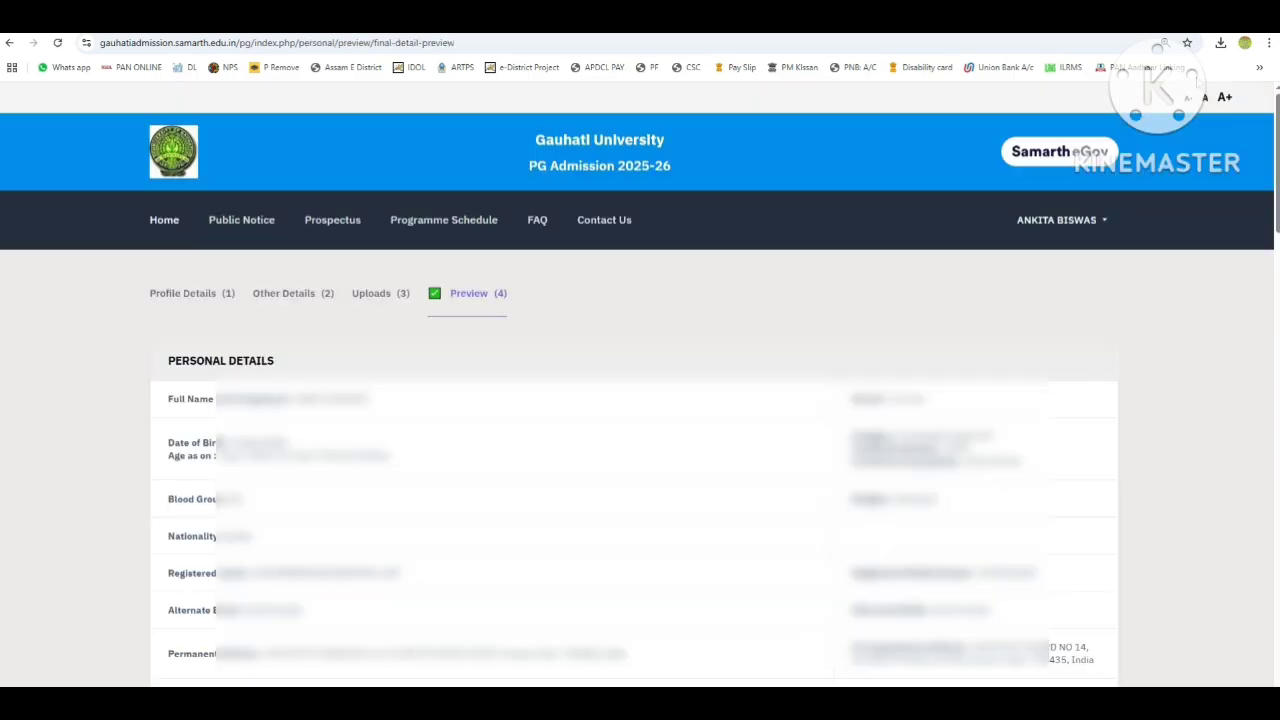
Step: Accept the correctness declaration and confirm locking the profile details
scroll(1114, 309, down, 15)
click(1066, 451)
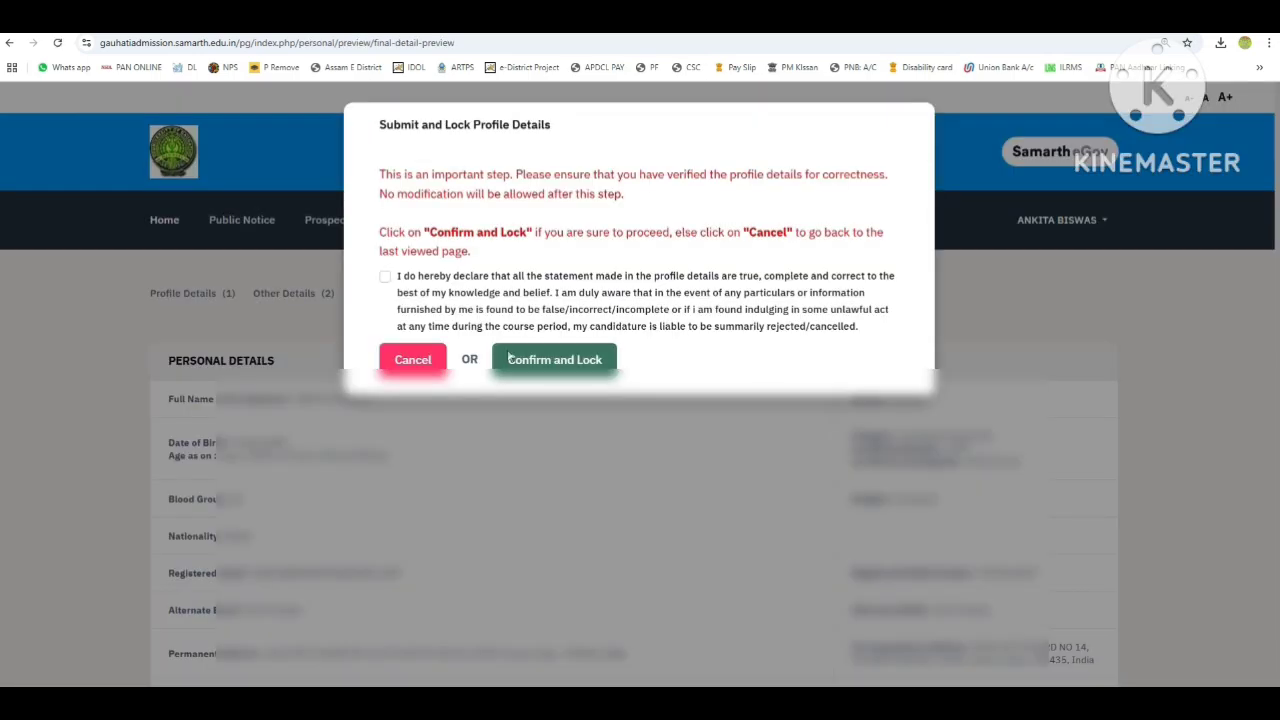
click(385, 276)
click(600, 362)
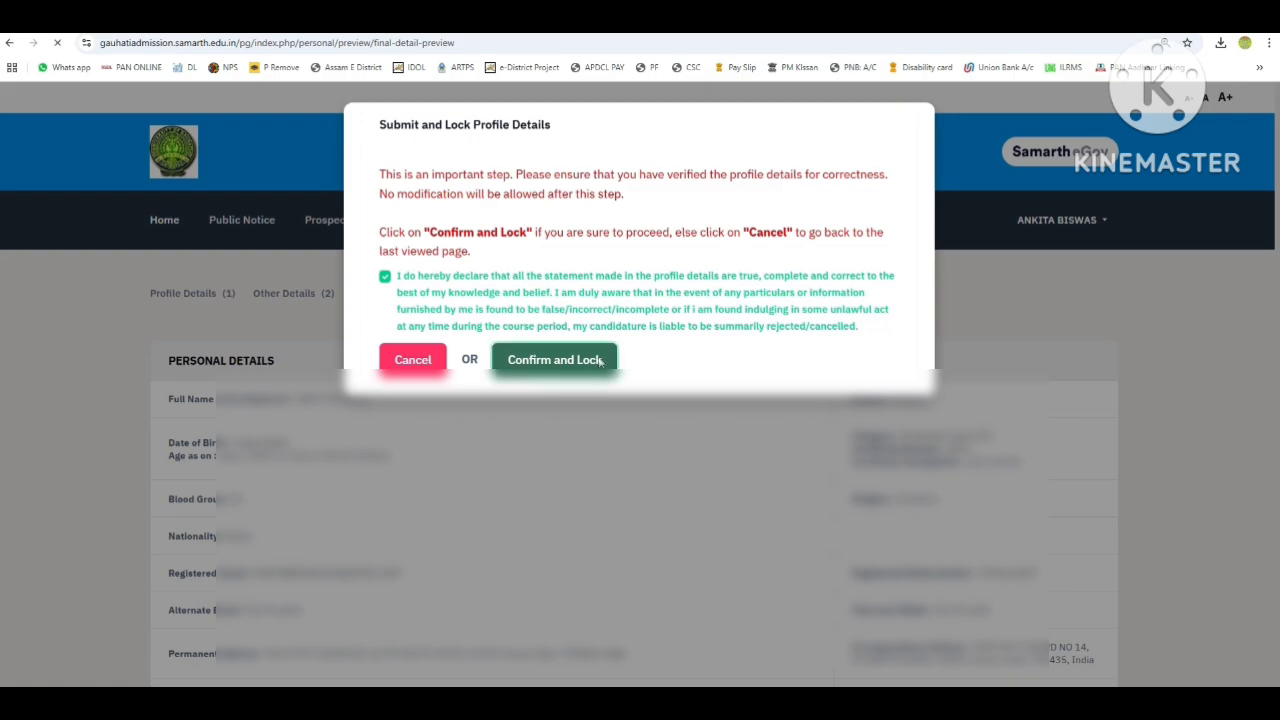
scroll(598, 377, down, 2)
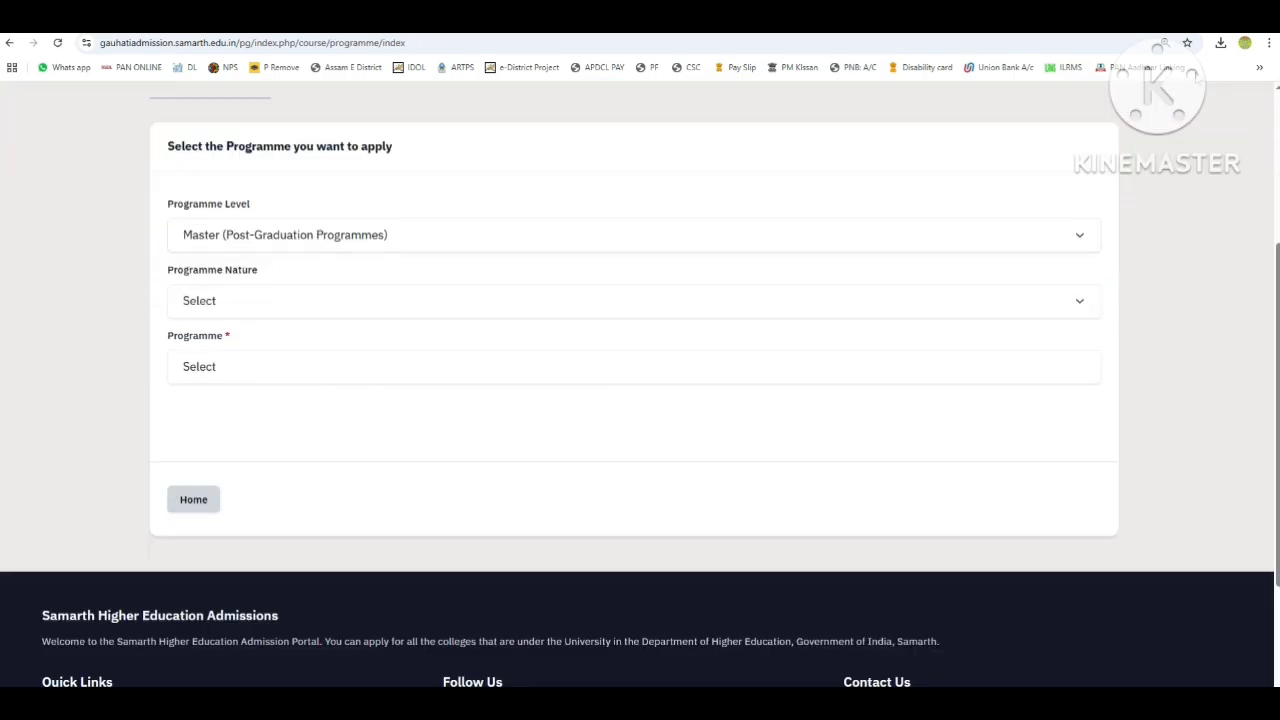
Step: Keep Programme Level as Master and set Programme Nature to Traditional
click(295, 240)
click(285, 246)
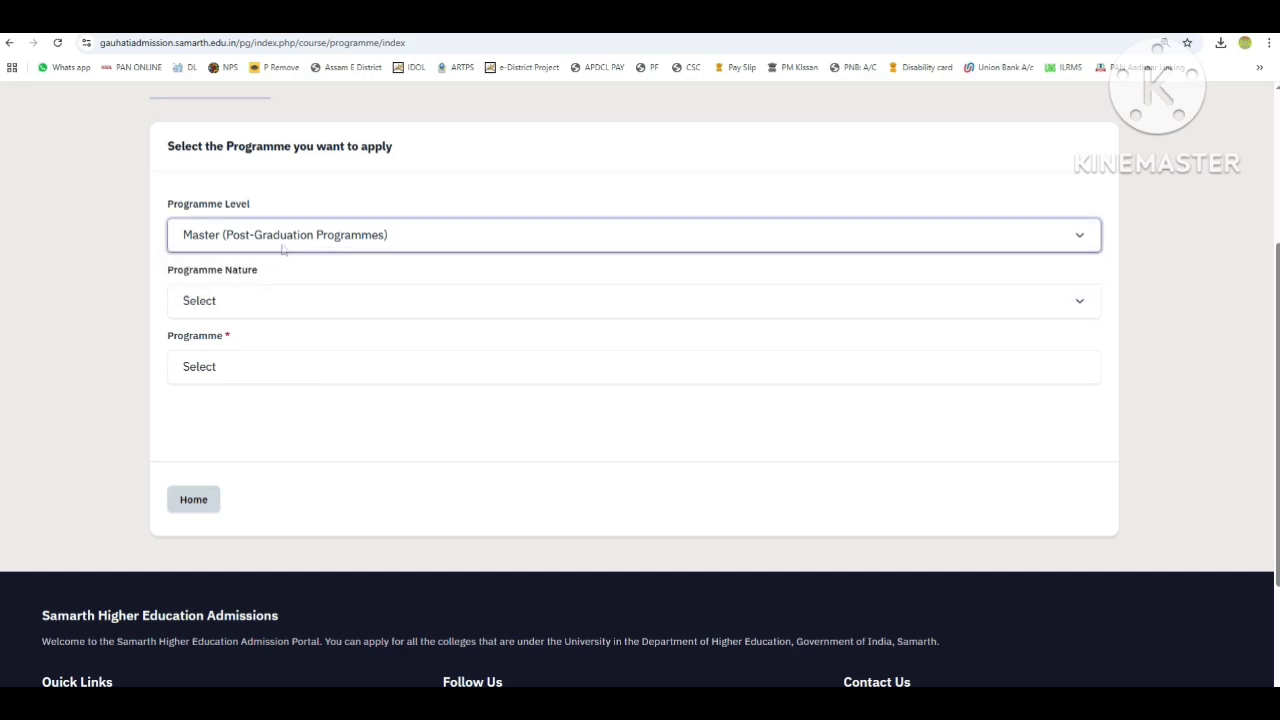
click(249, 299)
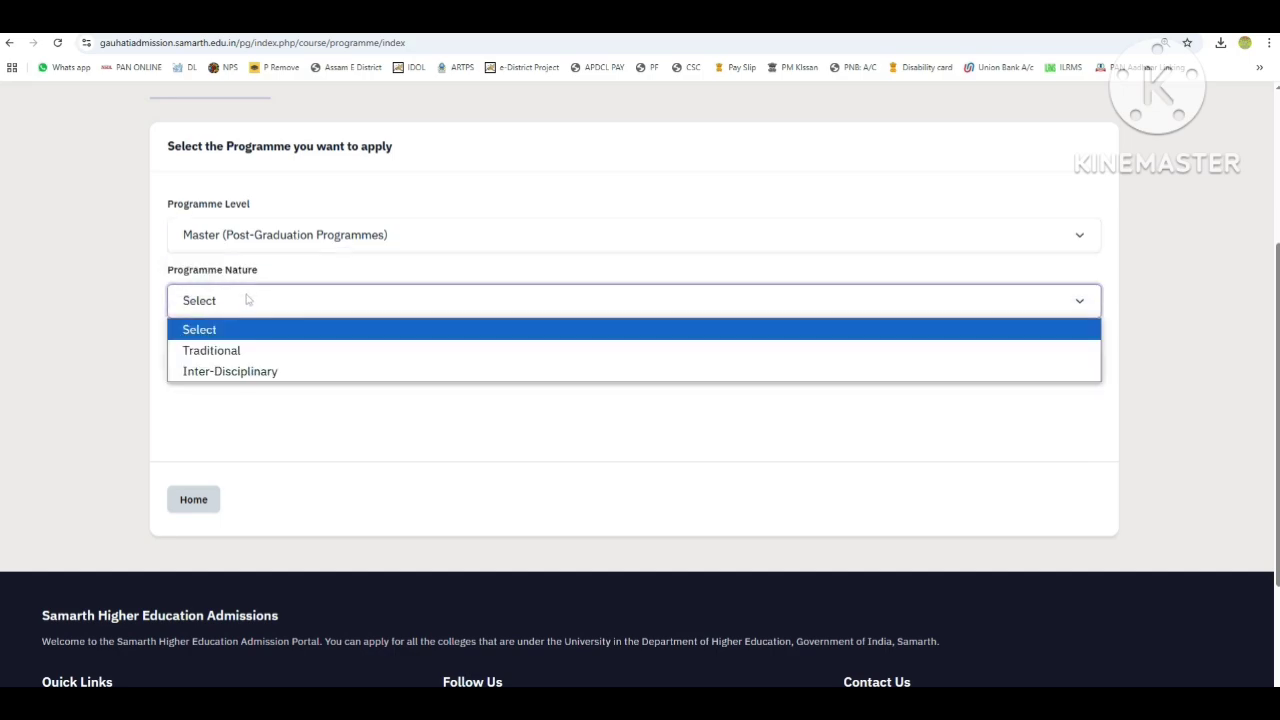
click(240, 371)
click(238, 369)
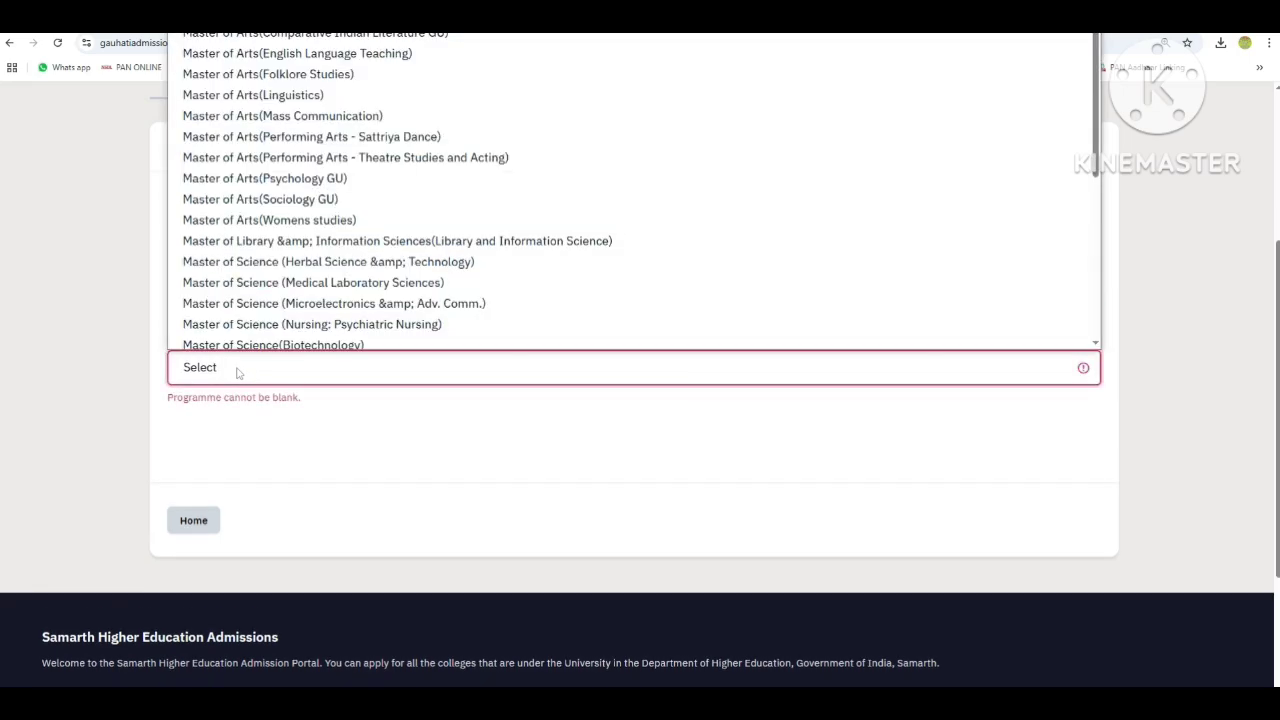
click(238, 371)
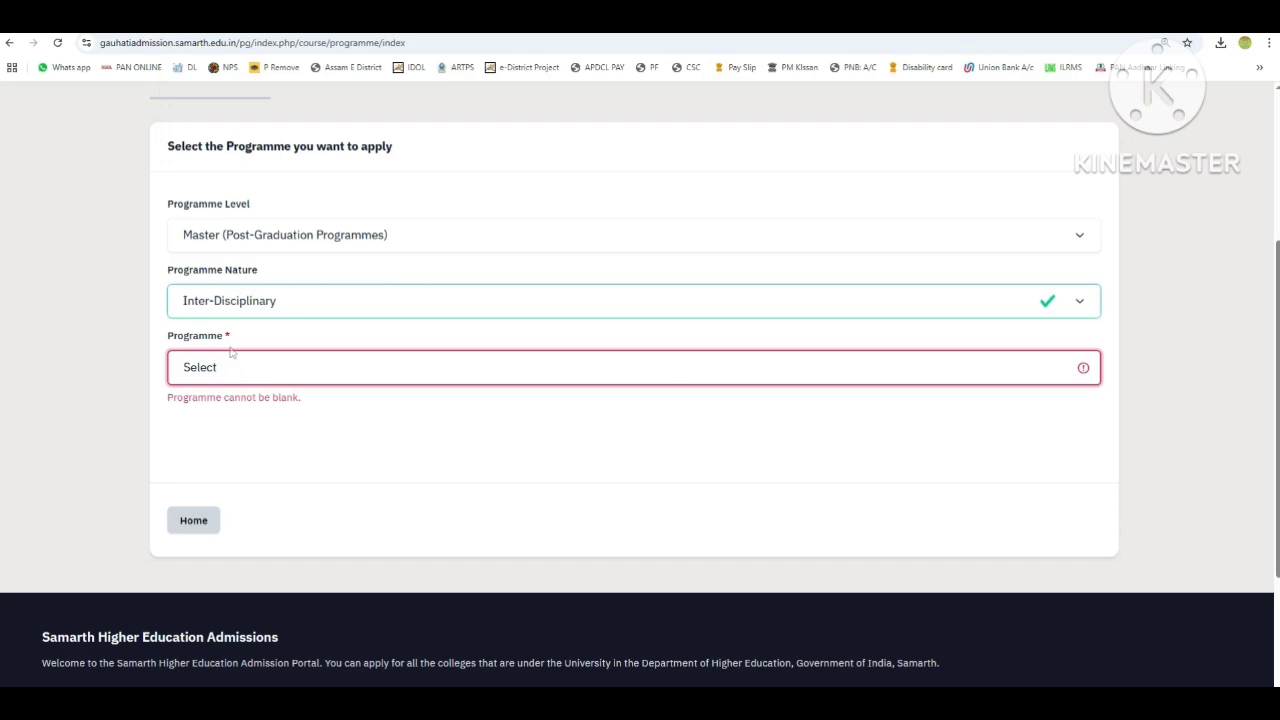
click(231, 312)
click(226, 346)
Step: Choose Master of Arts(Education) from the programme list
click(228, 363)
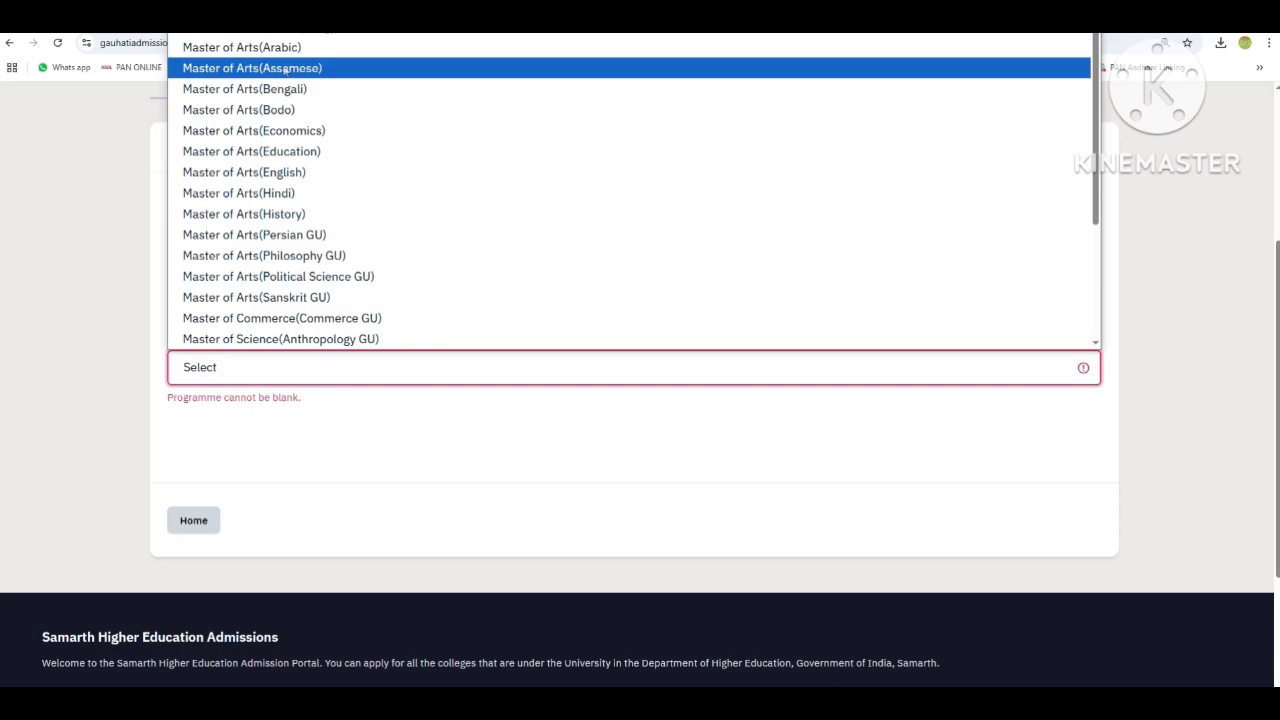
click(290, 153)
click(265, 367)
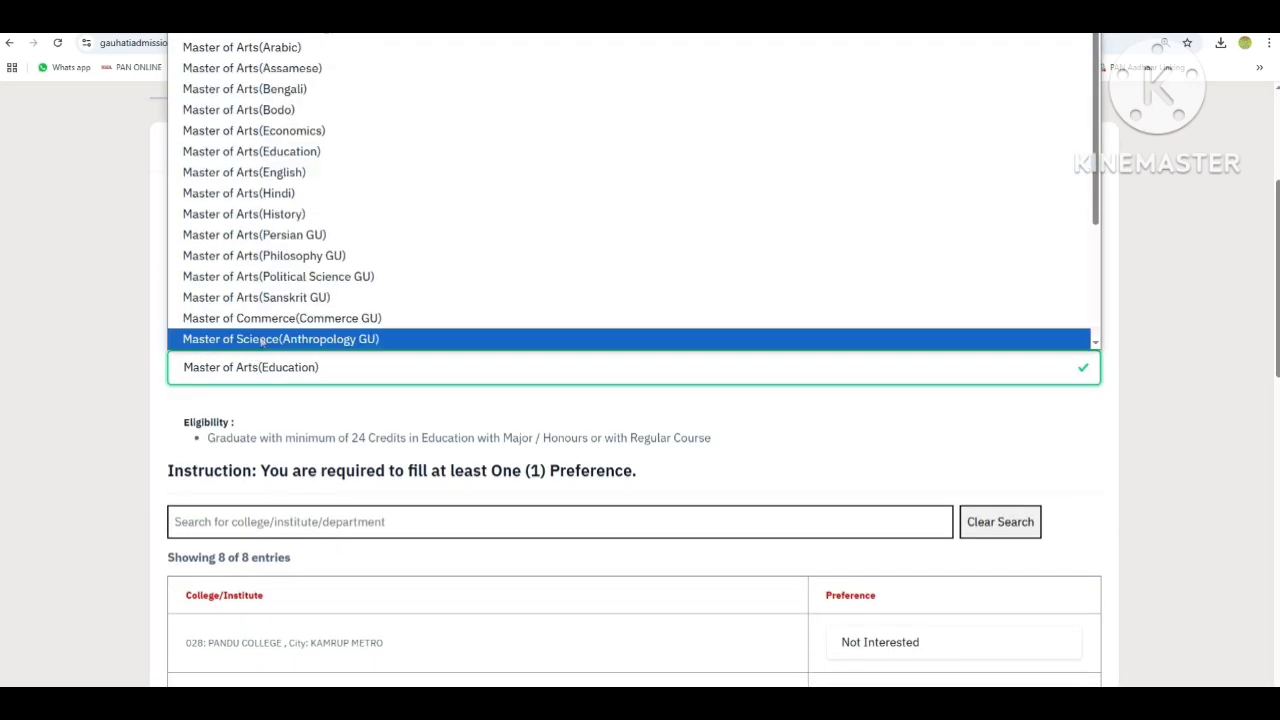
scroll(310, 258, down, 3)
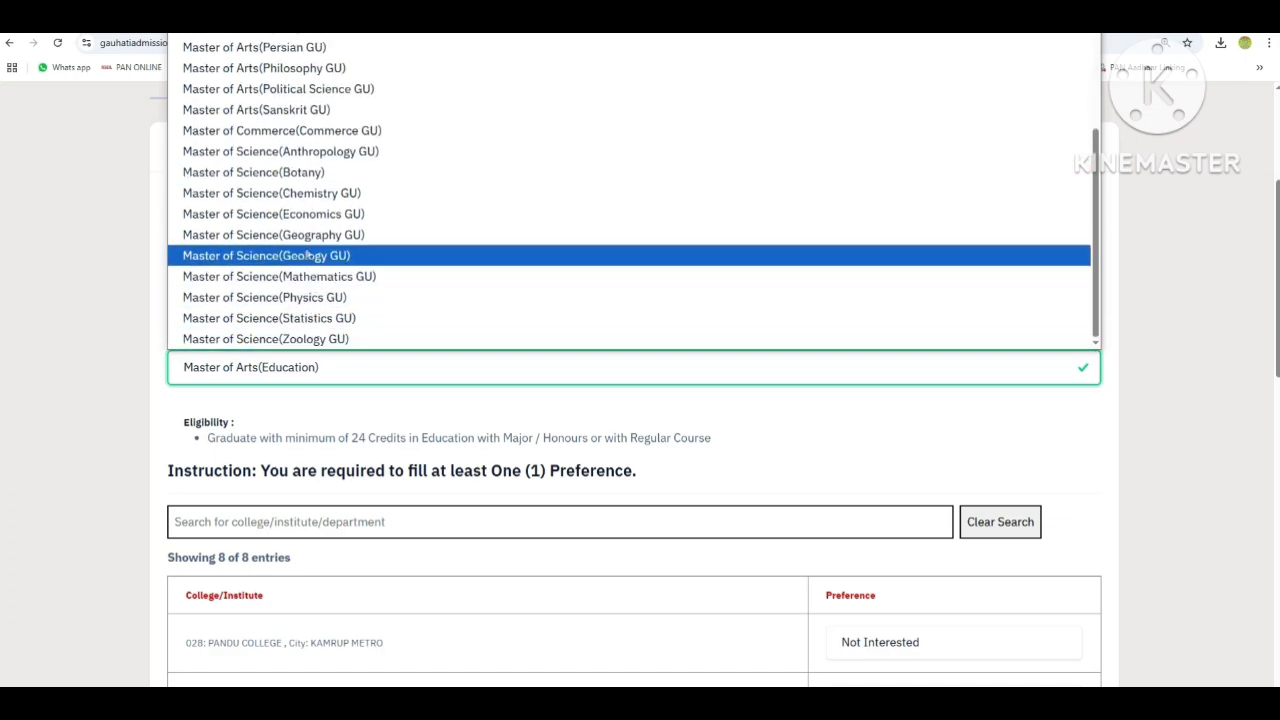
scroll(290, 137, up, 3)
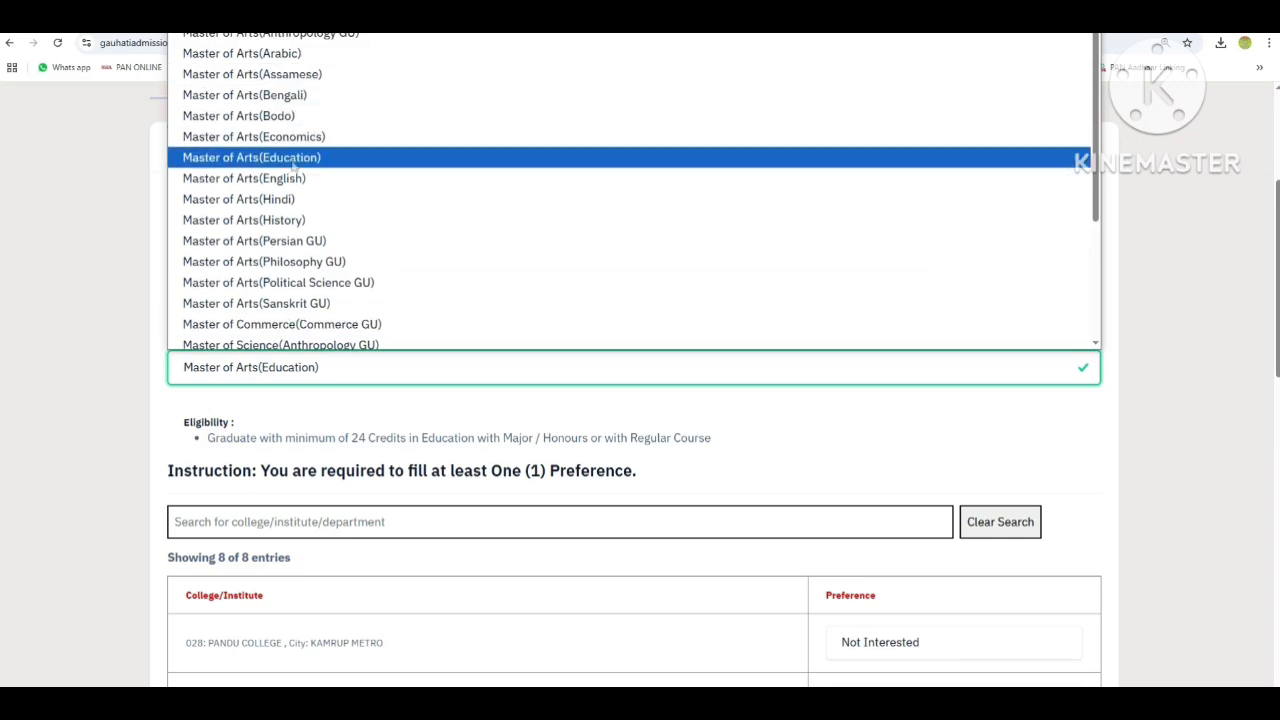
Step: Keep Master of Arts(Education) as the programme and review the college preference list
click(297, 163)
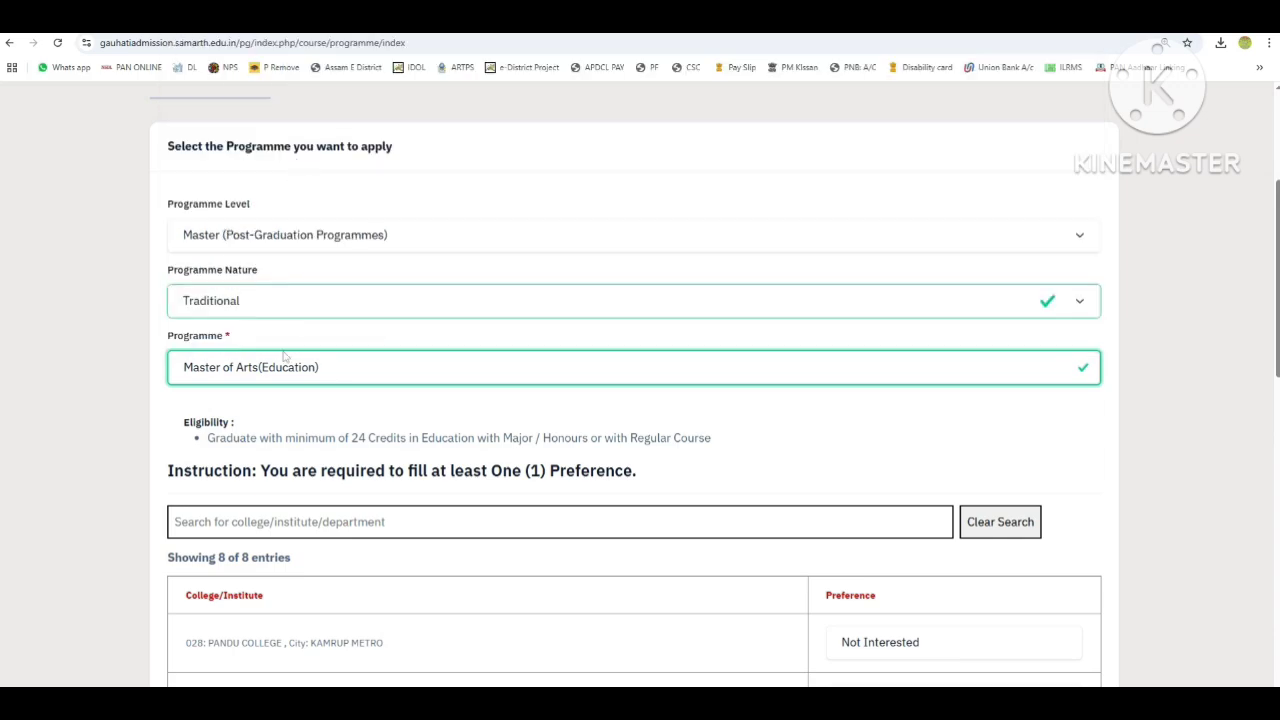
scroll(357, 266, down, 3)
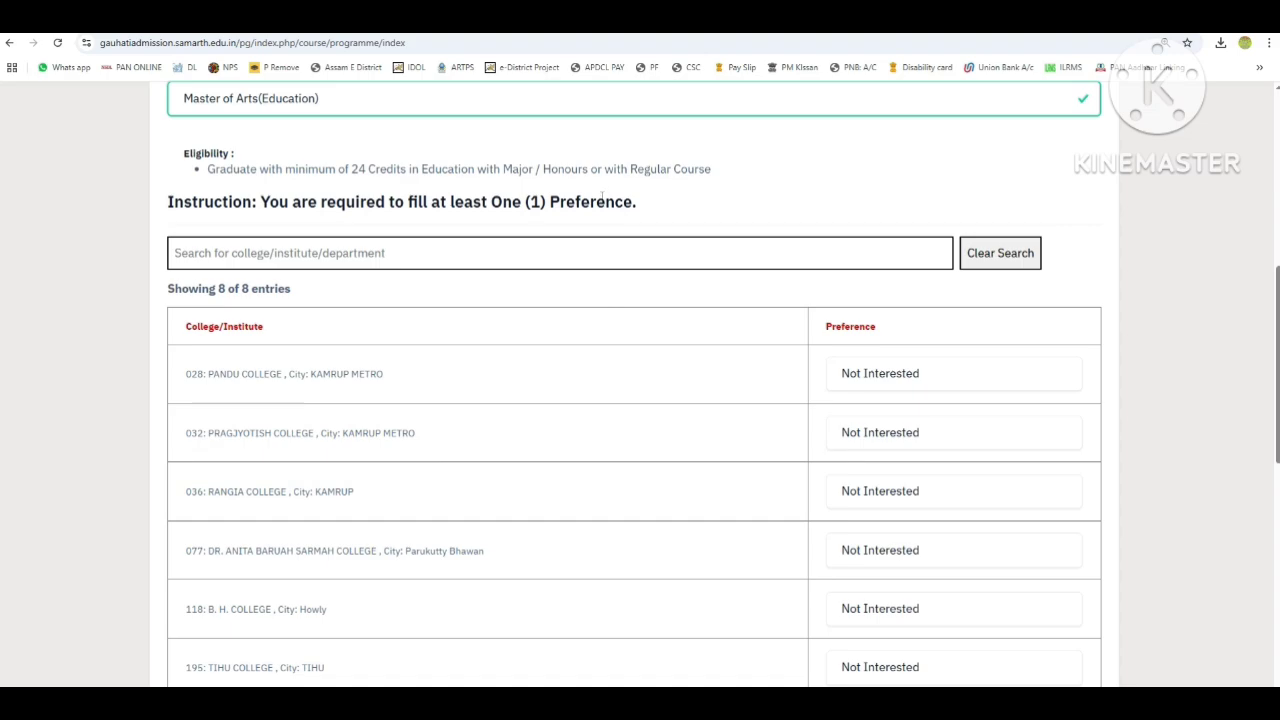
scroll(288, 202, down, 1)
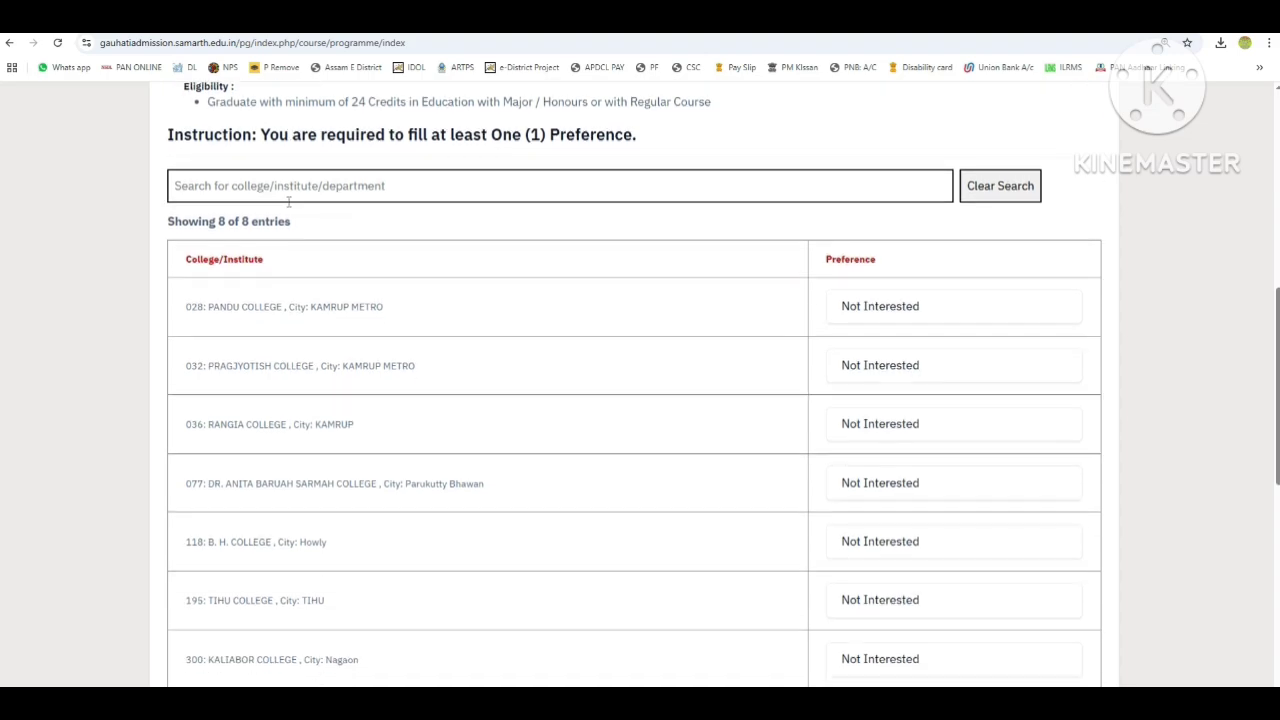
scroll(288, 202, down, 1)
scroll(288, 202, up, 1)
scroll(709, 243, down, 1)
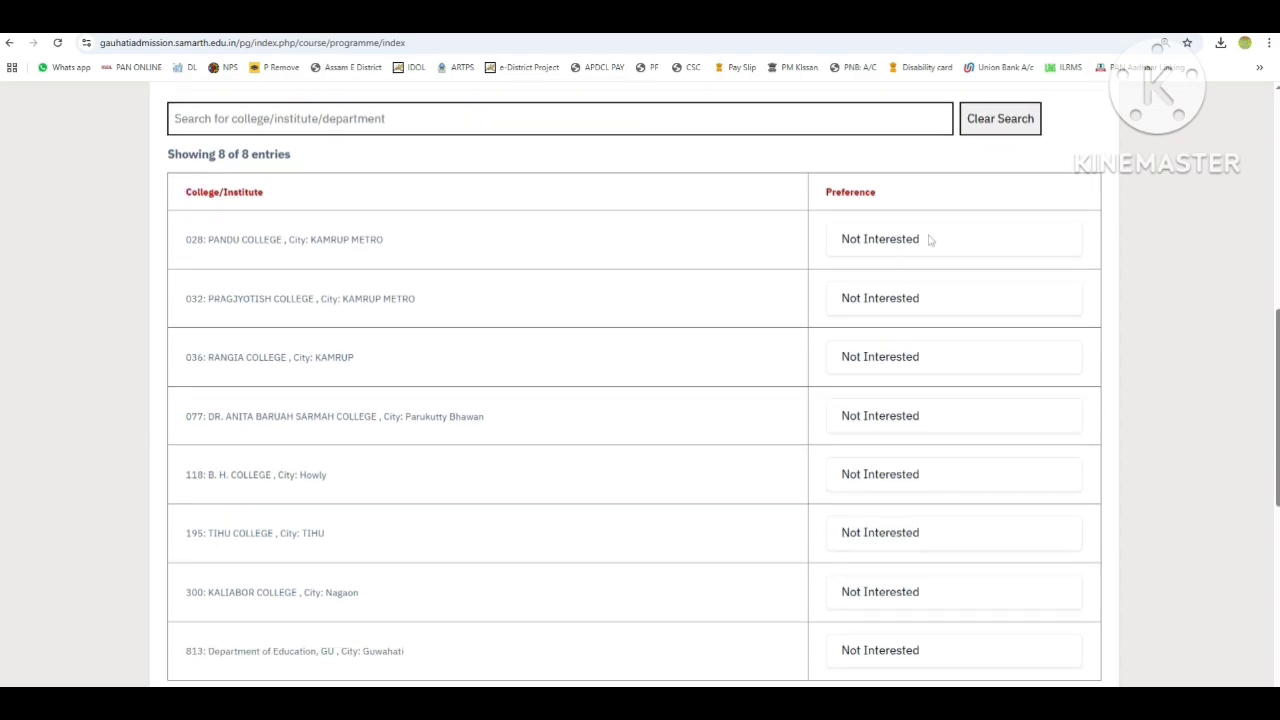
click(908, 239)
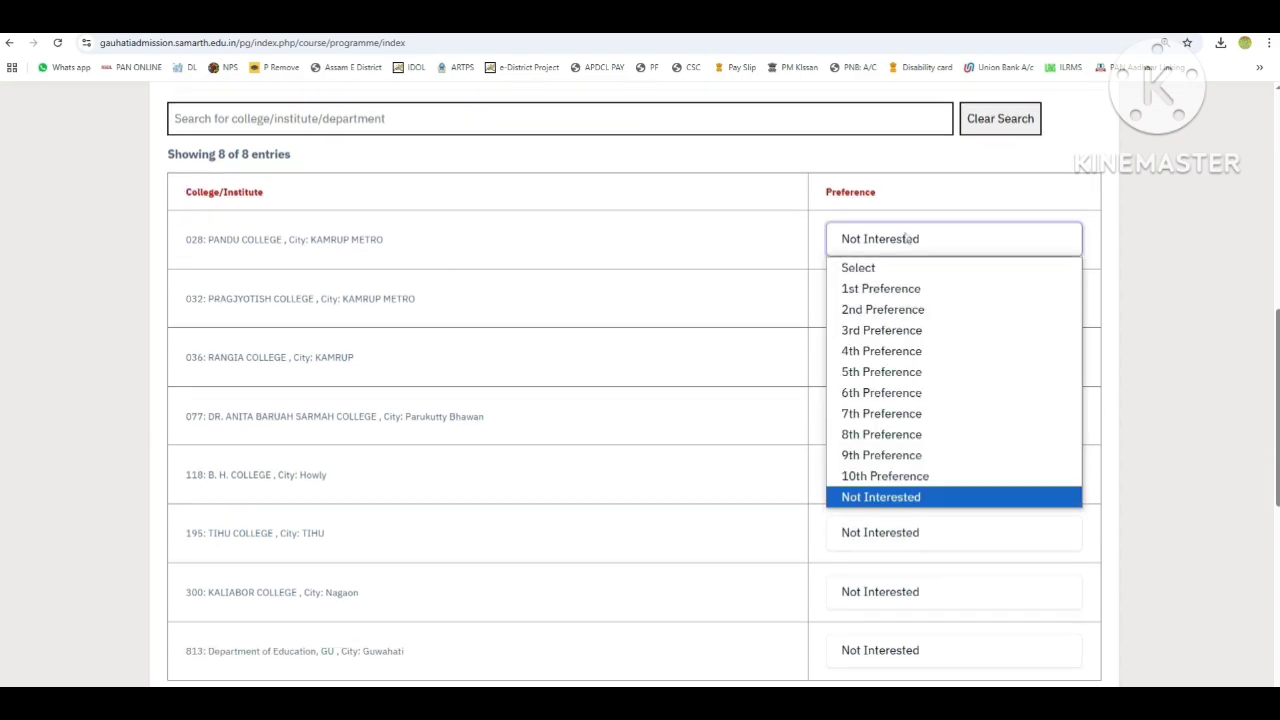
click(908, 239)
click(848, 241)
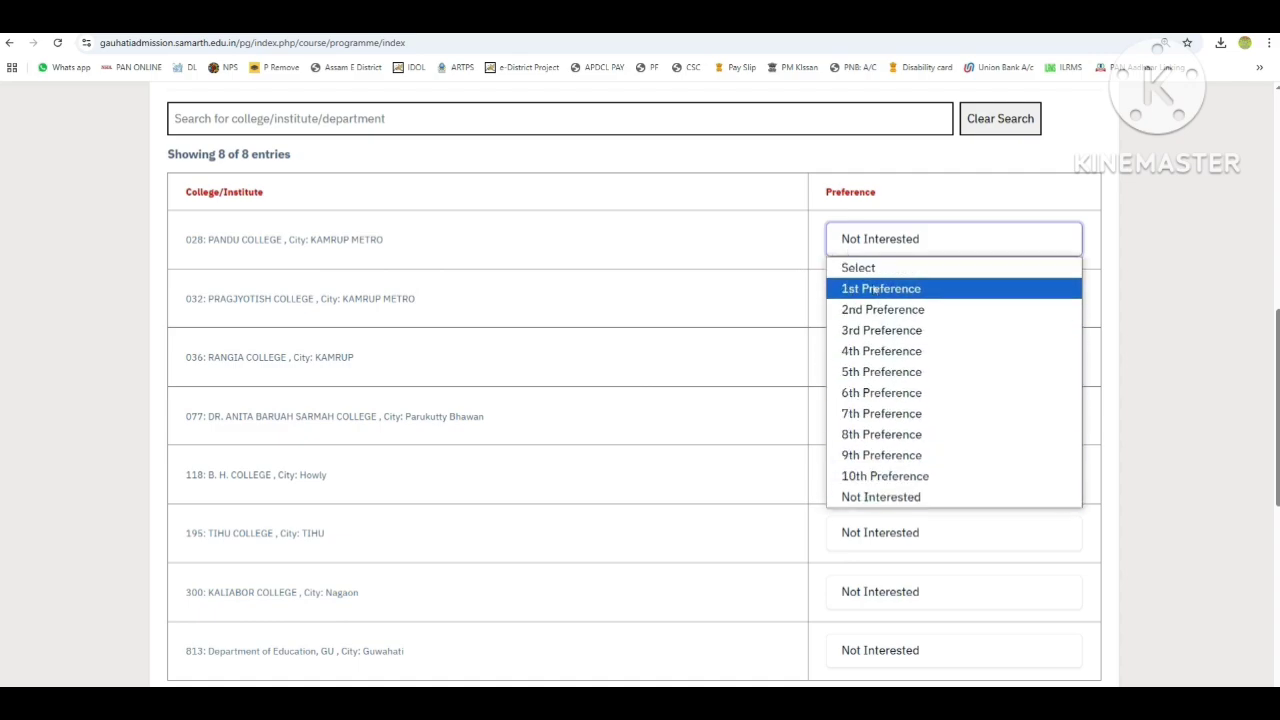
click(700, 285)
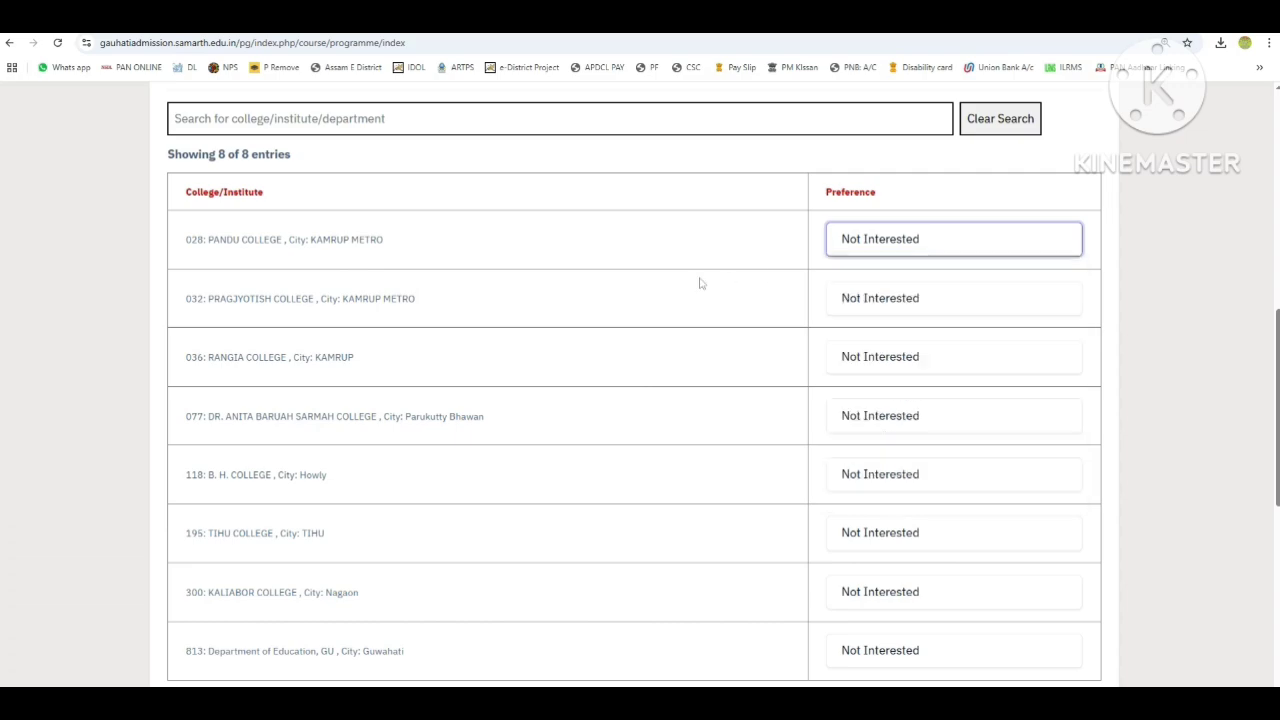
scroll(370, 419, down, 2)
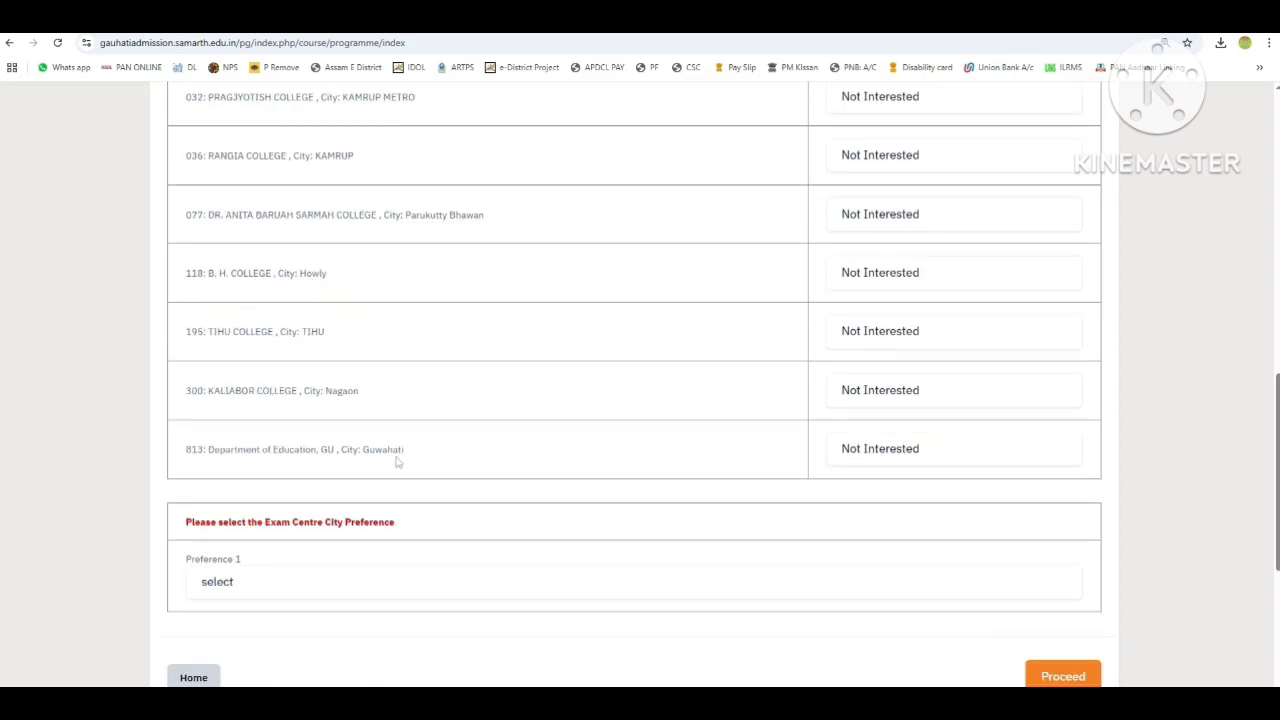
Step: Make Department of Education, GU the 1st preference and Nagaon the exam centre city
click(856, 448)
click(869, 214)
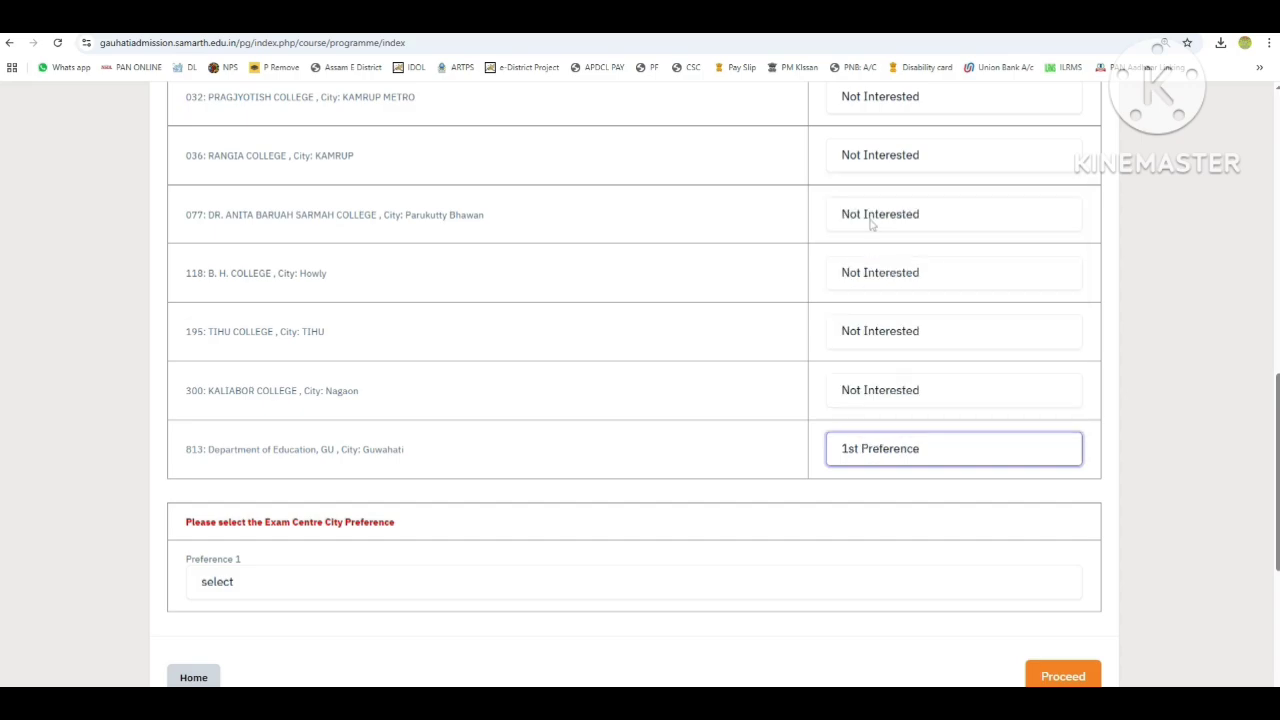
scroll(466, 363, down, 2)
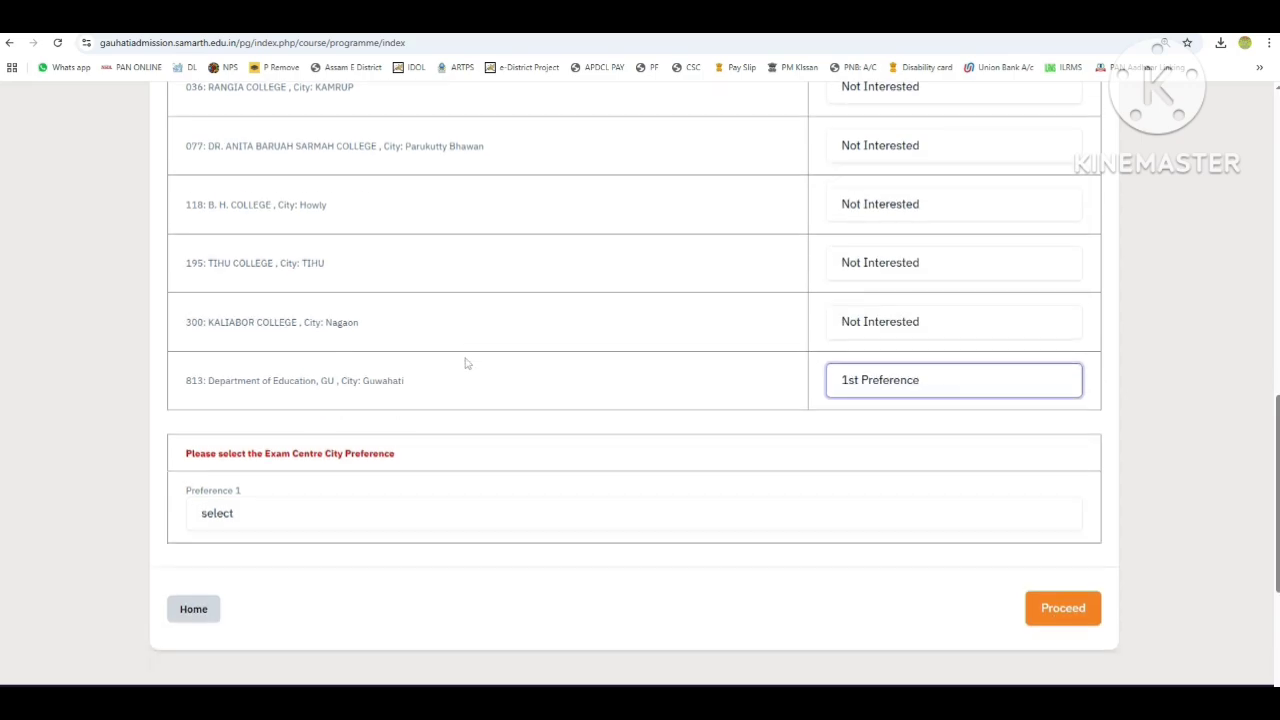
click(251, 452)
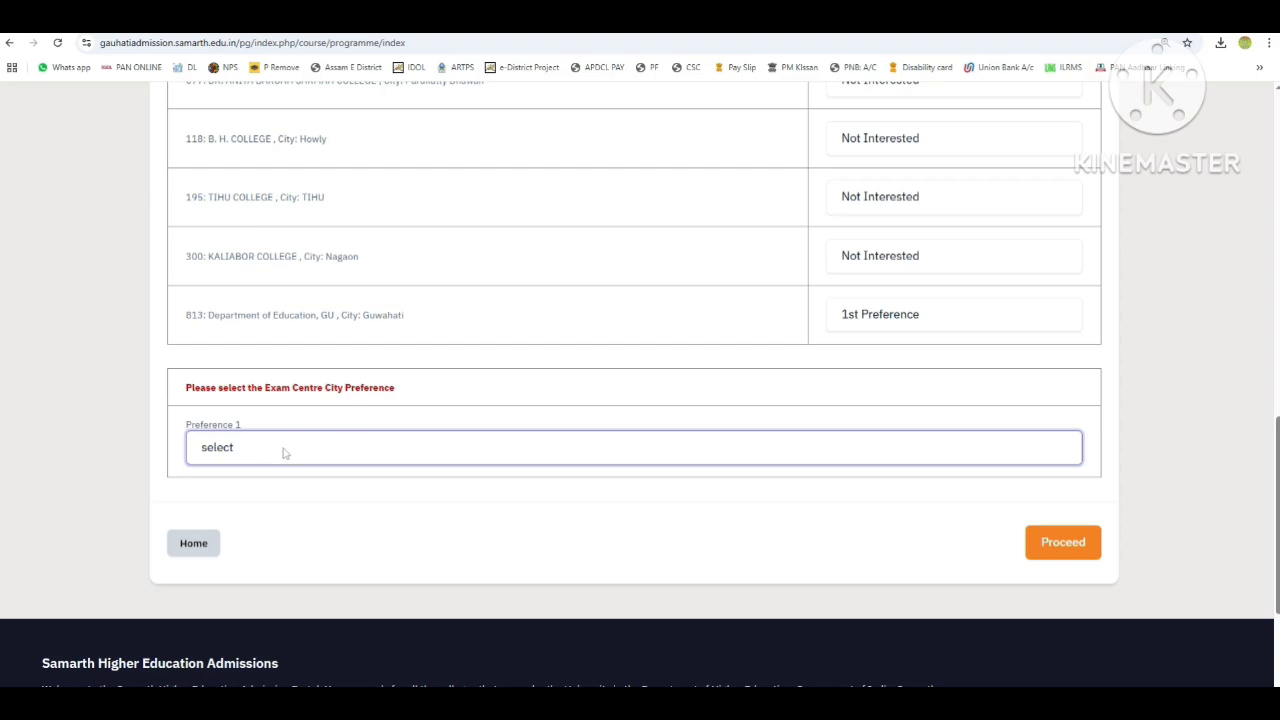
click(283, 451)
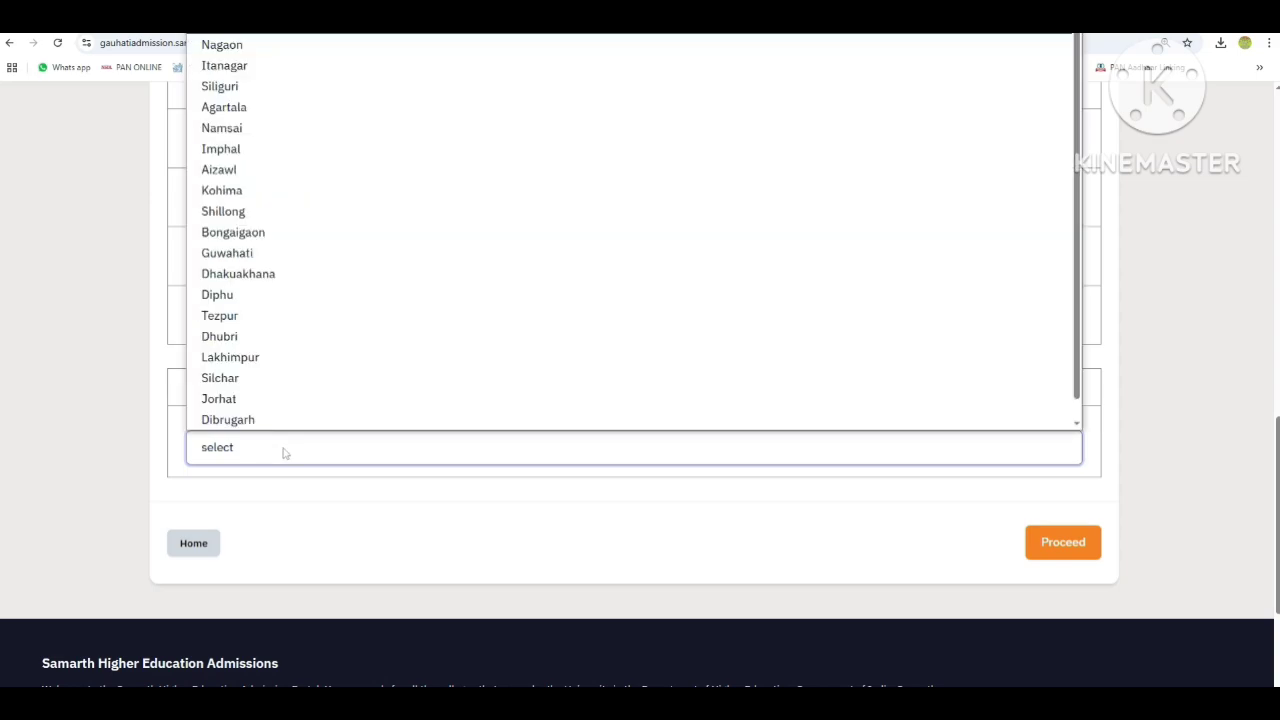
click(230, 45)
Step: Rank PANDU COLLEGE 2nd and PRAGJYOTISH COLLEGE 3rd, then save the choices
scroll(640, 310, up, 3)
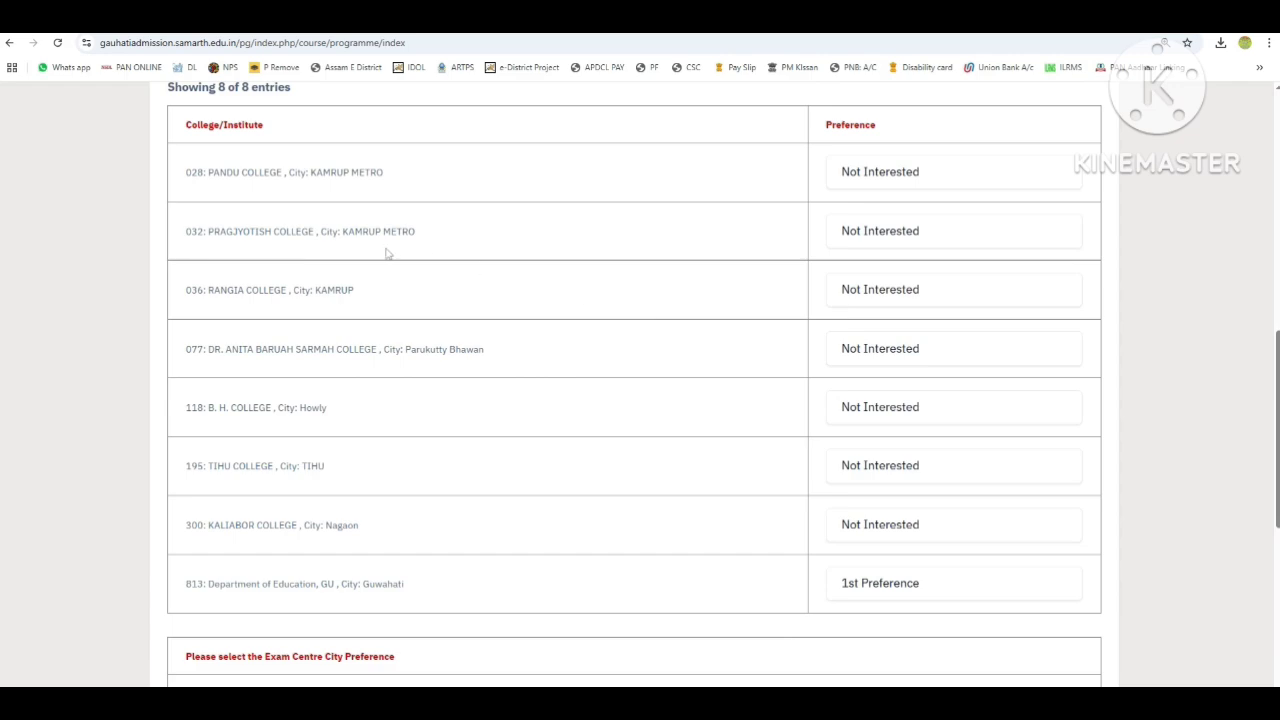
click(848, 172)
click(862, 243)
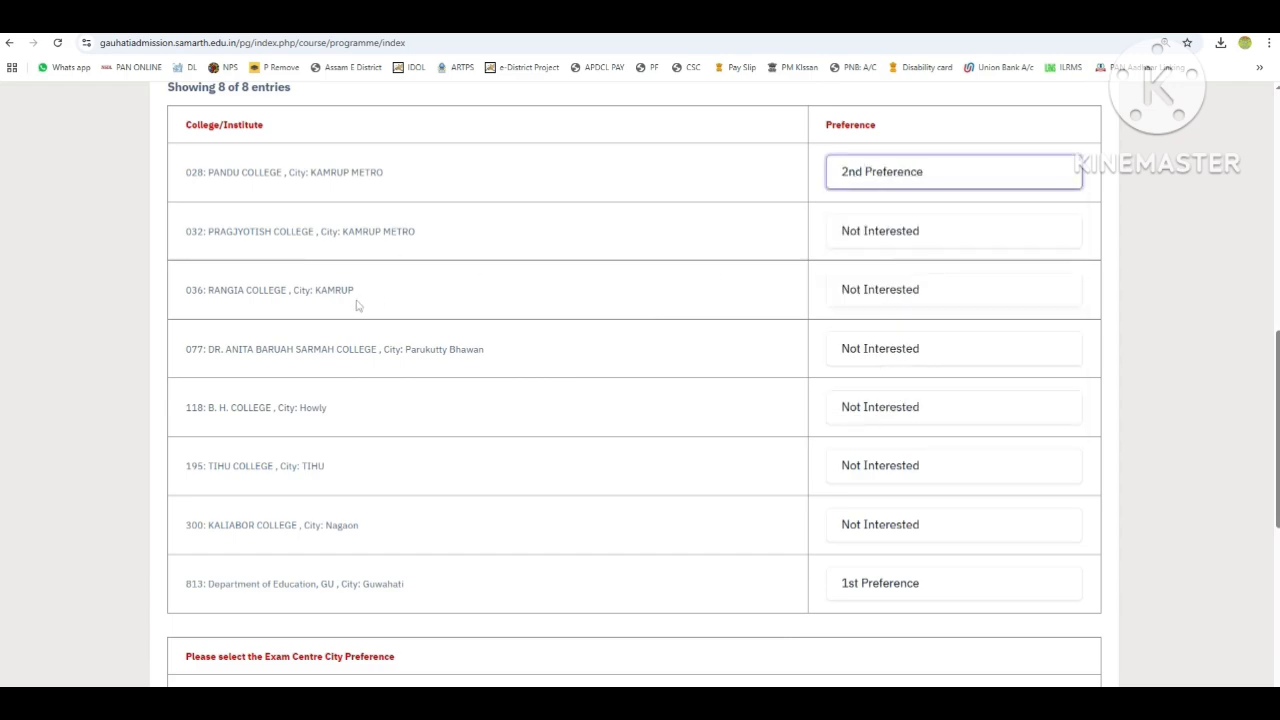
click(826, 245)
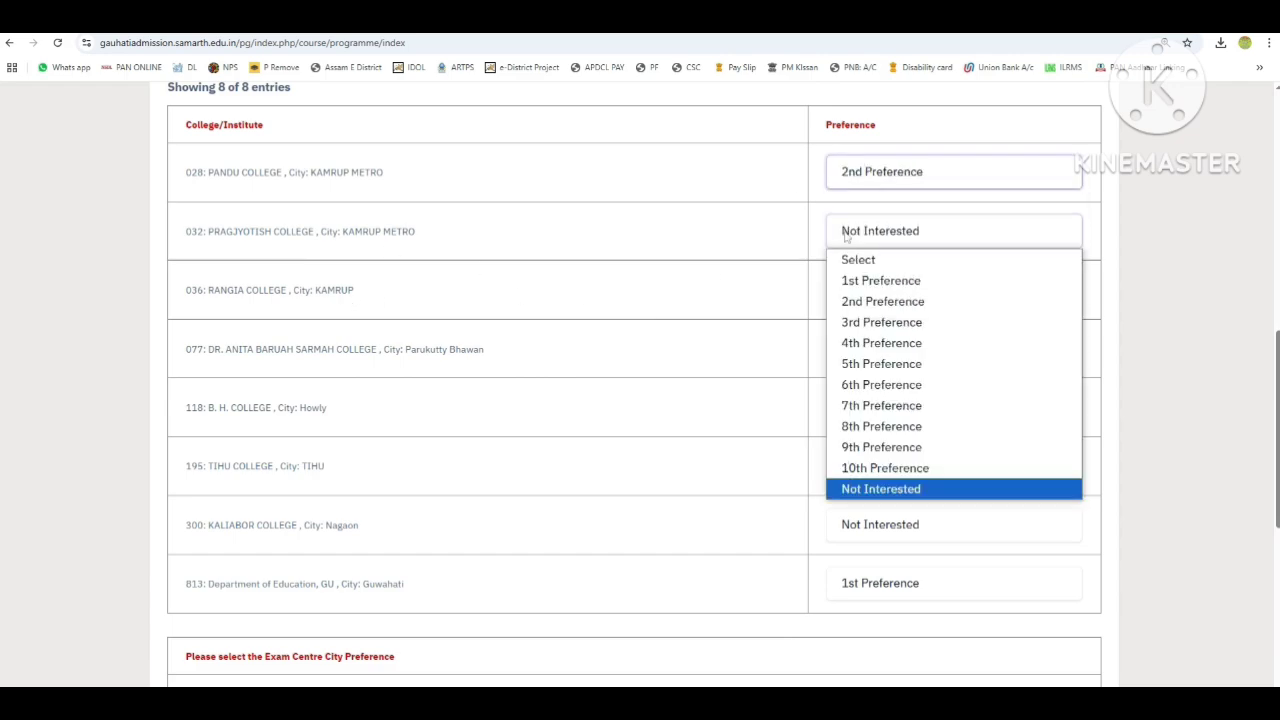
click(860, 325)
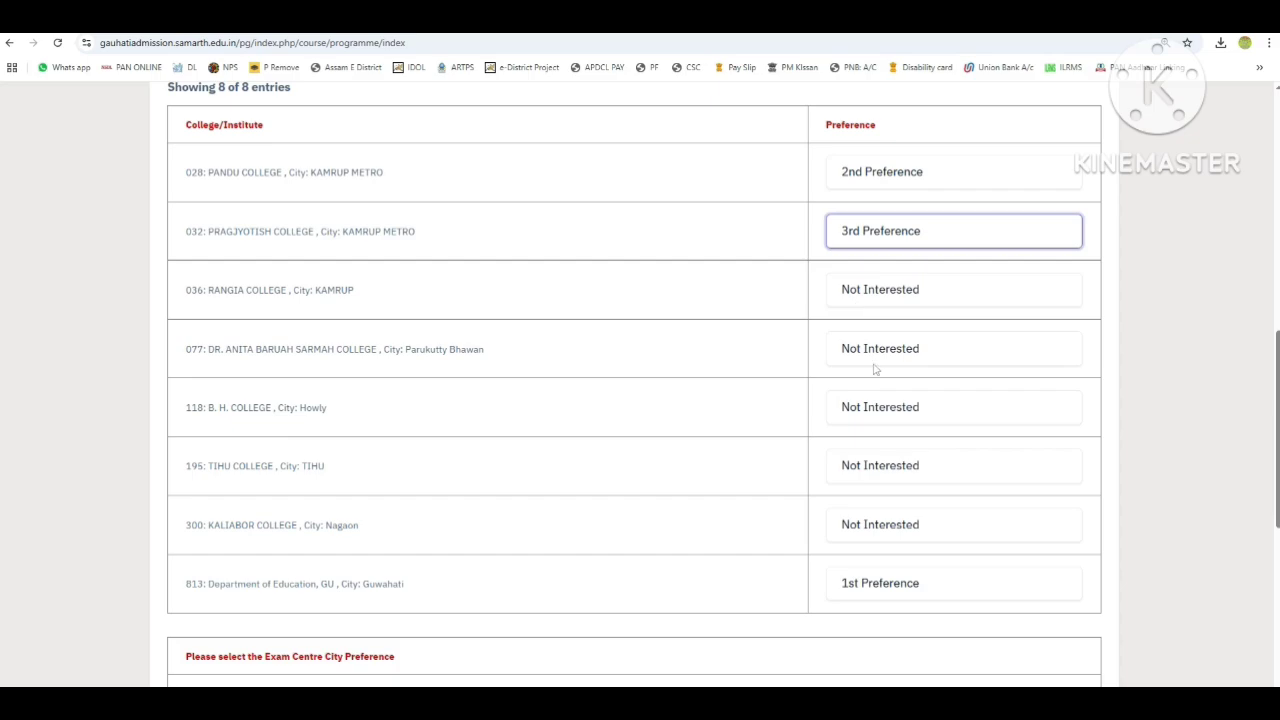
scroll(466, 550, down, 2)
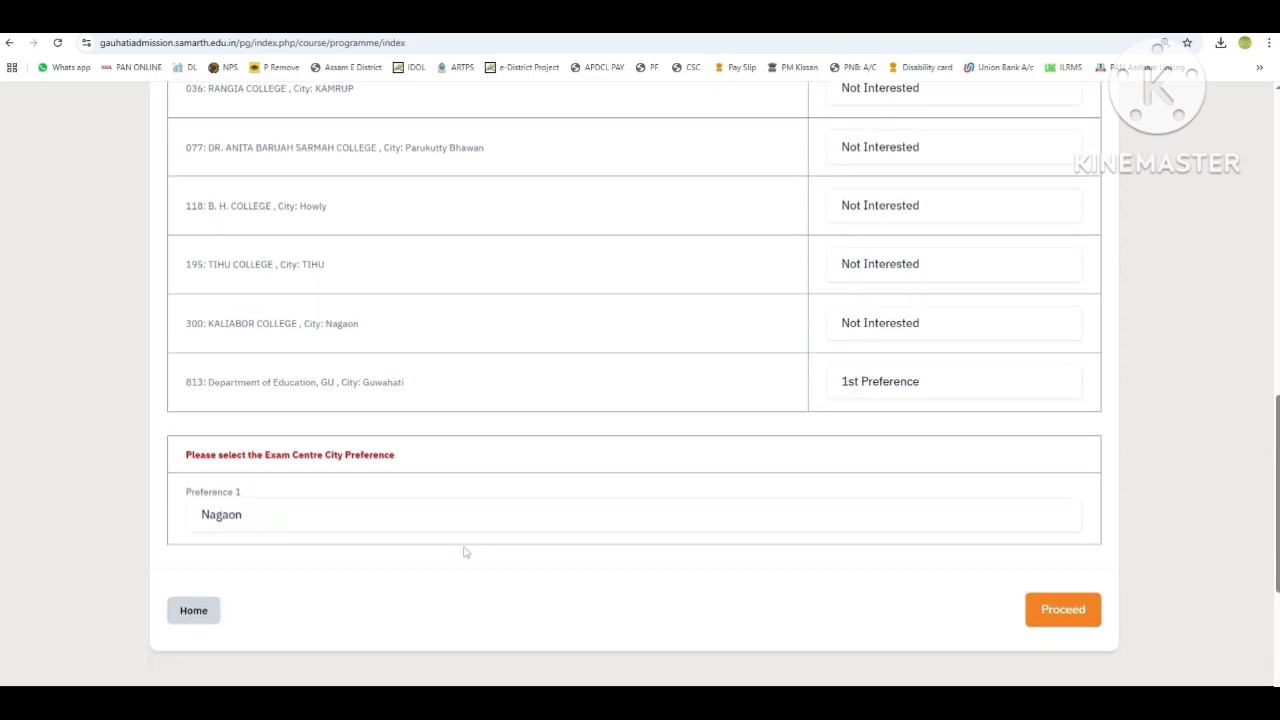
click(1040, 618)
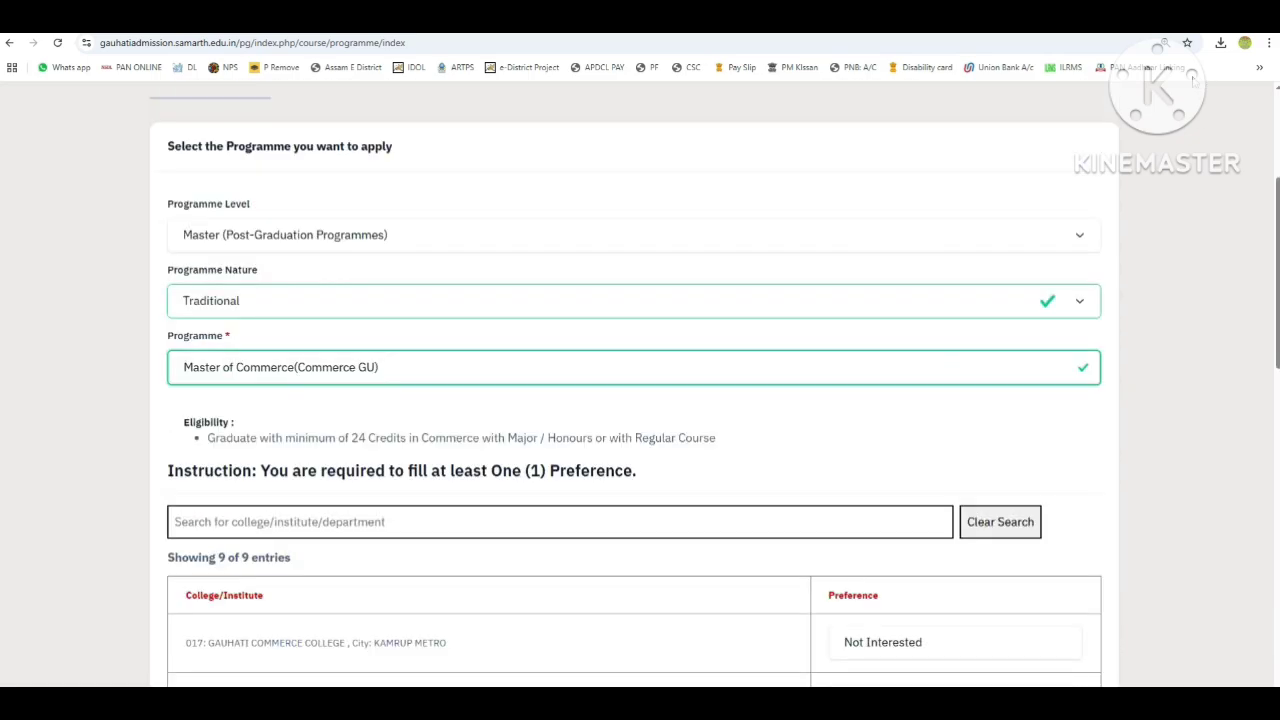
Step: Pick Nagaon as Exam Centre City Preference 1 on the Master of Commerce form
click(411, 365)
click(348, 368)
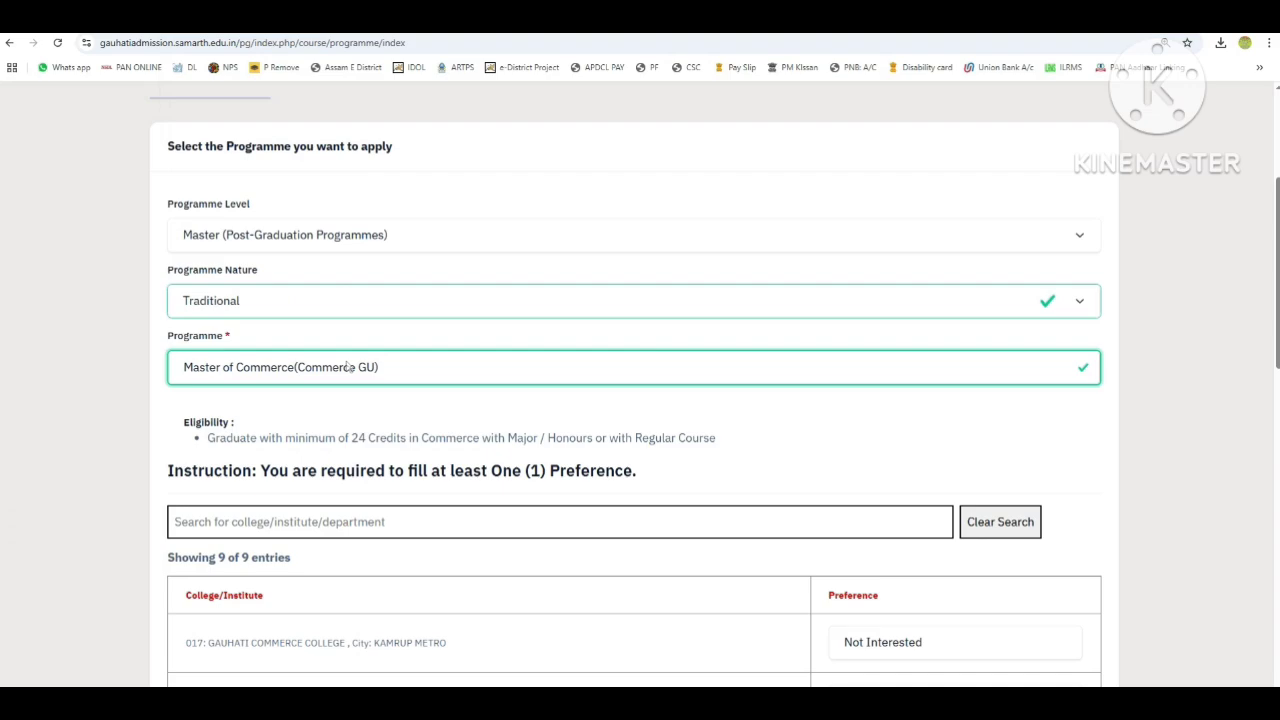
scroll(1003, 230, down, 1)
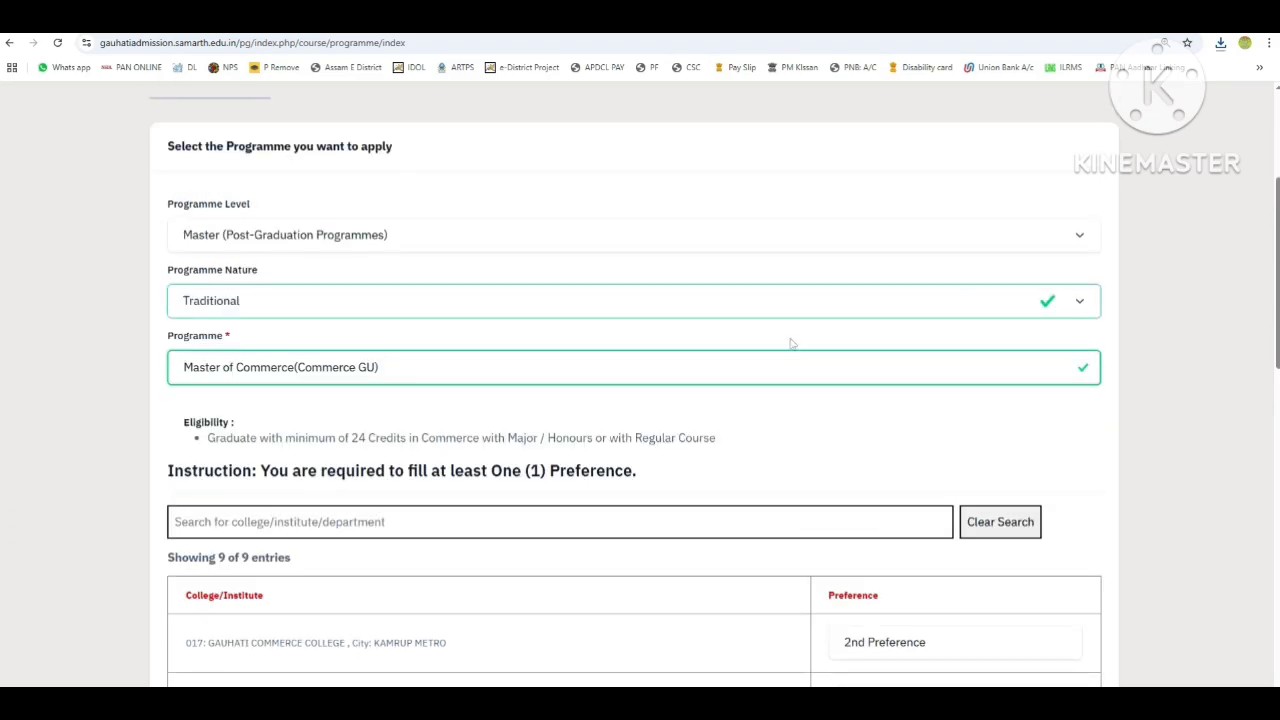
scroll(790, 345, down, 1)
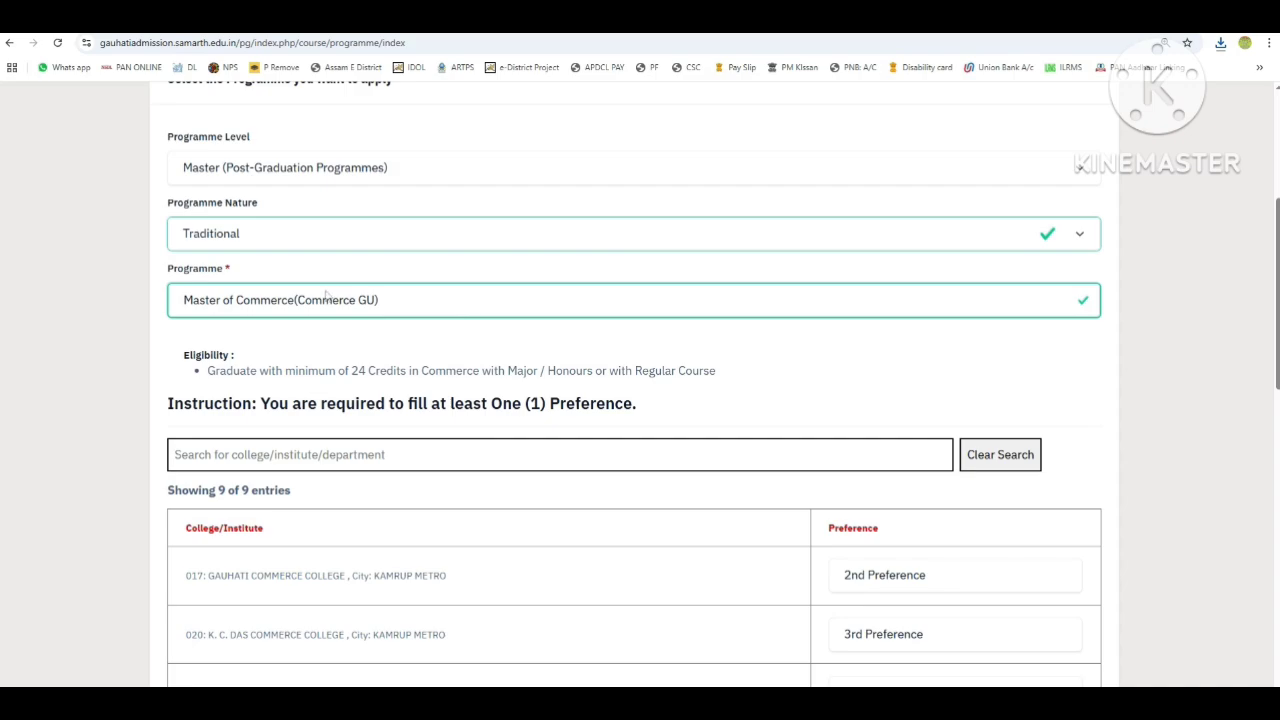
scroll(514, 397, down, 5)
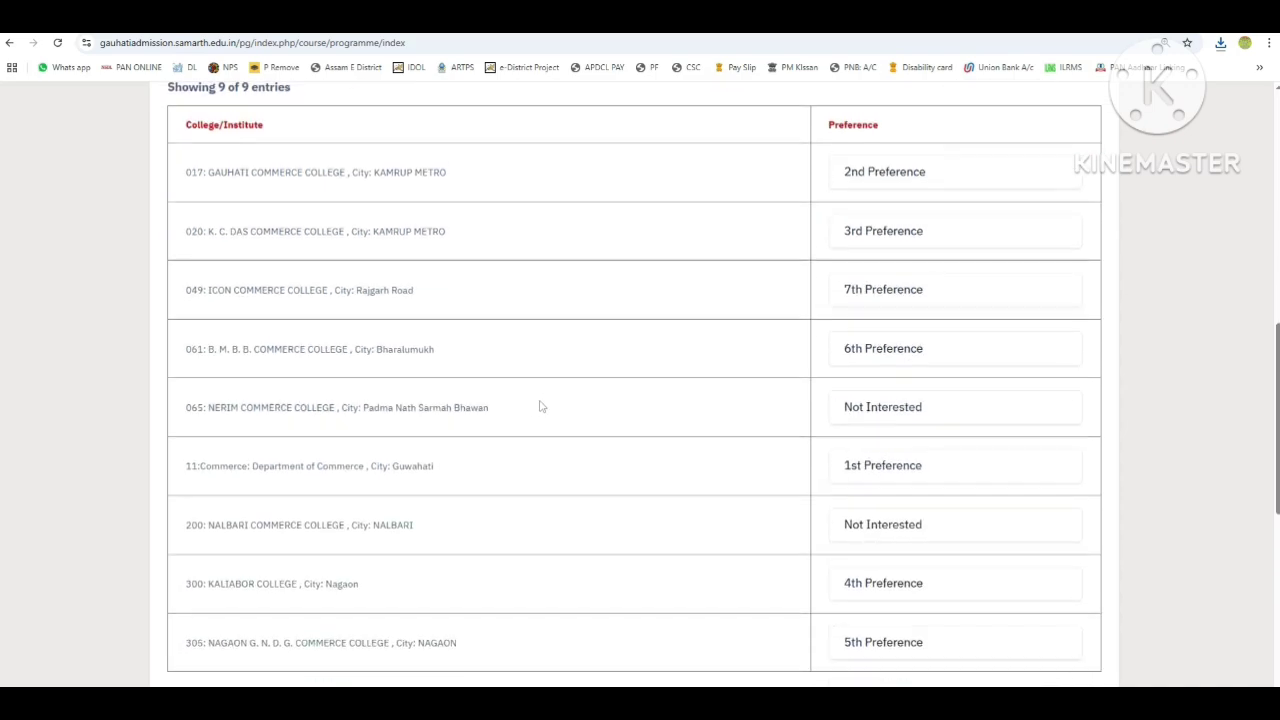
scroll(513, 413, down, 3)
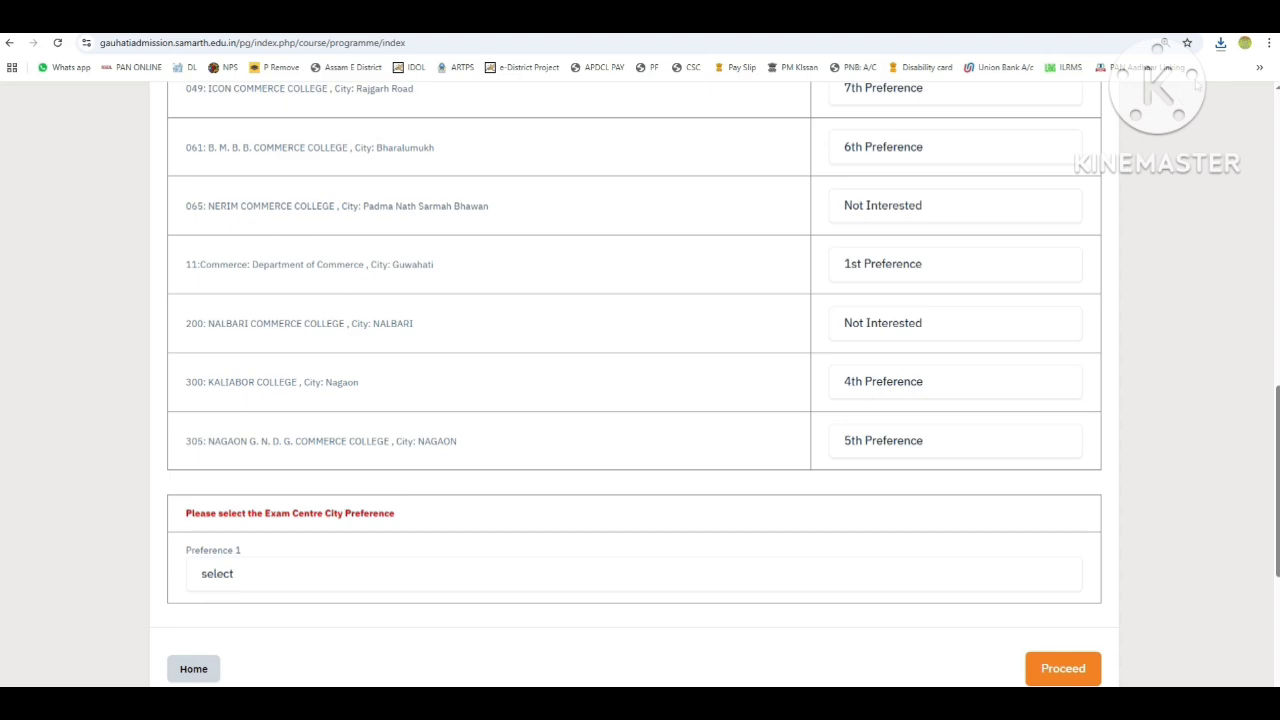
click(381, 566)
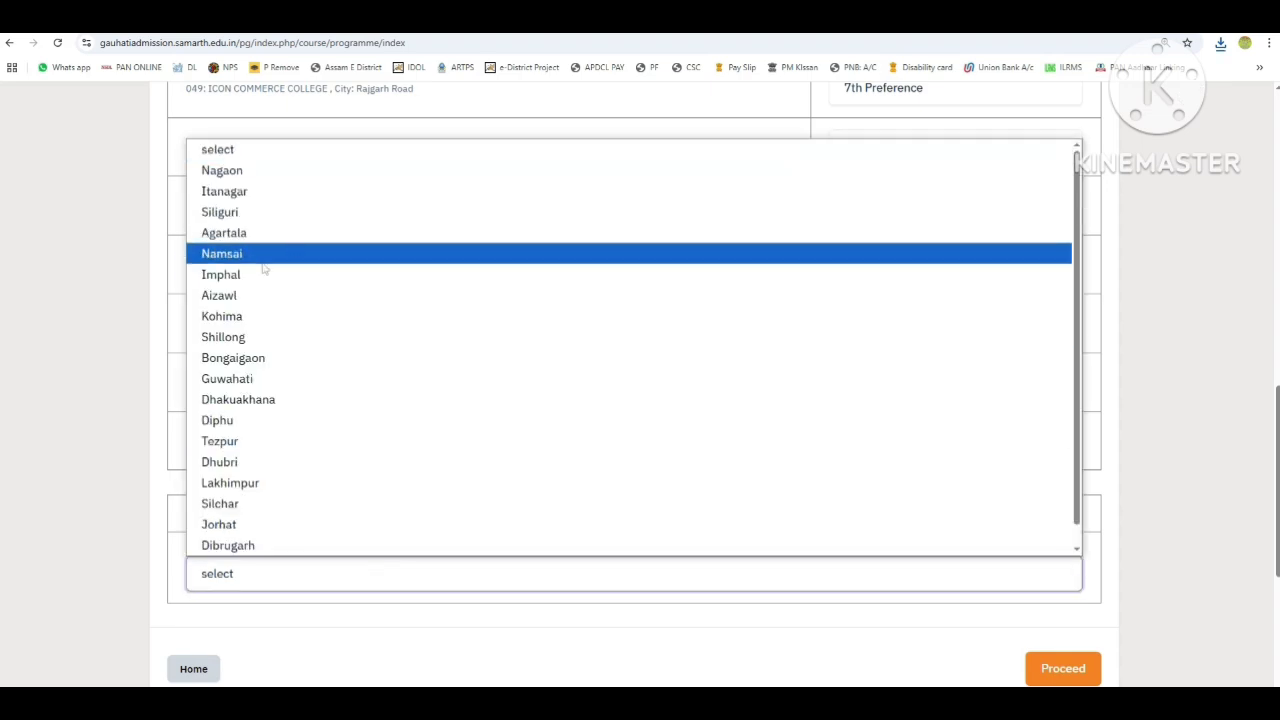
scroll(233, 423, down, 1)
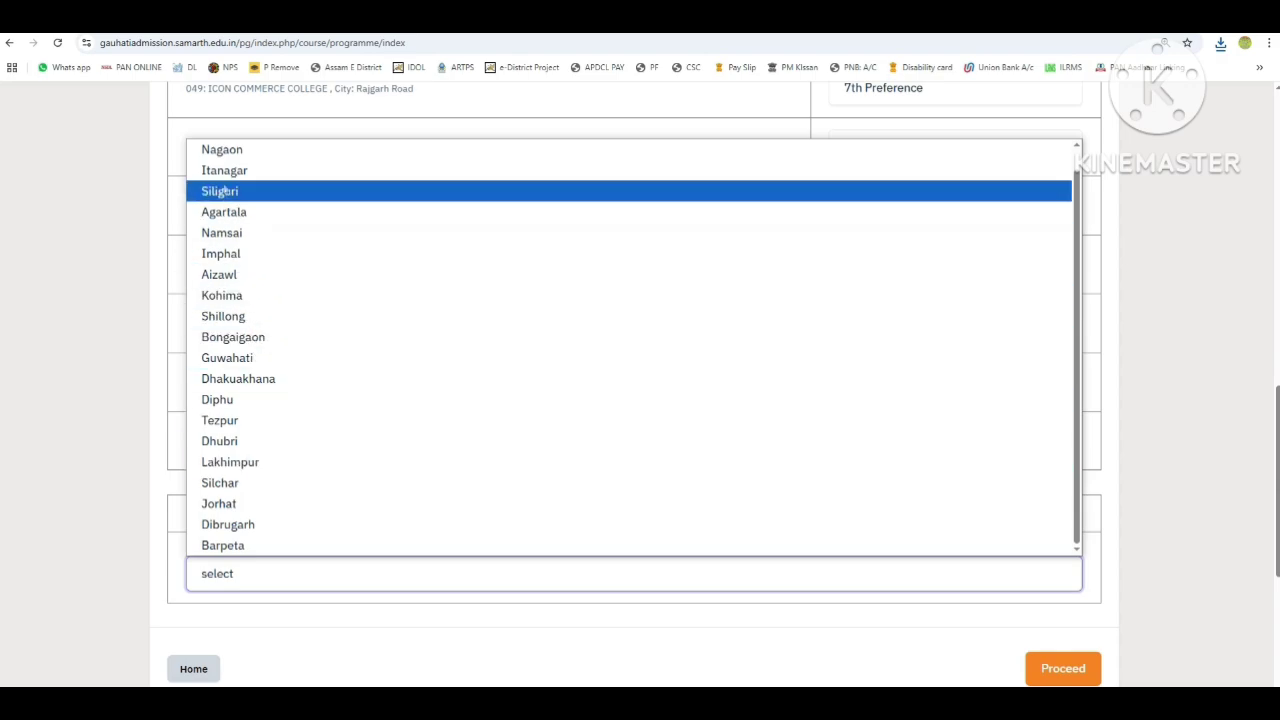
click(229, 152)
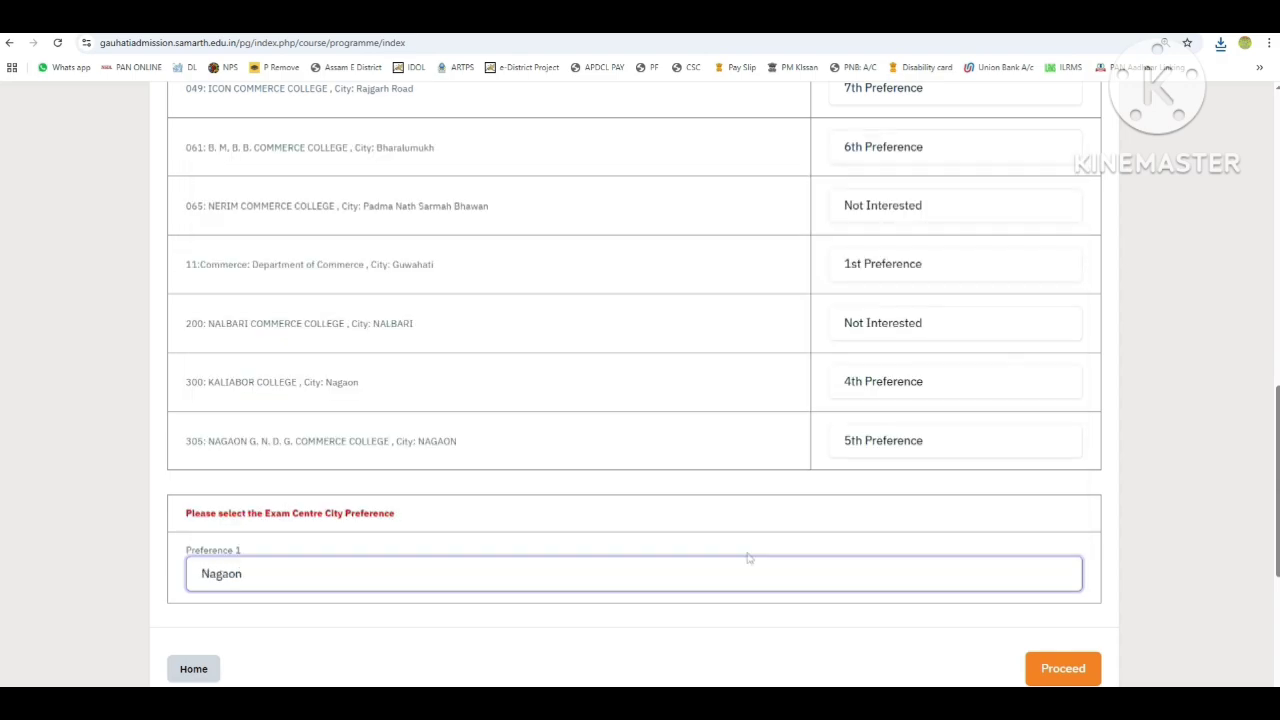
Step: Save the programme choices, continue, and select the commerce graduate eligibility criterion
click(1057, 670)
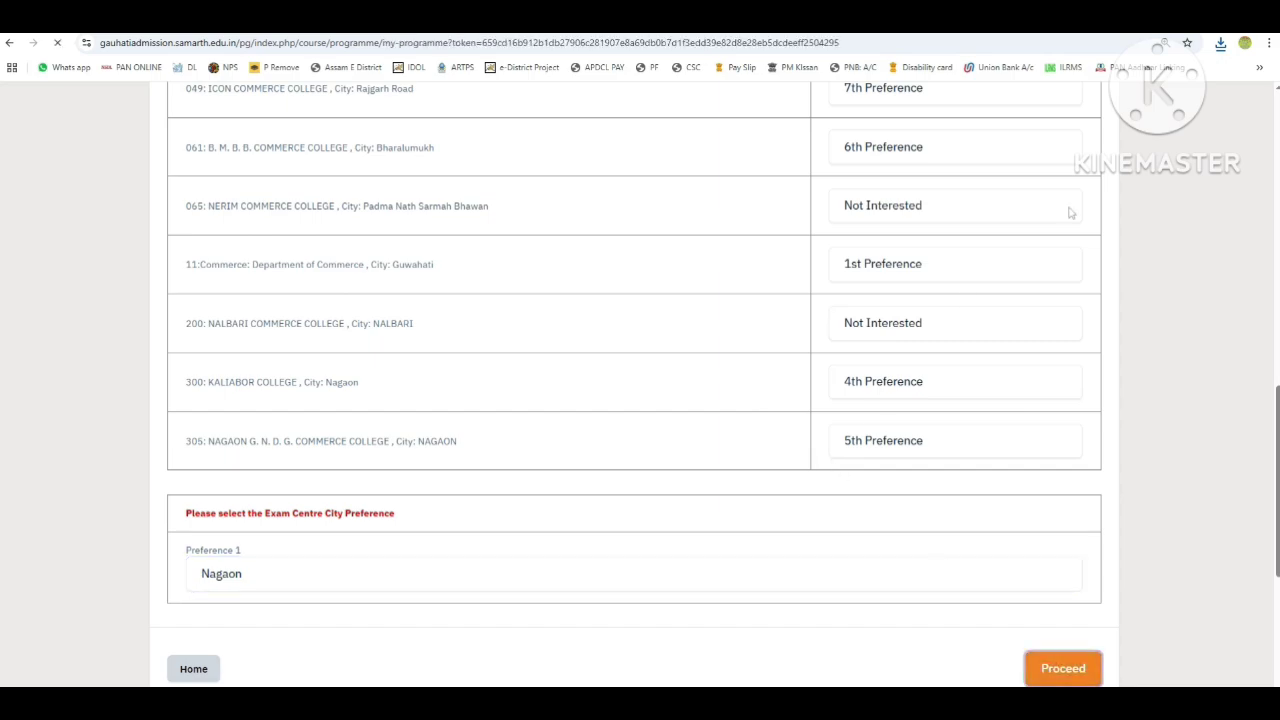
scroll(812, 408, down, 5)
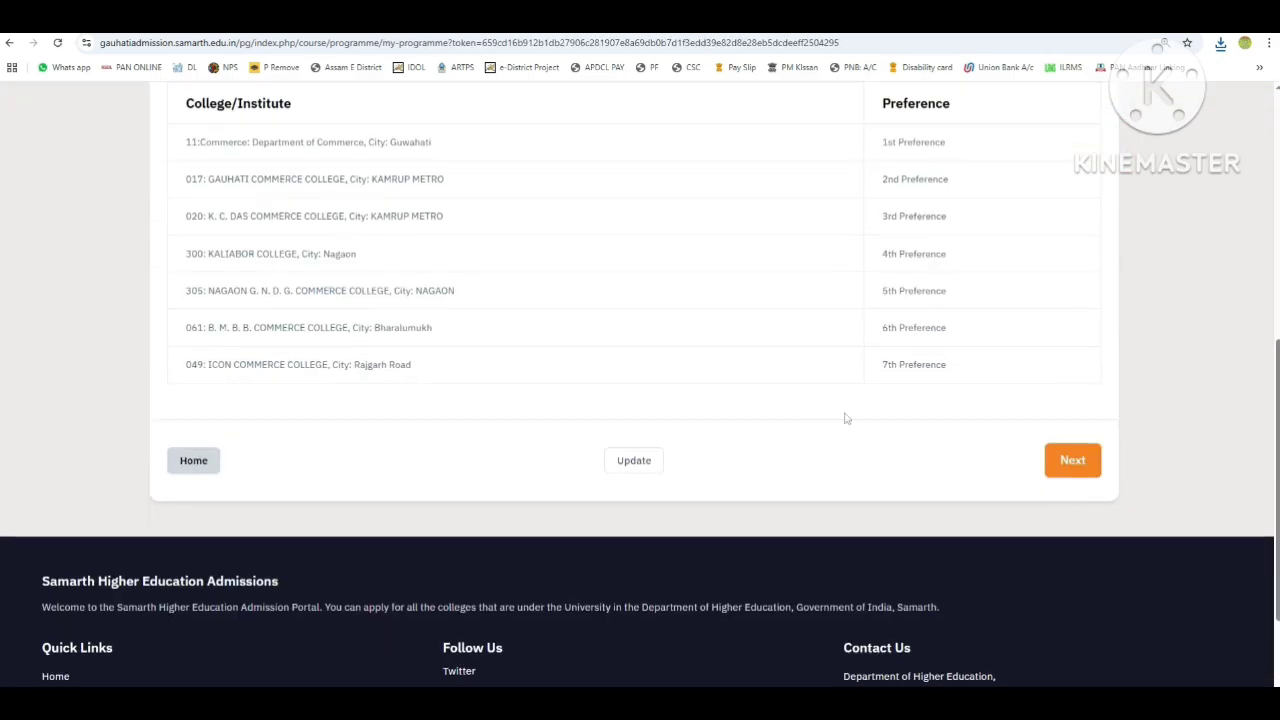
click(1071, 462)
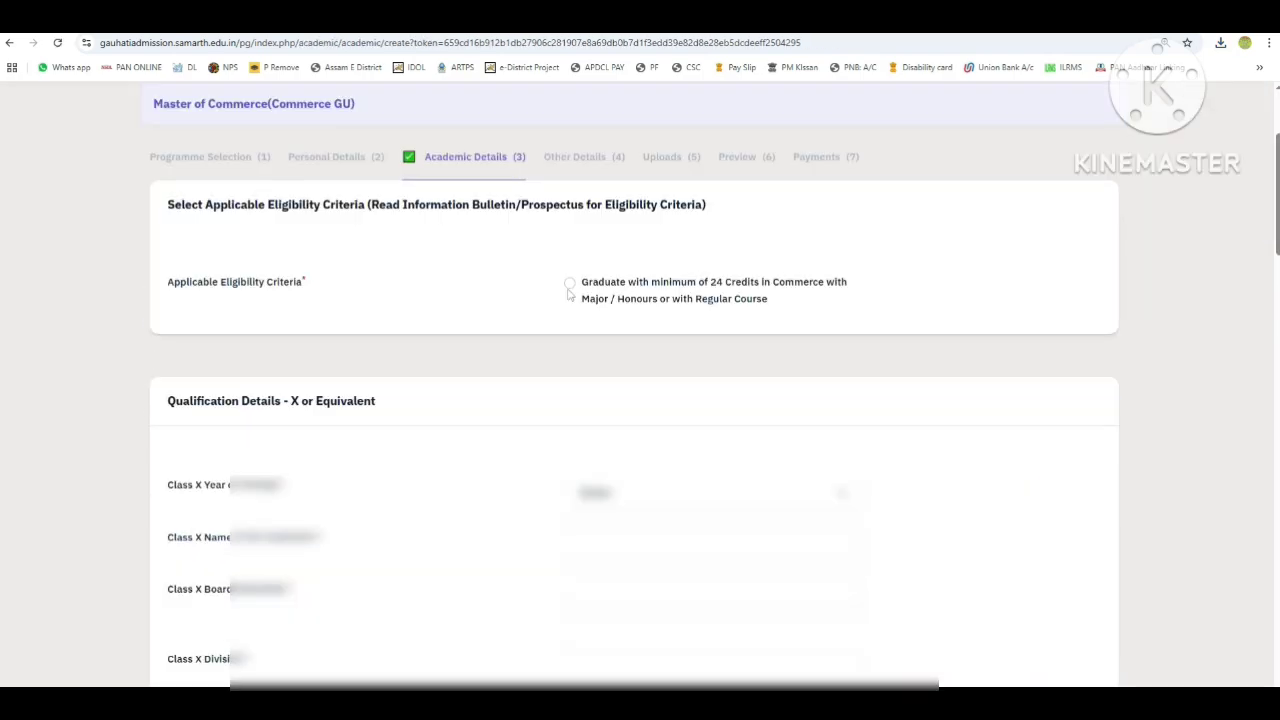
click(568, 289)
Step: Fill in Class X details: year, institution, board SEBA, Division I, 71.67%, subjects
scroll(750, 303, down, 1)
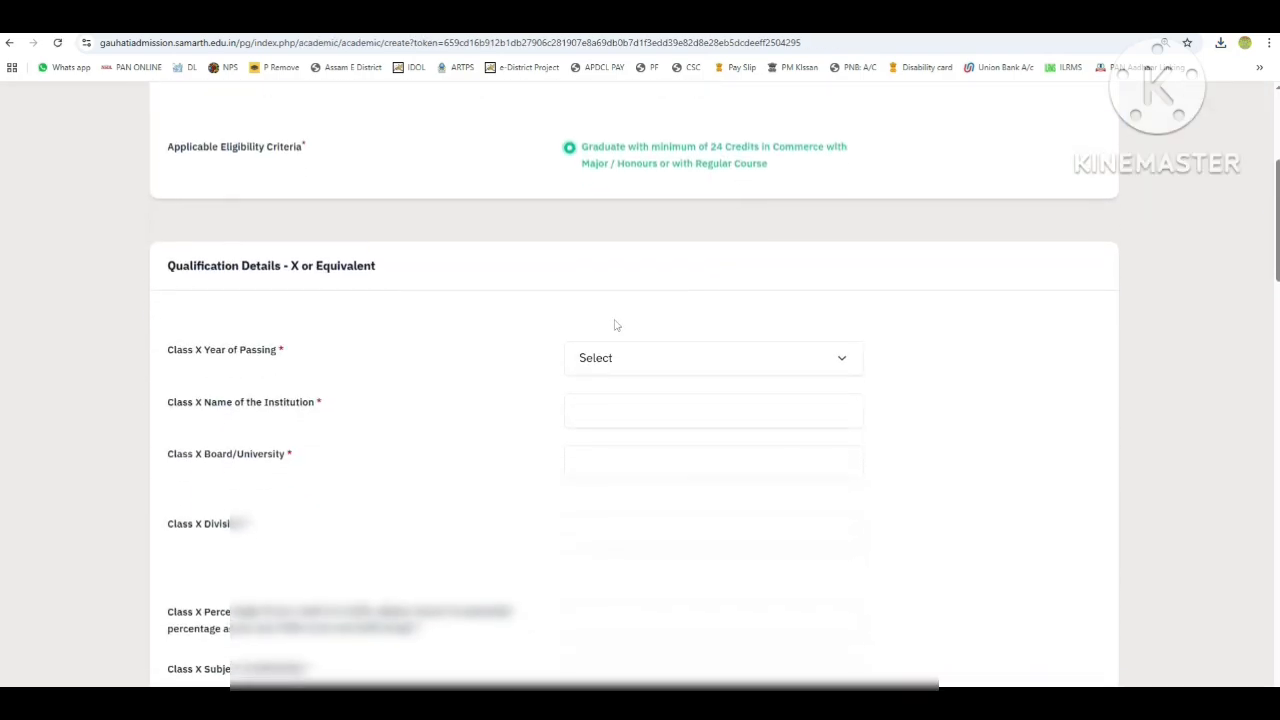
scroll(616, 325, down, 1)
click(608, 226)
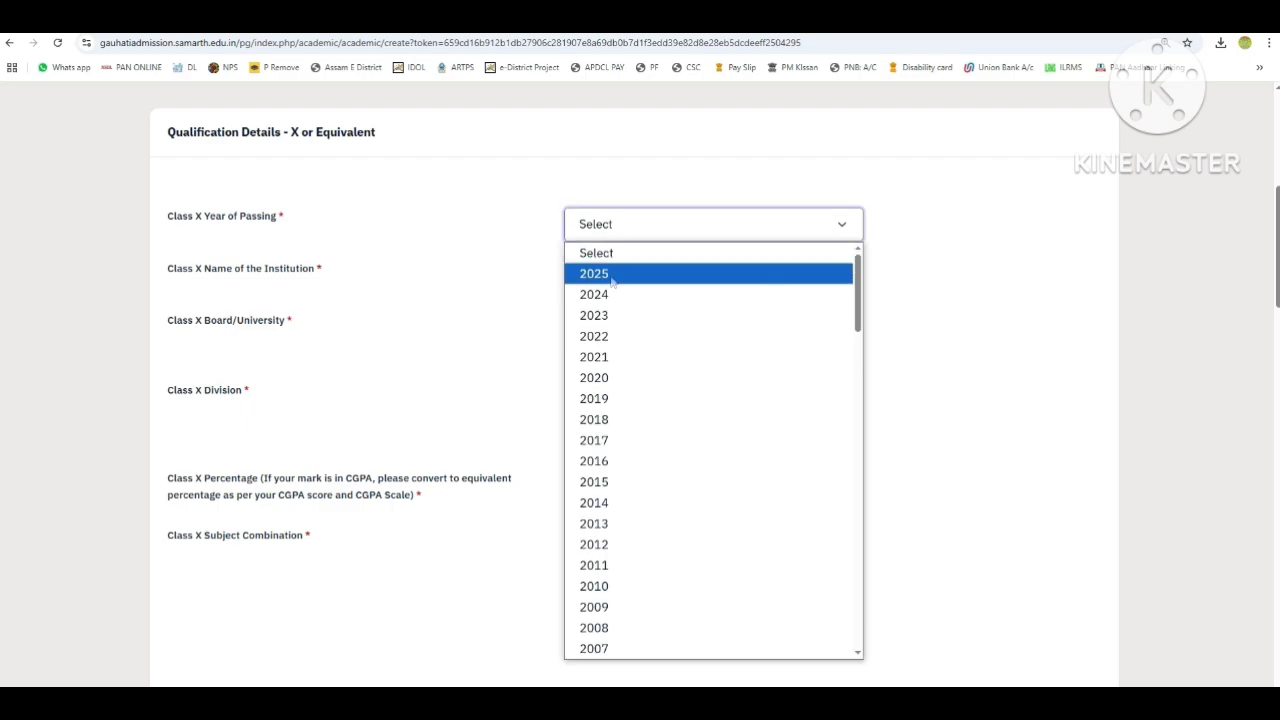
click(606, 336)
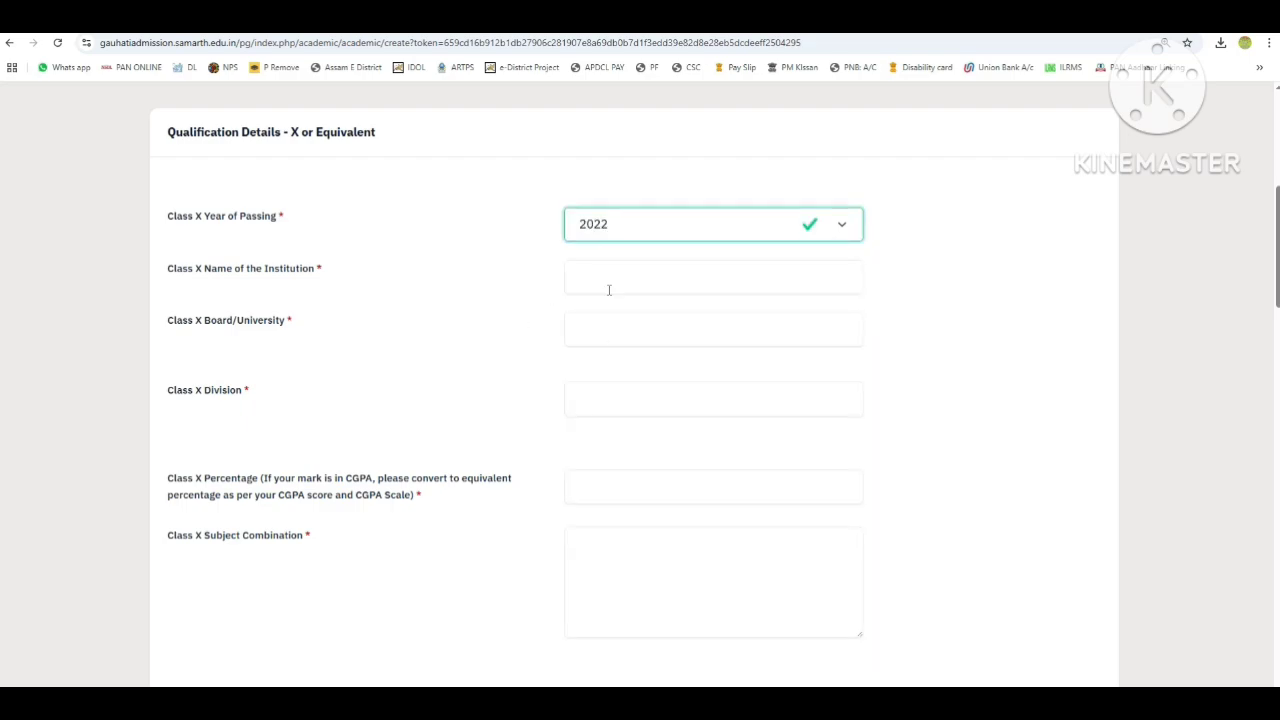
click(606, 289)
scroll(560, 289, down, 1)
click(580, 262)
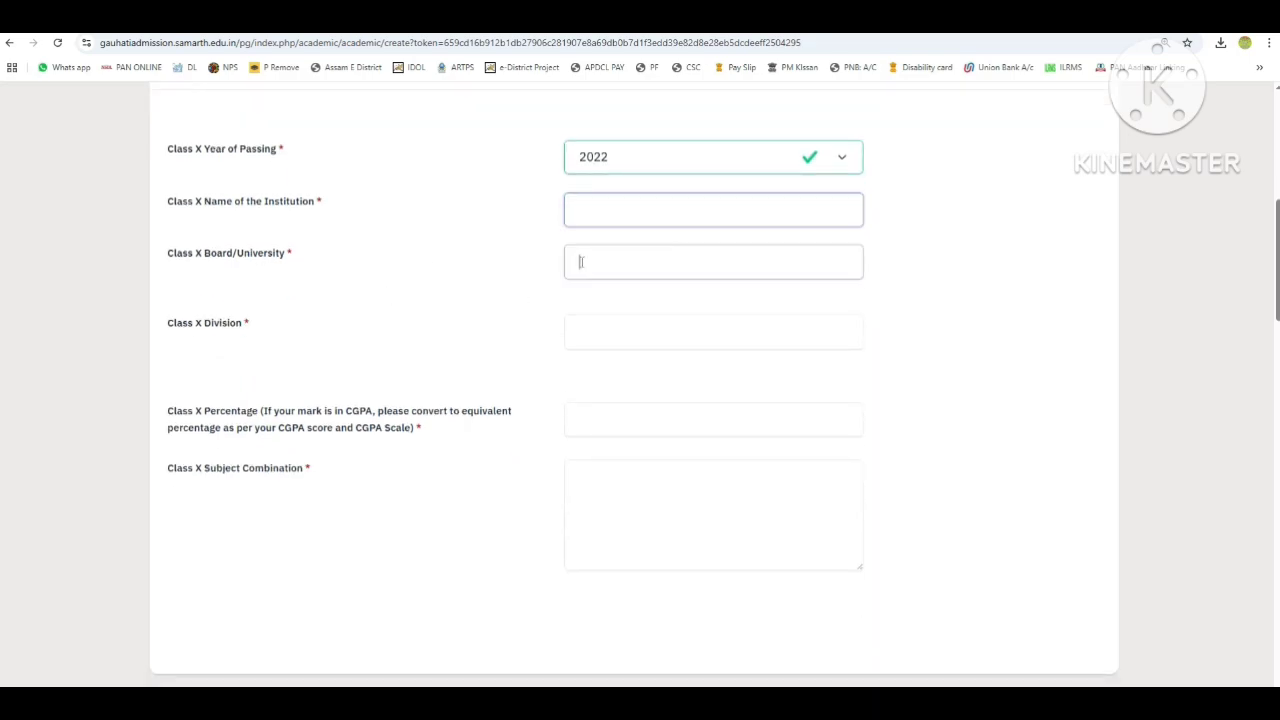
click(647, 340)
scroll(320, 380, down, 2)
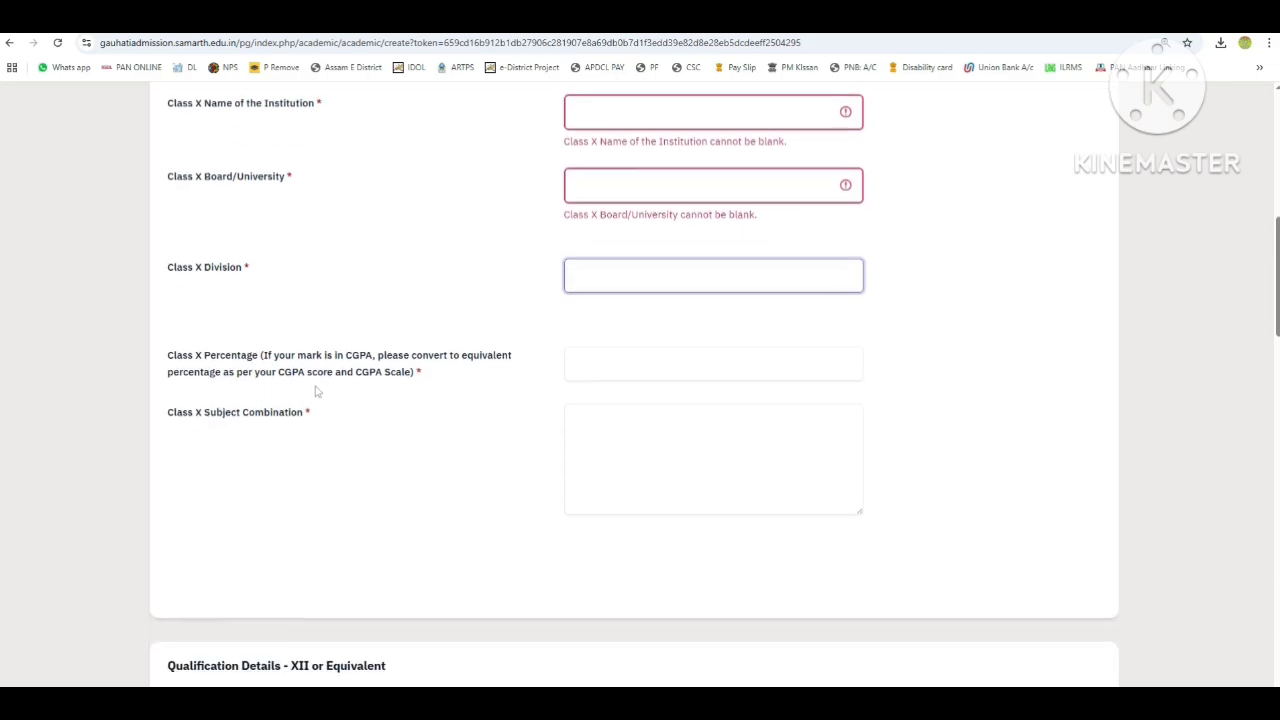
click(640, 330)
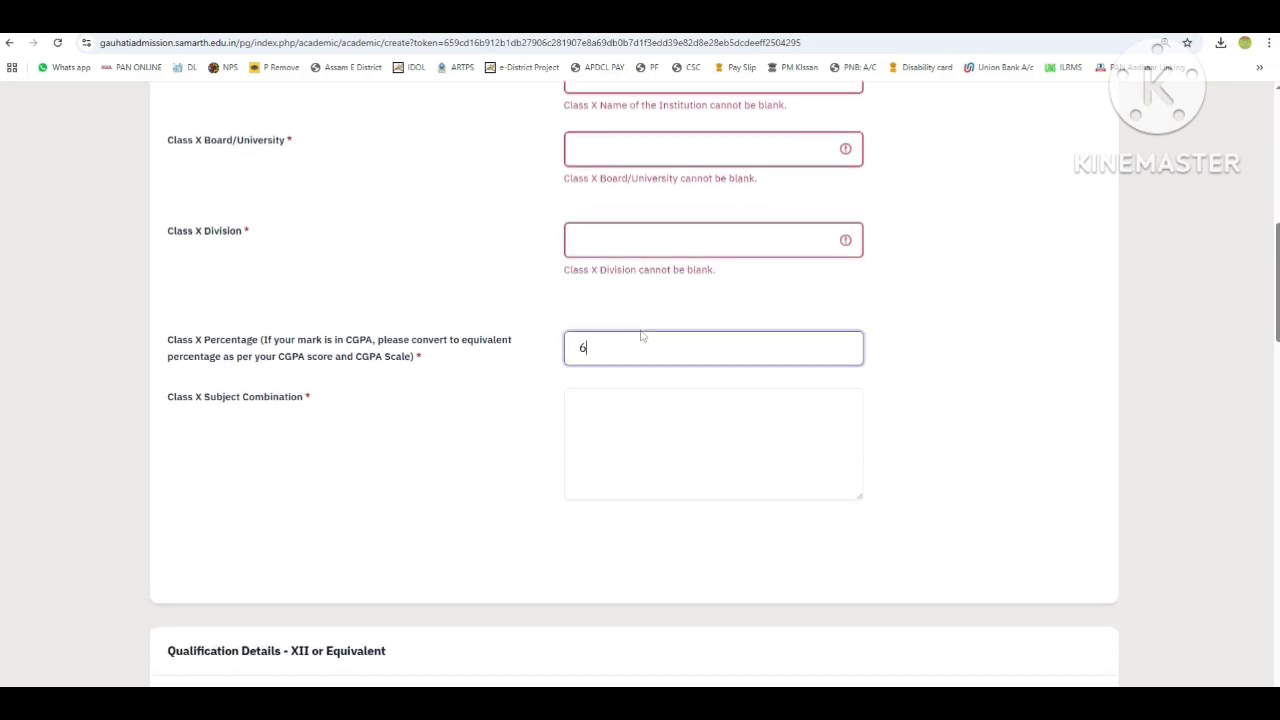
scroll(523, 354, down, 2)
click(708, 300)
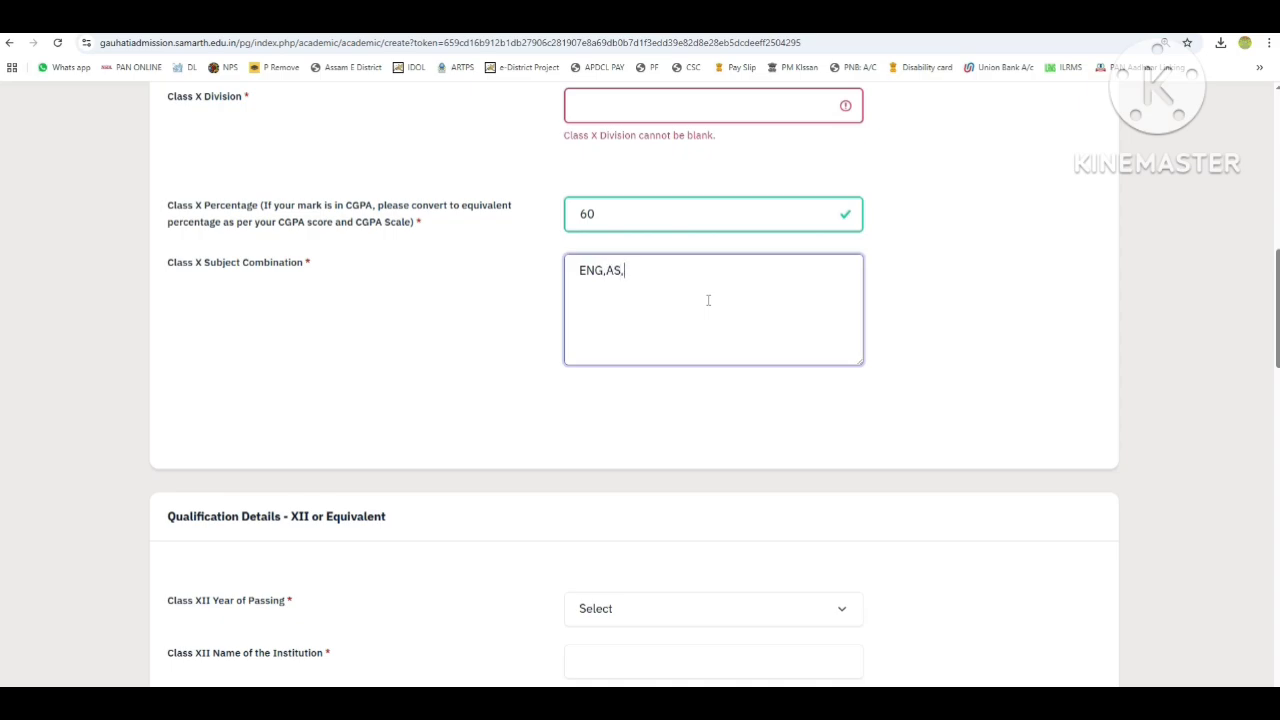
scroll(589, 357, down, 4)
Step: Fill in Class XII details: year 2024, institution, board, First division, percentage, subjects
click(620, 340)
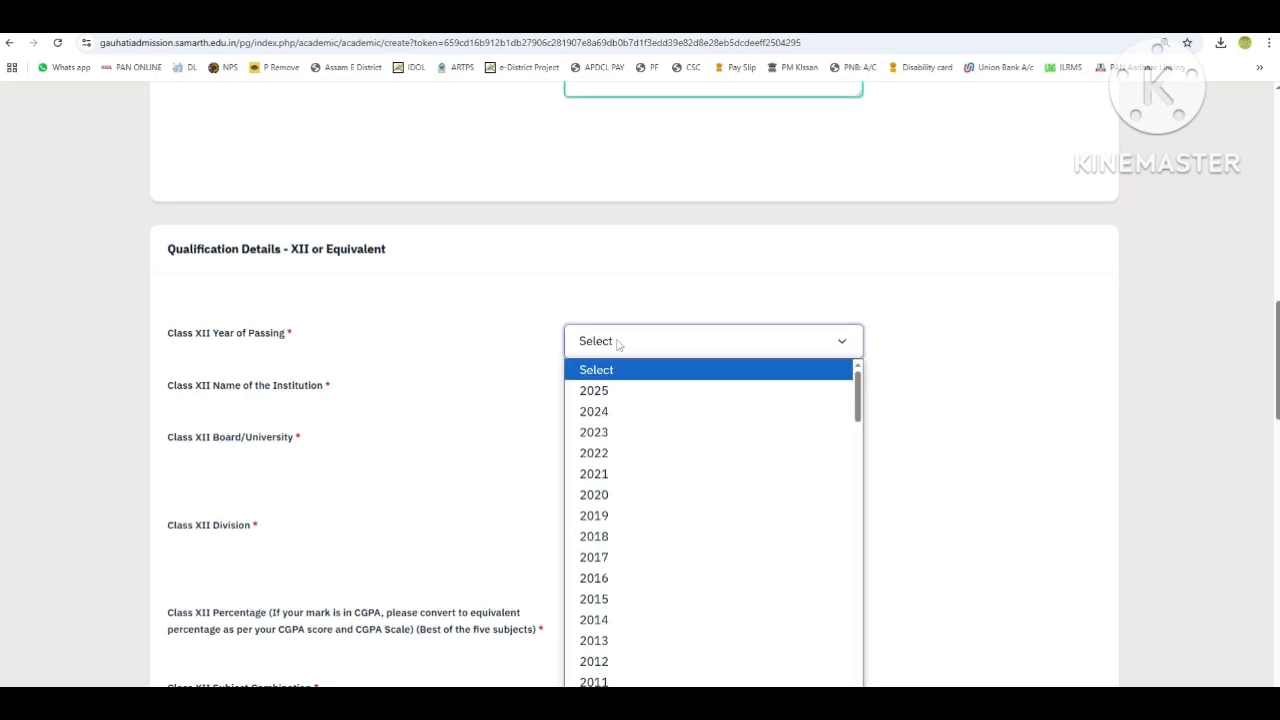
click(608, 411)
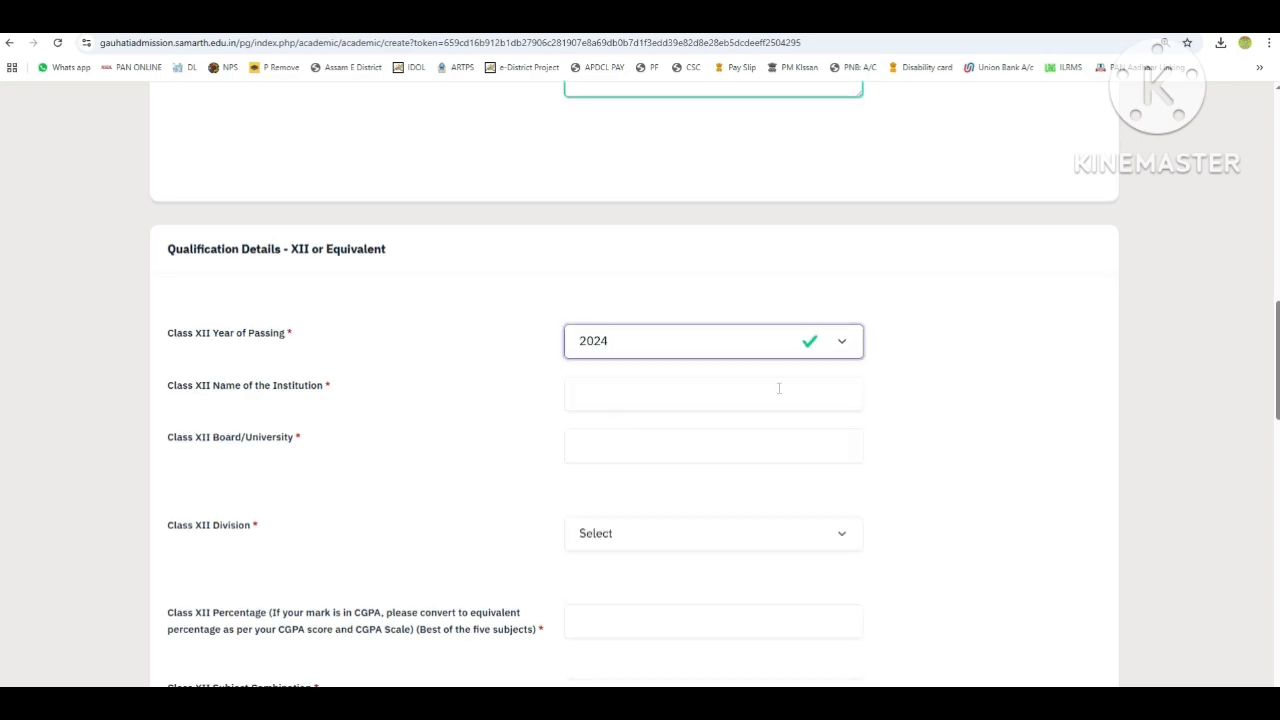
scroll(620, 330, down, 2)
click(597, 192)
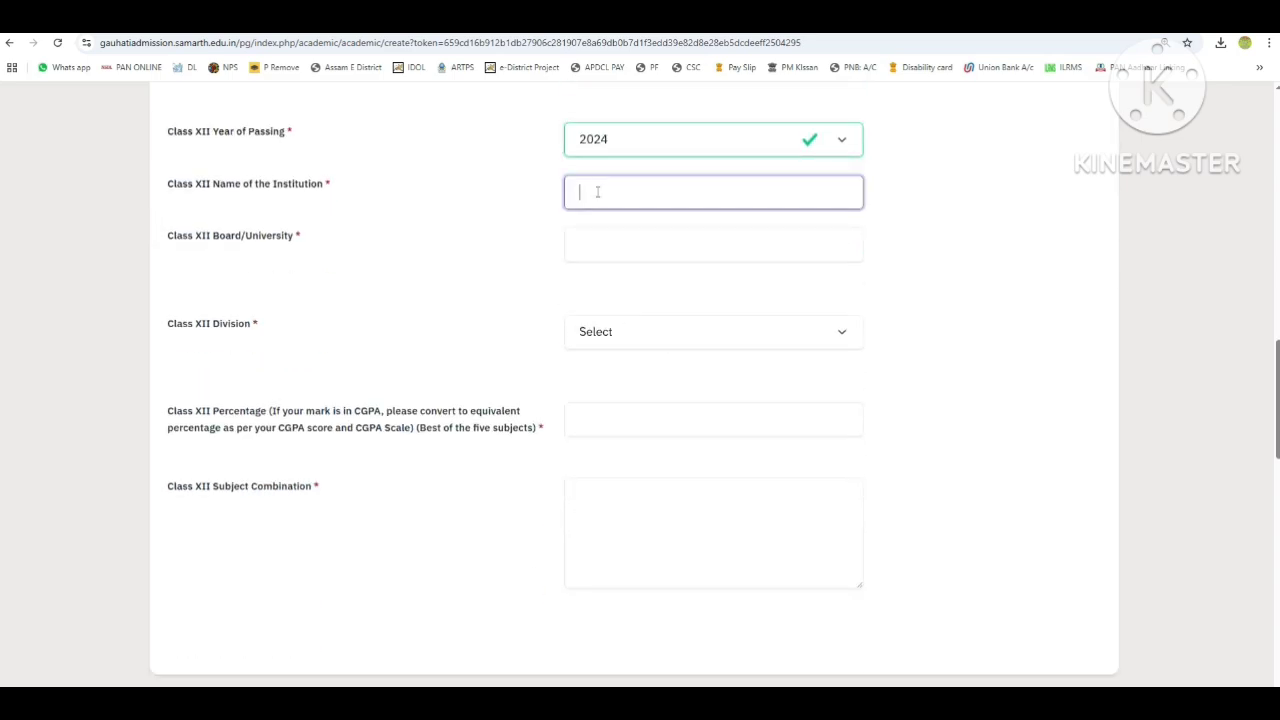
key(Tab)
click(625, 352)
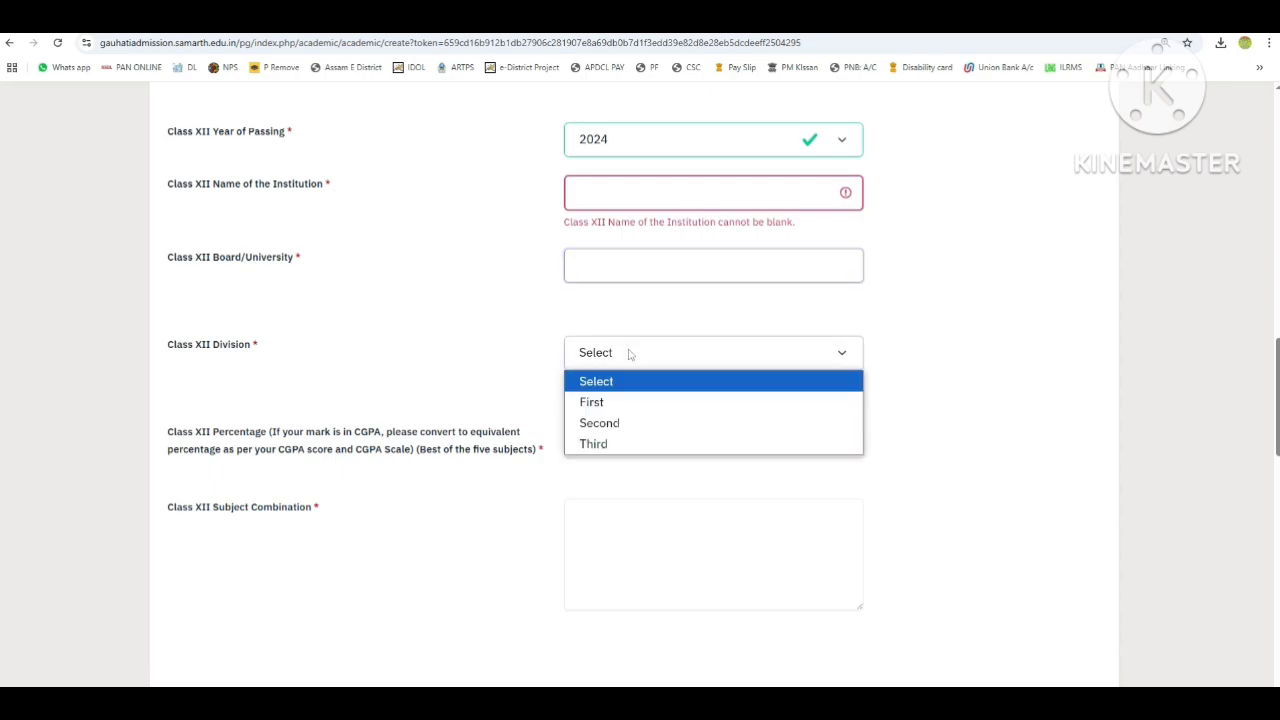
click(600, 423)
scroll(392, 363, down, 2)
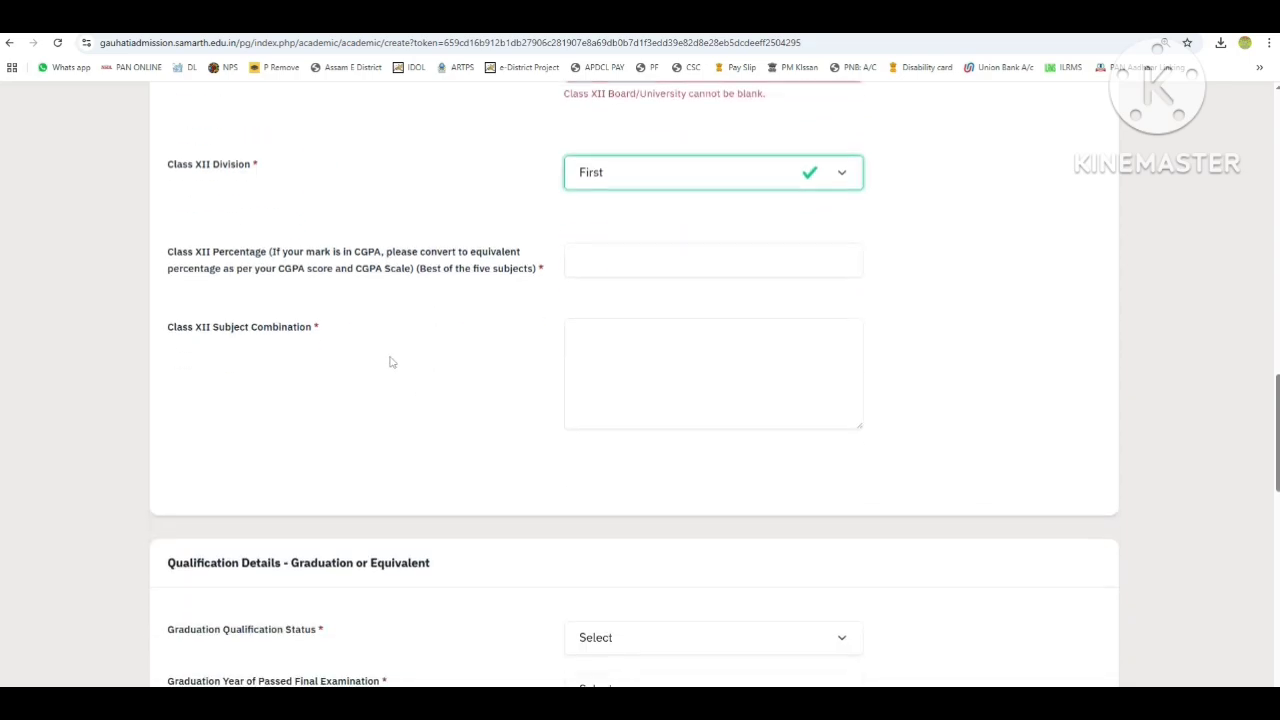
click(614, 263)
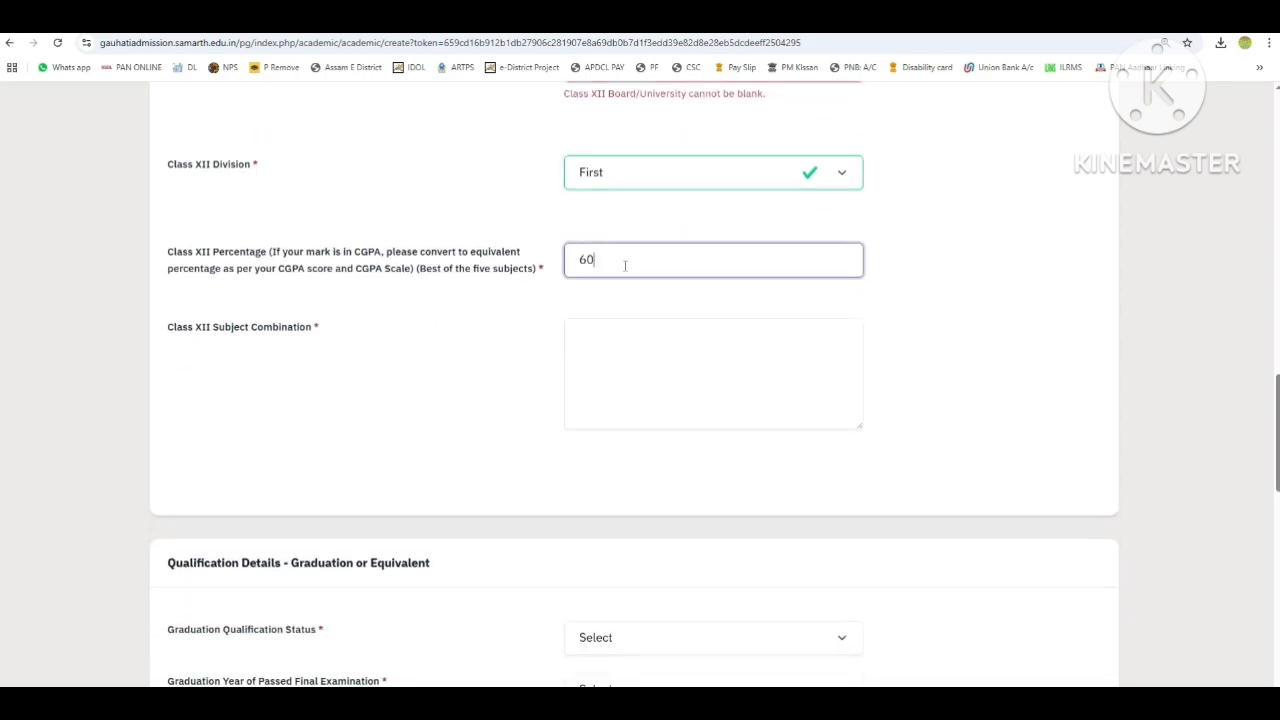
scroll(625, 265, down, 2)
click(634, 237)
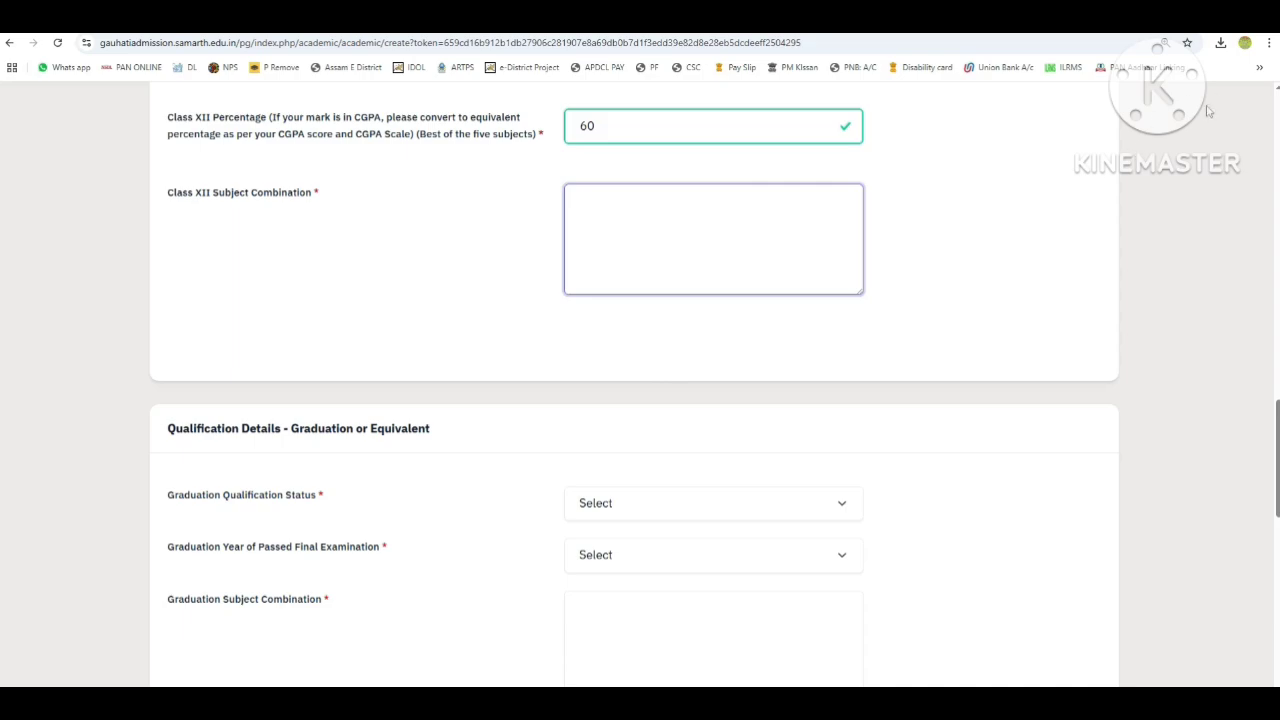
Step: Set graduation to Appeared/Appearing, final year 2025, enter subjects, and choose Yes for honours
scroll(656, 237, down, 2)
click(615, 258)
click(612, 325)
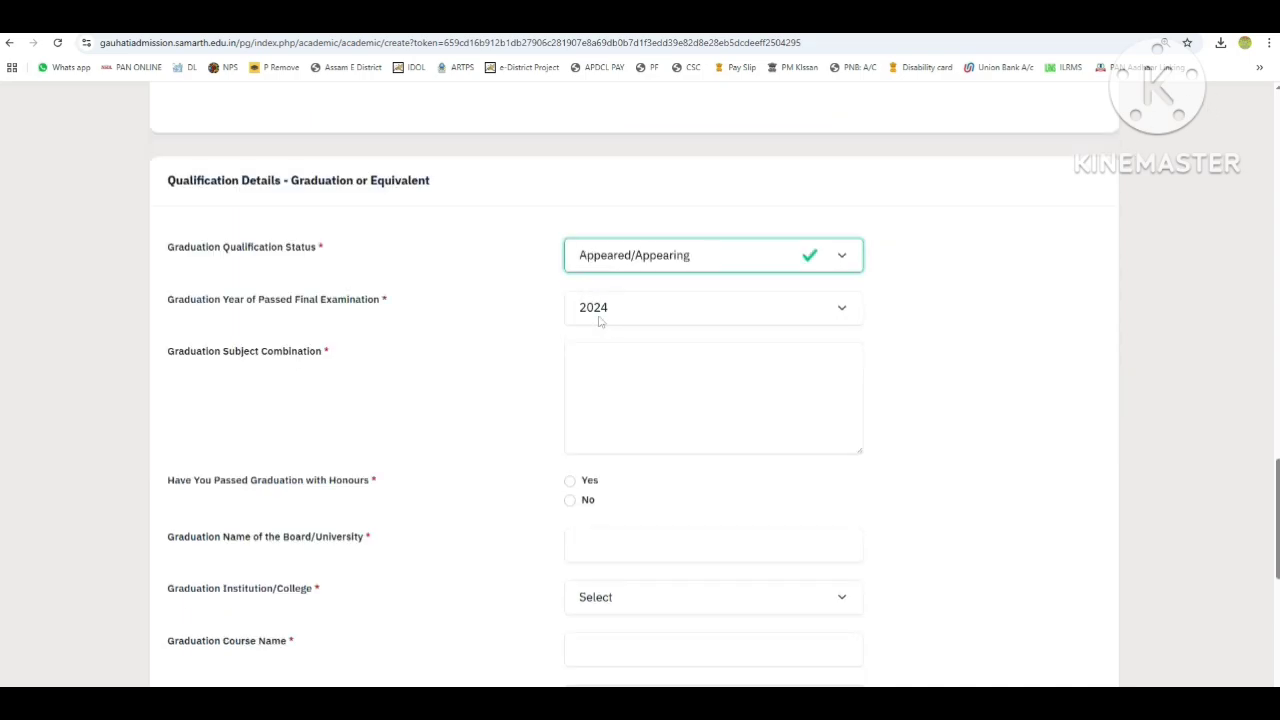
click(605, 310)
click(606, 362)
click(594, 366)
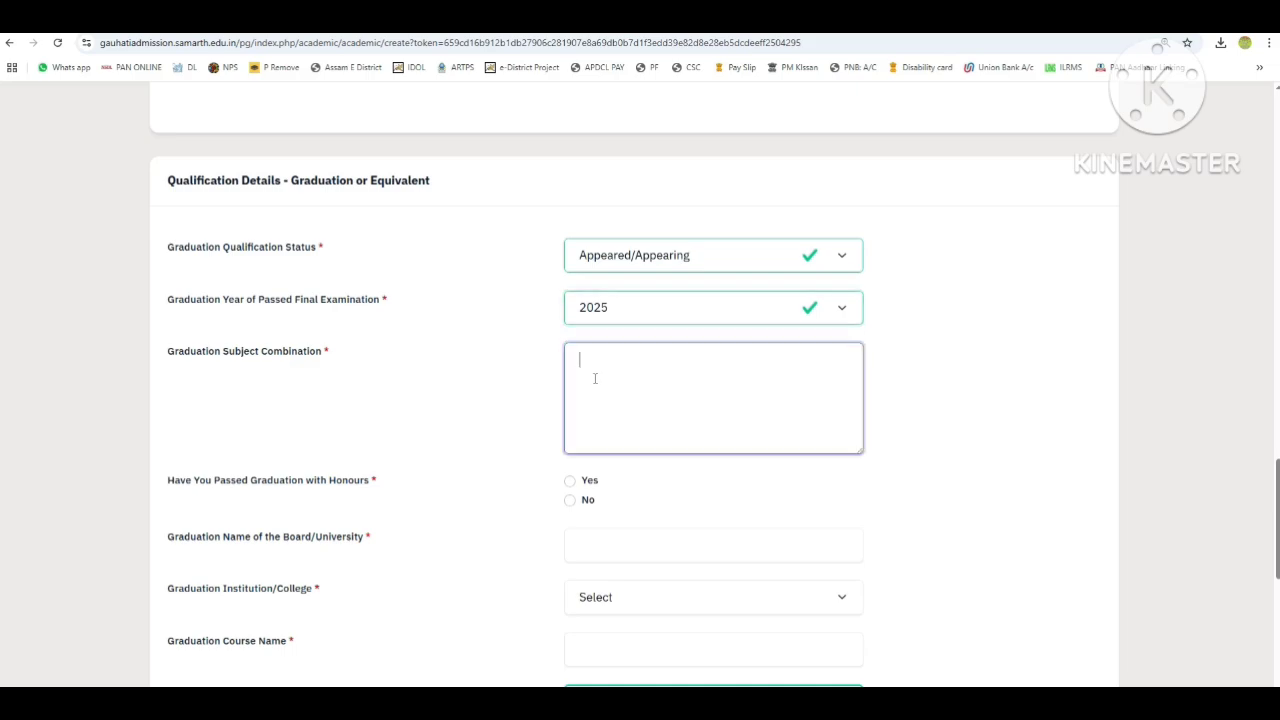
scroll(605, 369, down, 2)
scroll(563, 369, down, 1)
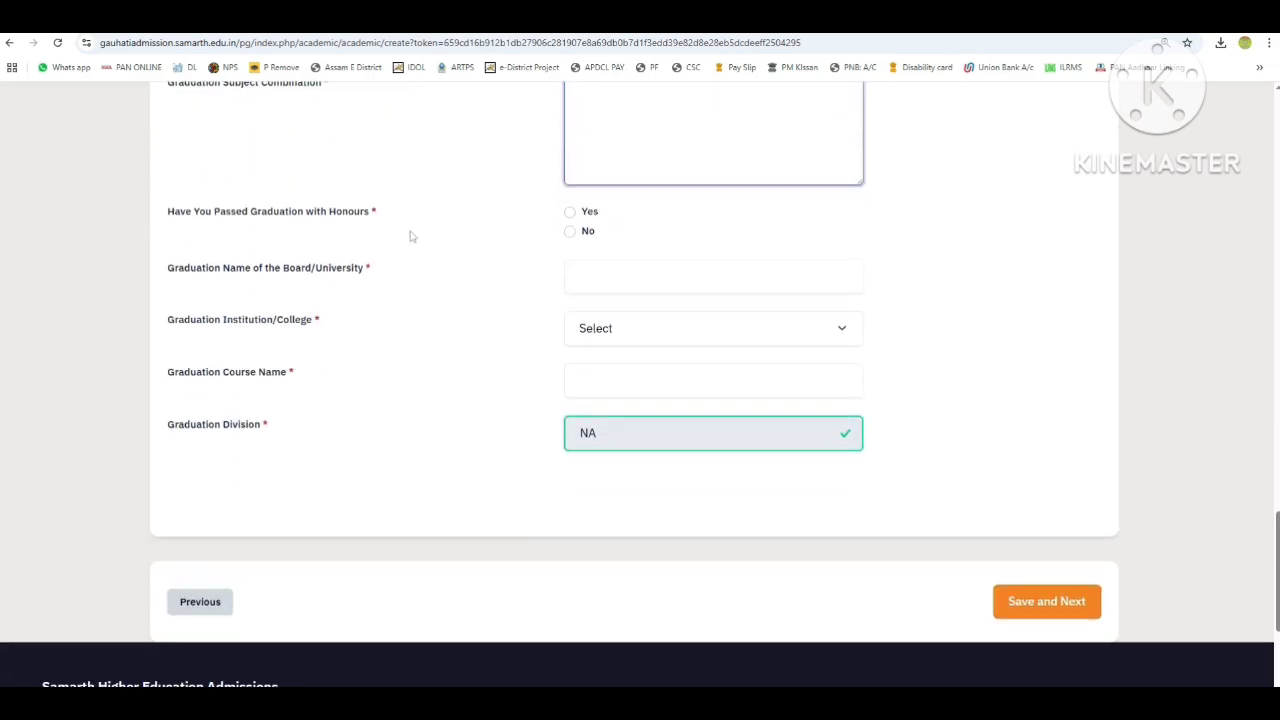
click(571, 212)
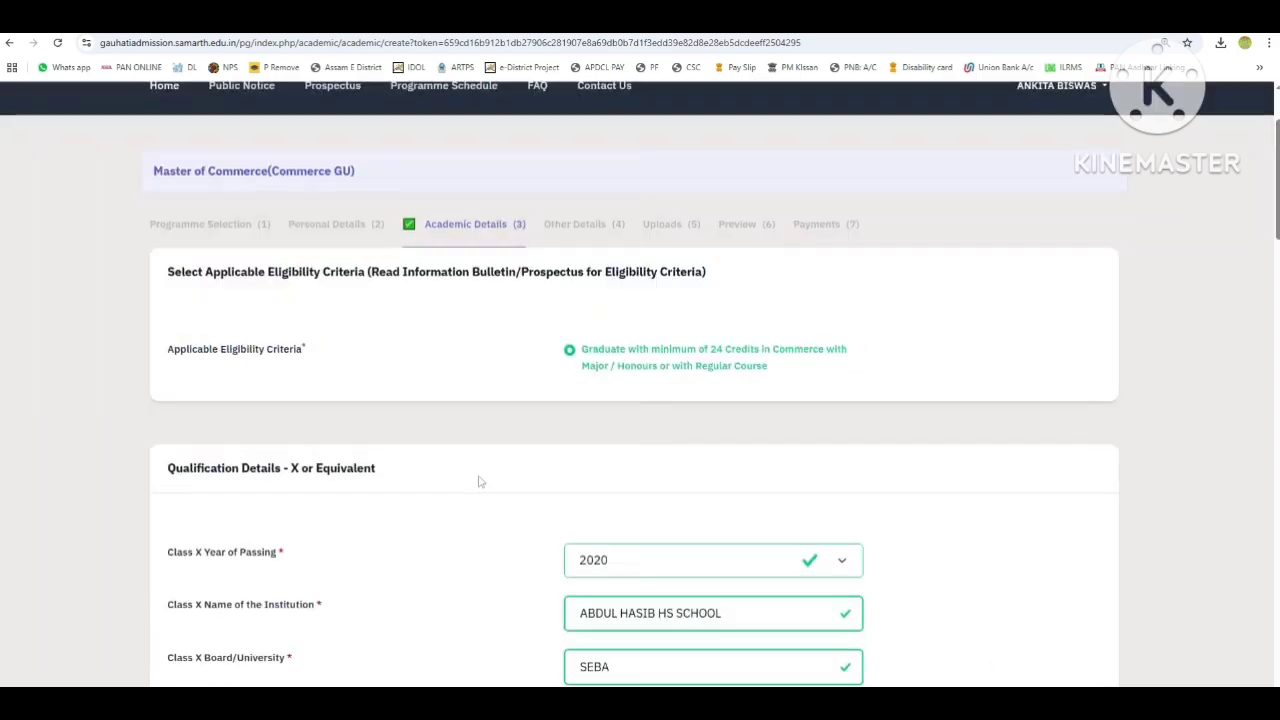
scroll(478, 481, down, 2)
scroll(478, 481, down, 1)
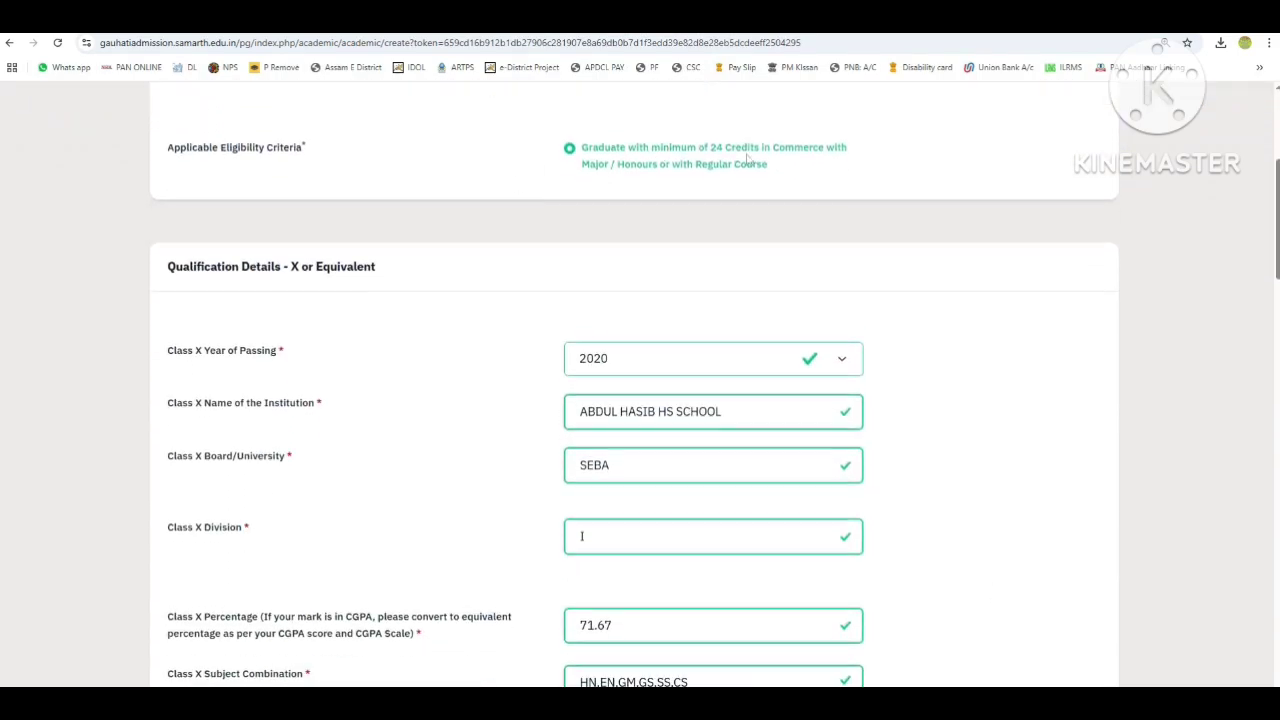
Step: Review the Class X details, keeping year of passing 2020 and checking institution and board
scroll(571, 263, down, 2)
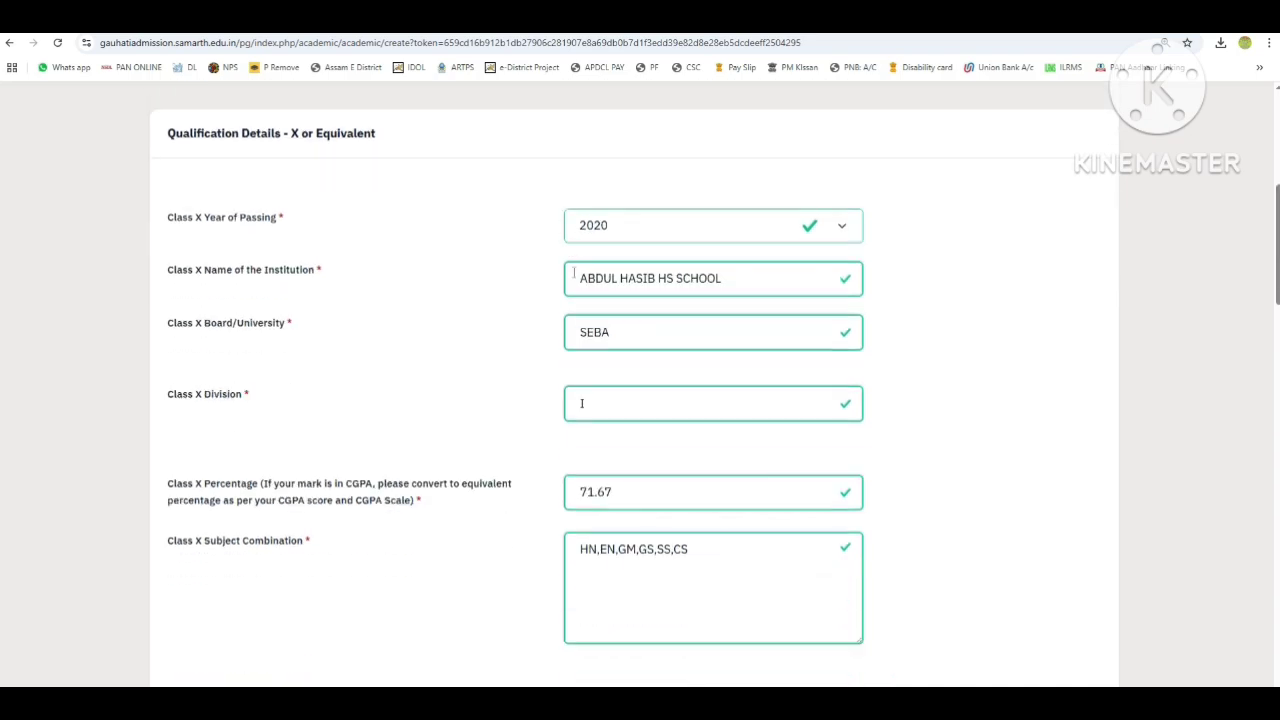
click(638, 236)
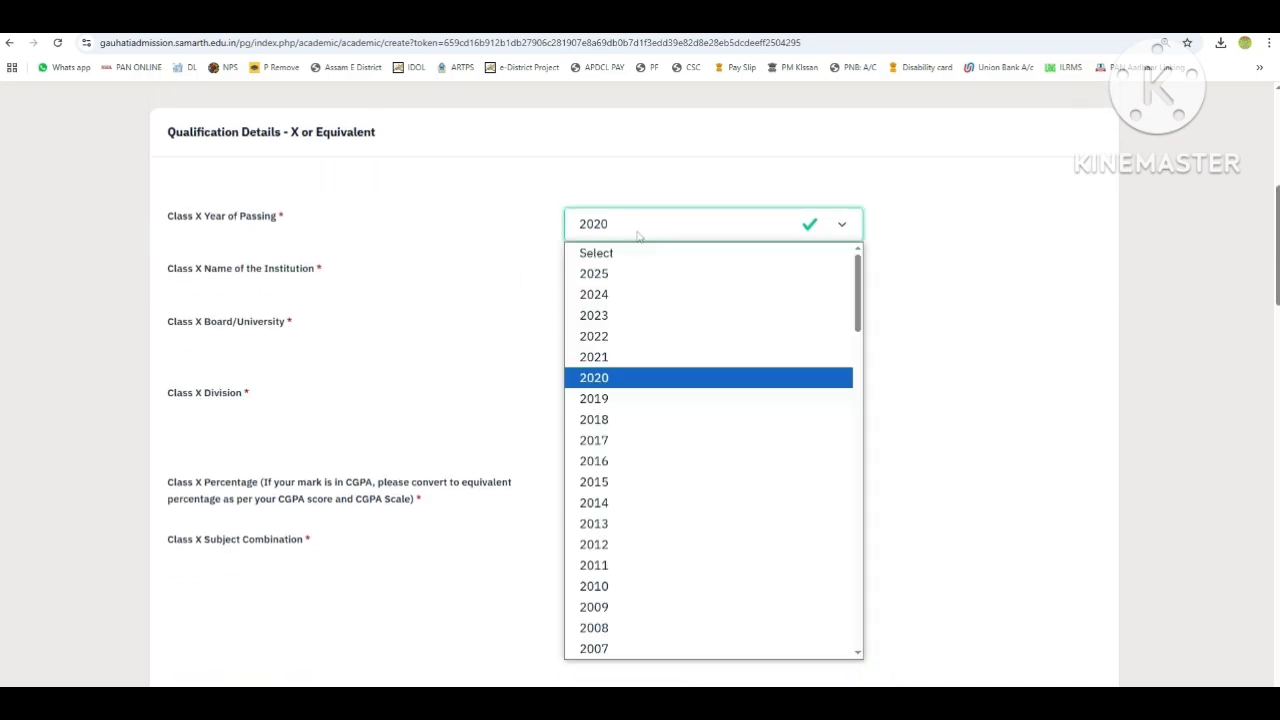
click(640, 237)
click(623, 268)
scroll(583, 333, down, 1)
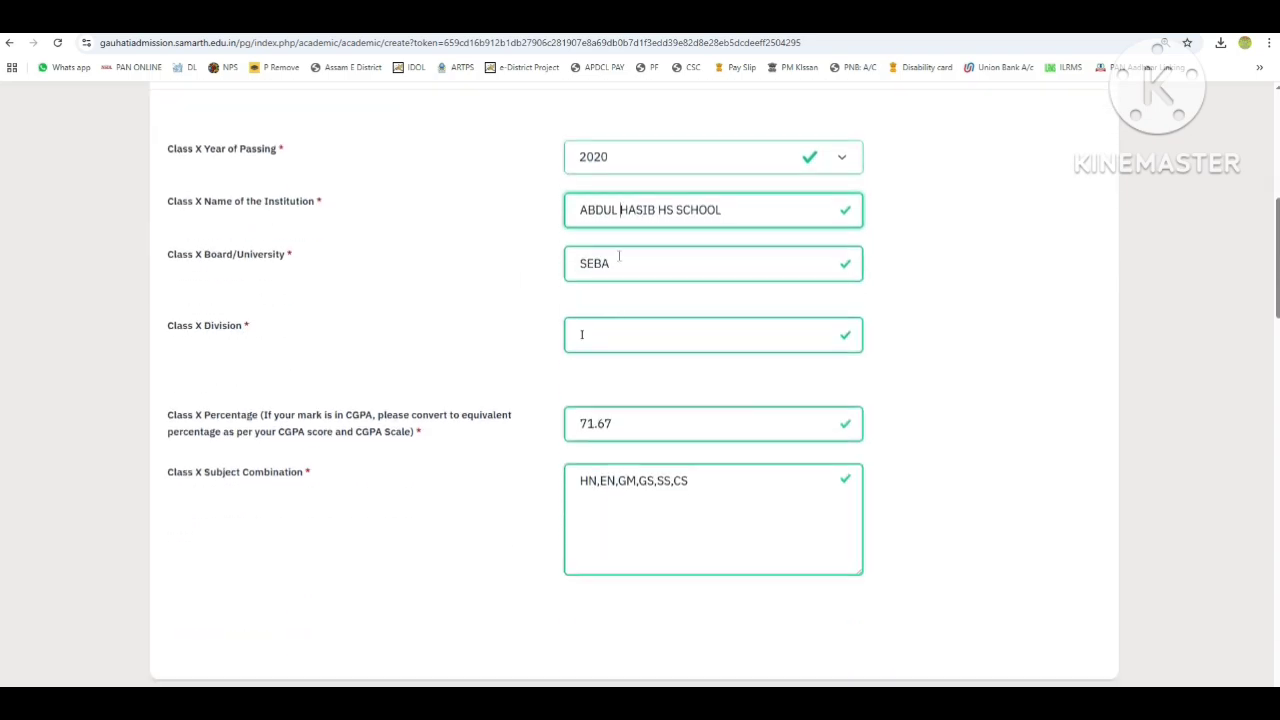
click(620, 330)
scroll(575, 278, down, 1)
scroll(575, 278, down, 5)
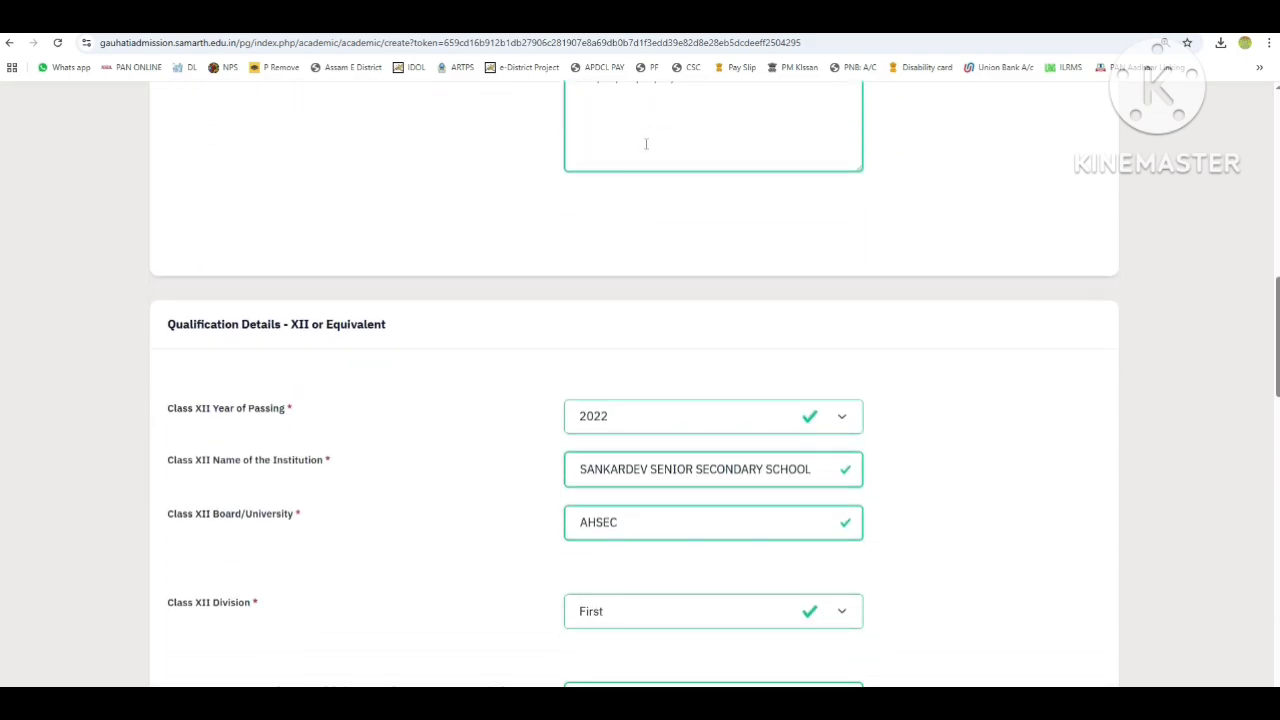
scroll(691, 184, up, 1)
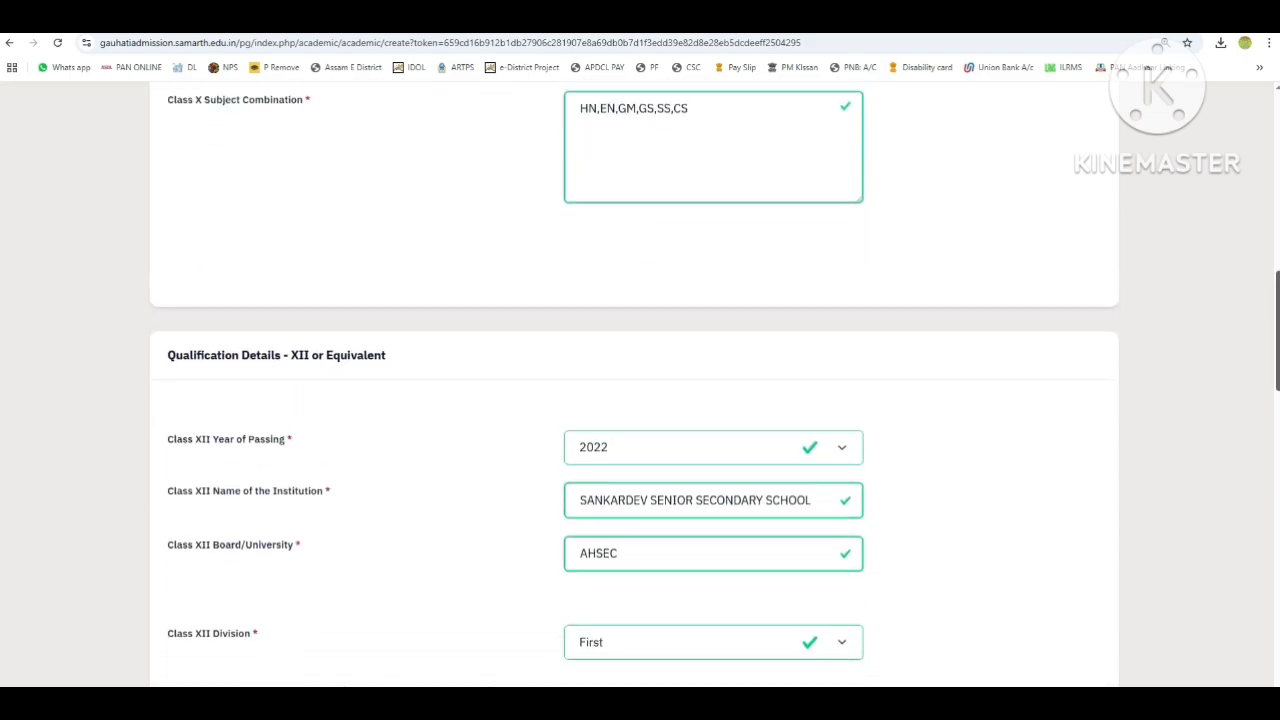
scroll(557, 294, down, 3)
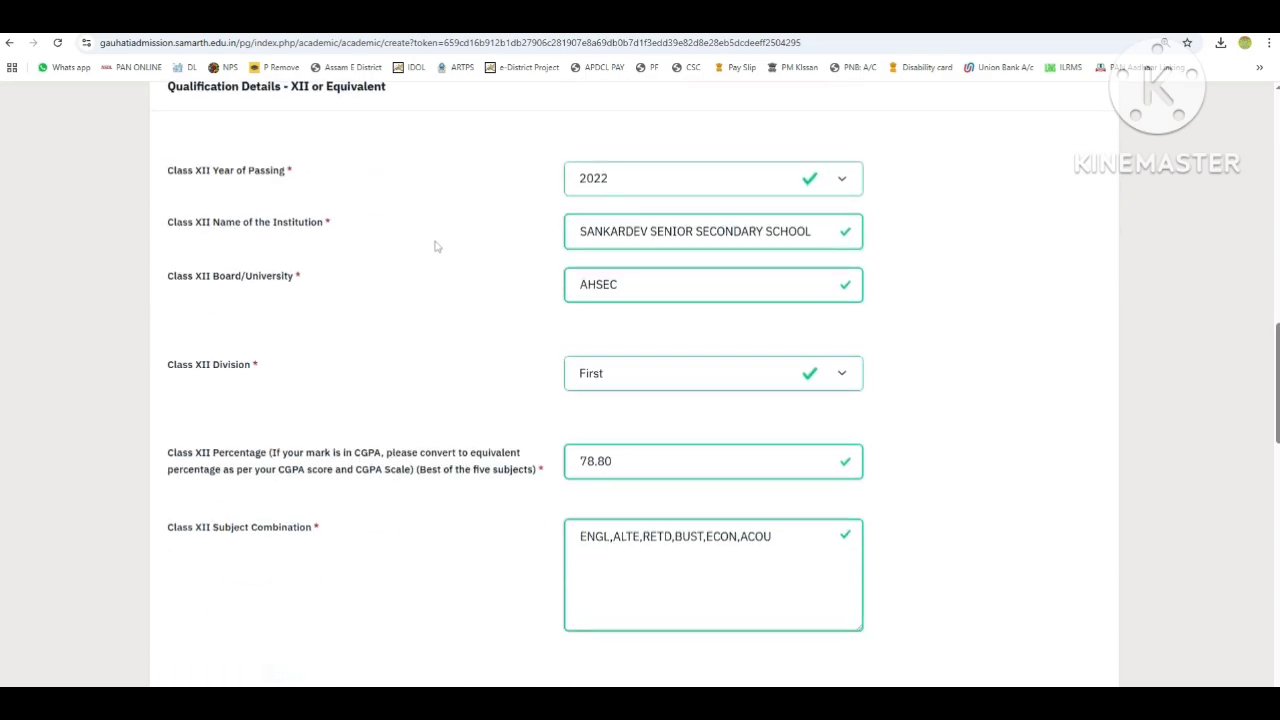
Step: Check the Class XII institution name and subject combination entries
click(618, 240)
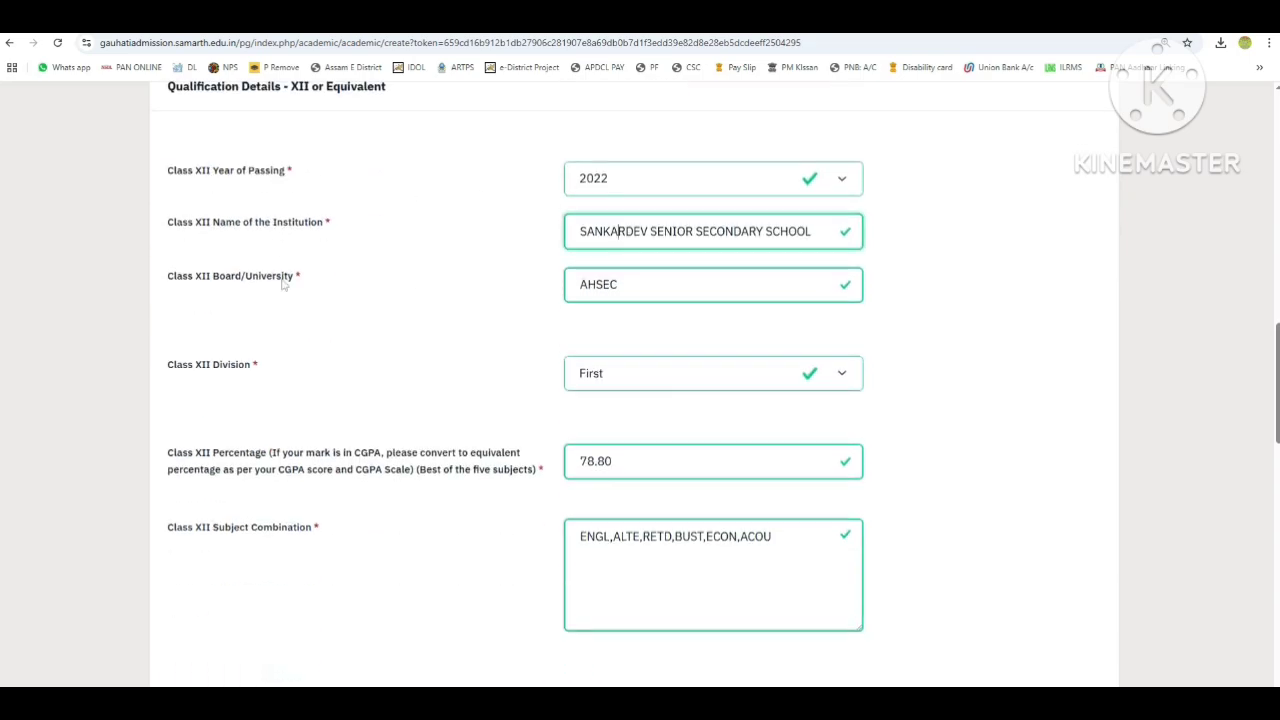
scroll(285, 262, down, 1)
scroll(311, 271, down, 1)
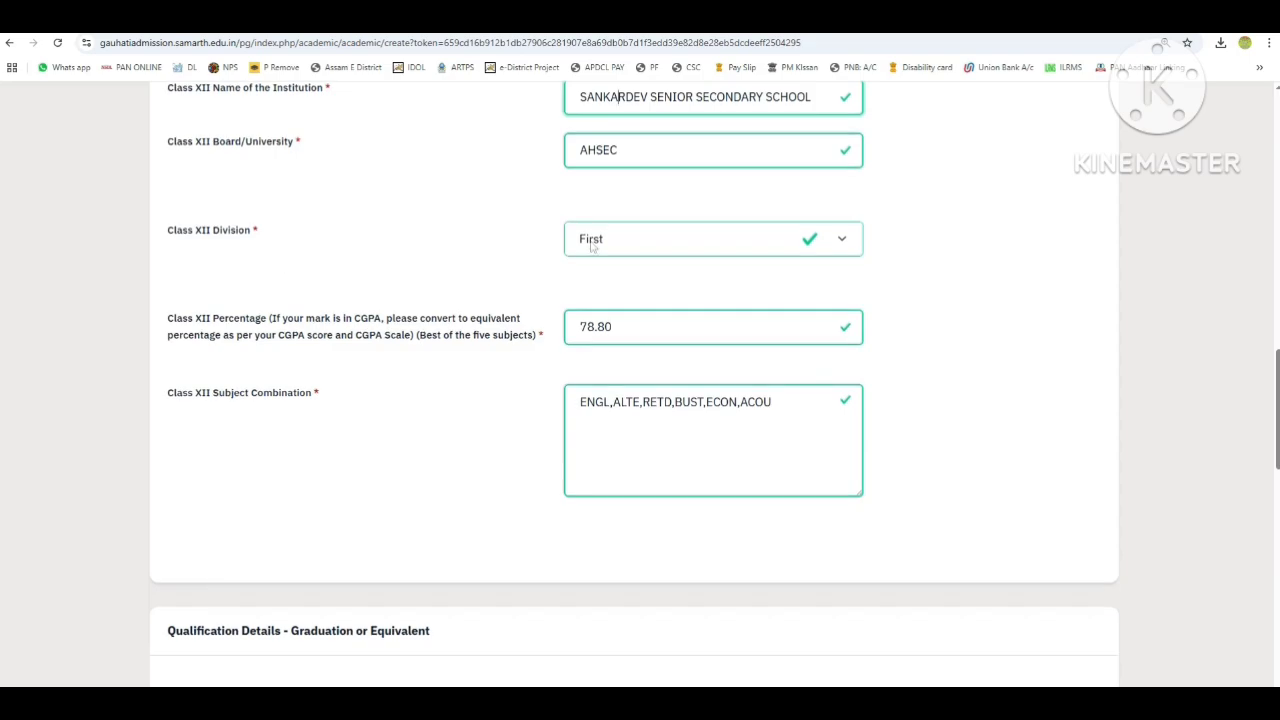
scroll(528, 329, down, 5)
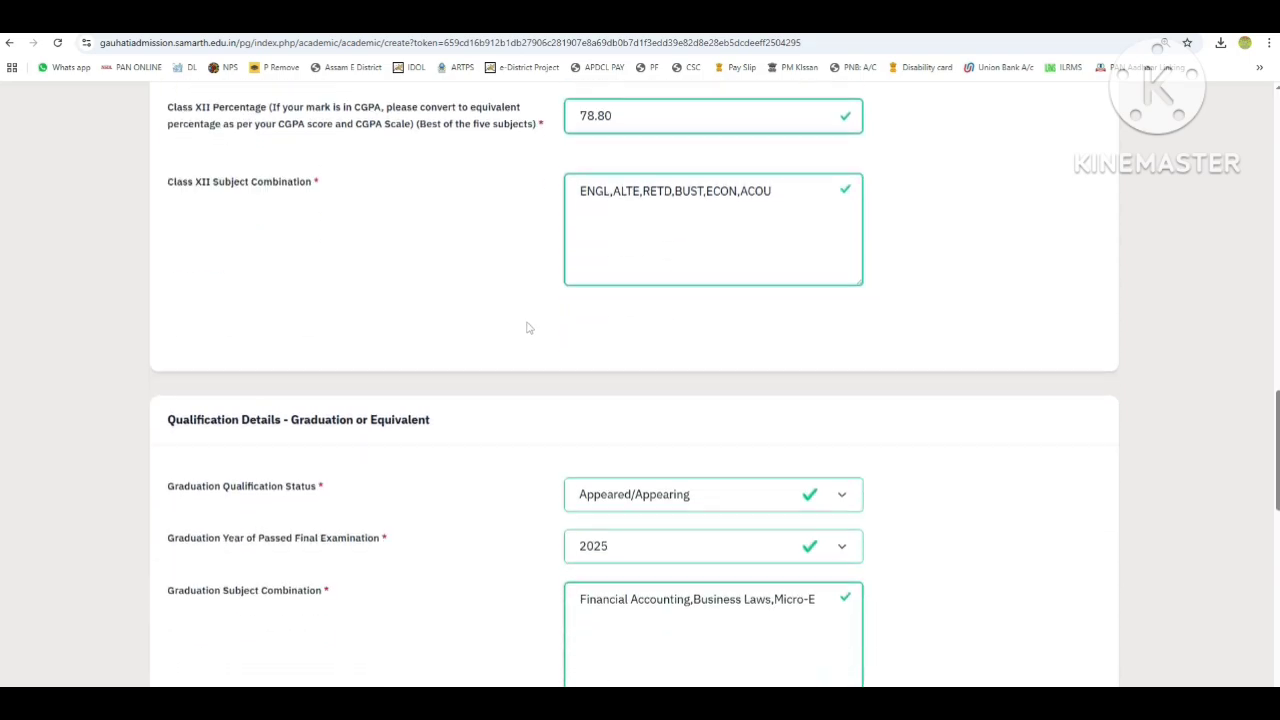
scroll(593, 270, up, 1)
click(667, 153)
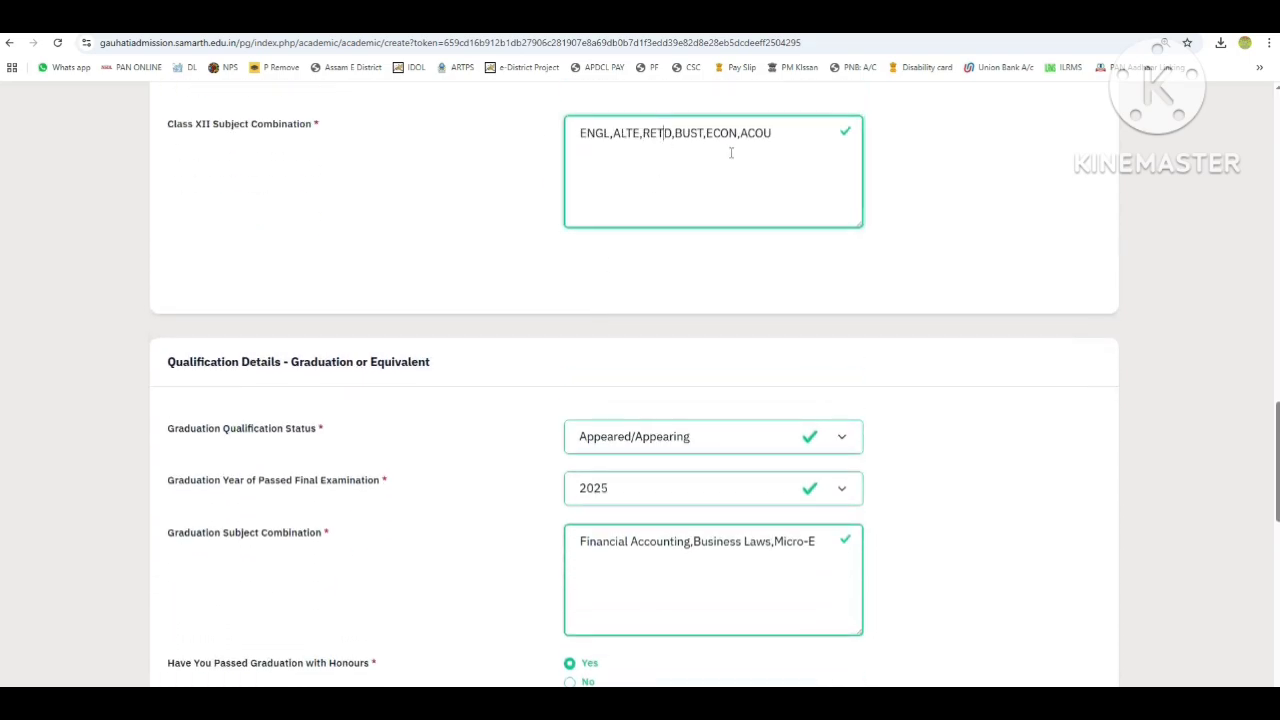
scroll(508, 323, down, 1)
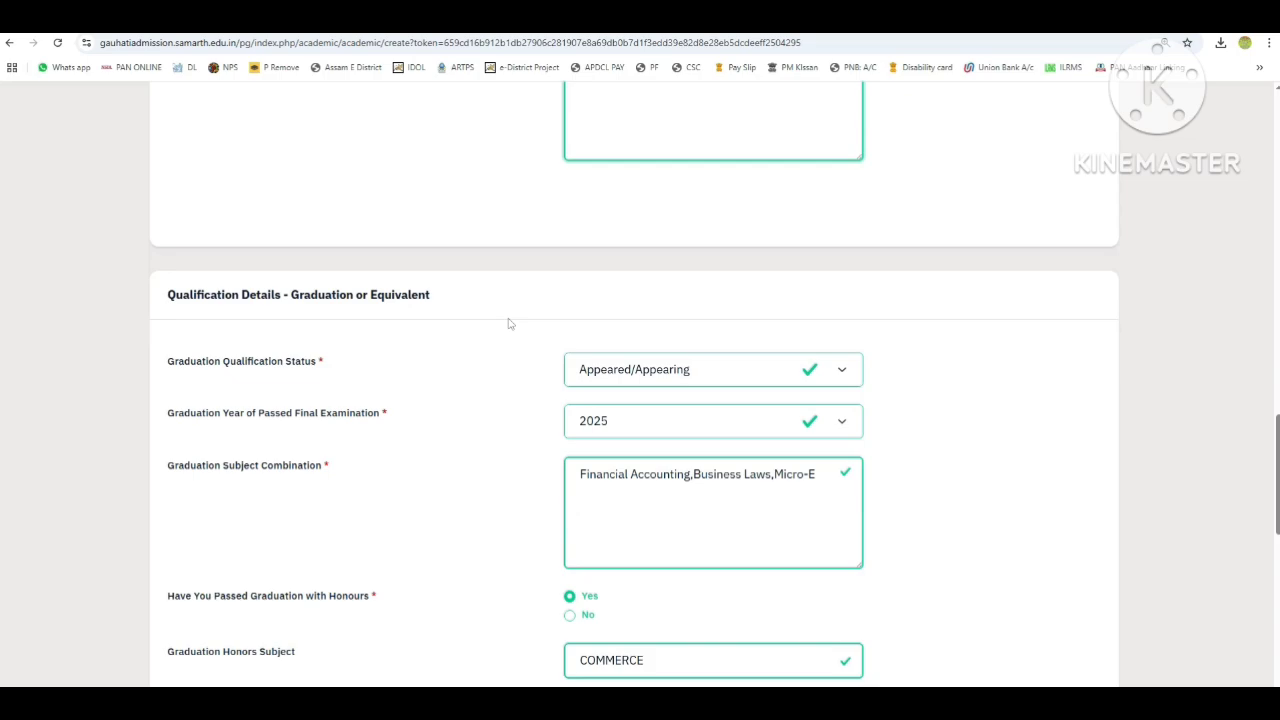
scroll(508, 323, down, 1)
Step: Confirm graduation status Appeared/Appearing and year 2025, and check the BCOM HONOURS subject combination
click(618, 308)
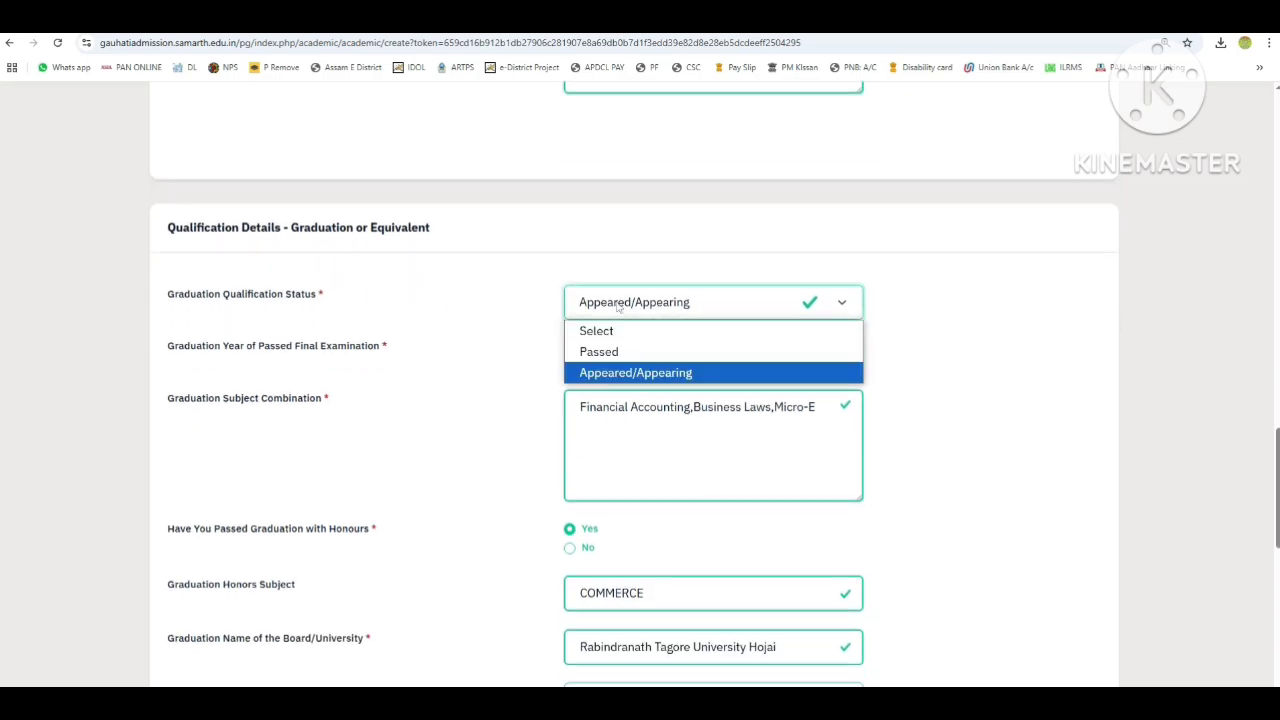
click(618, 308)
click(640, 305)
click(605, 320)
scroll(491, 340, down, 1)
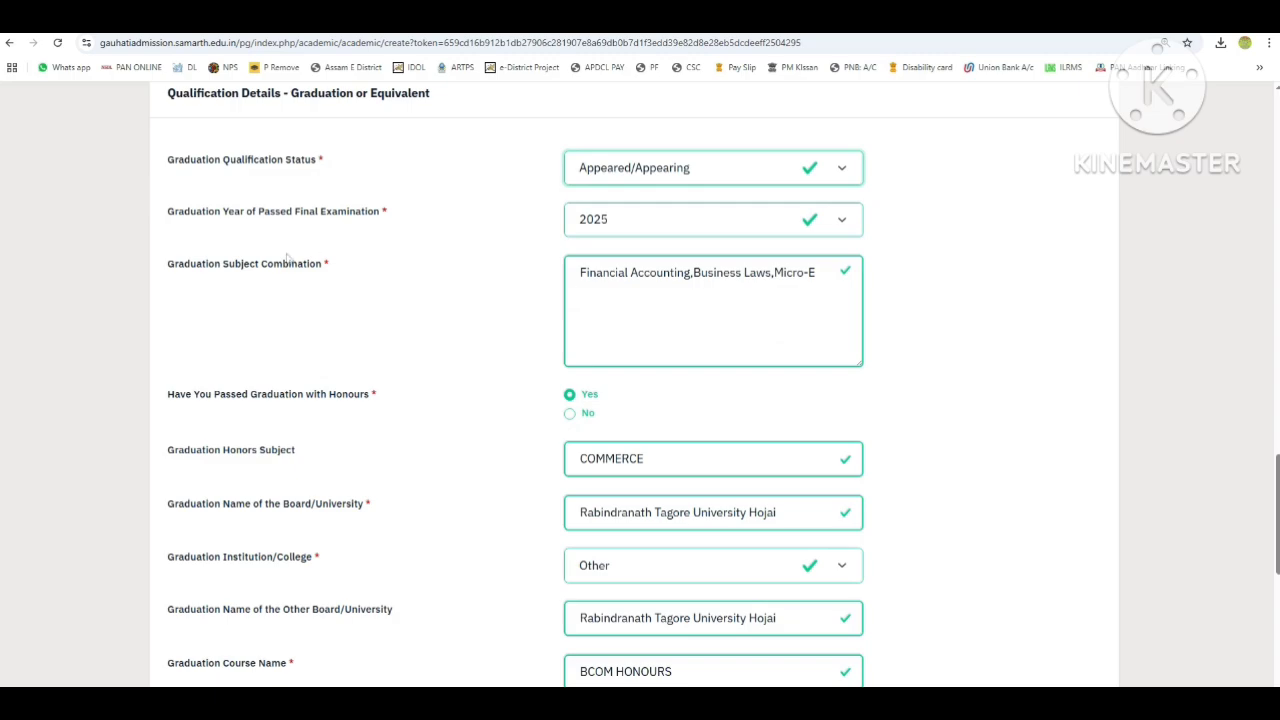
click(593, 222)
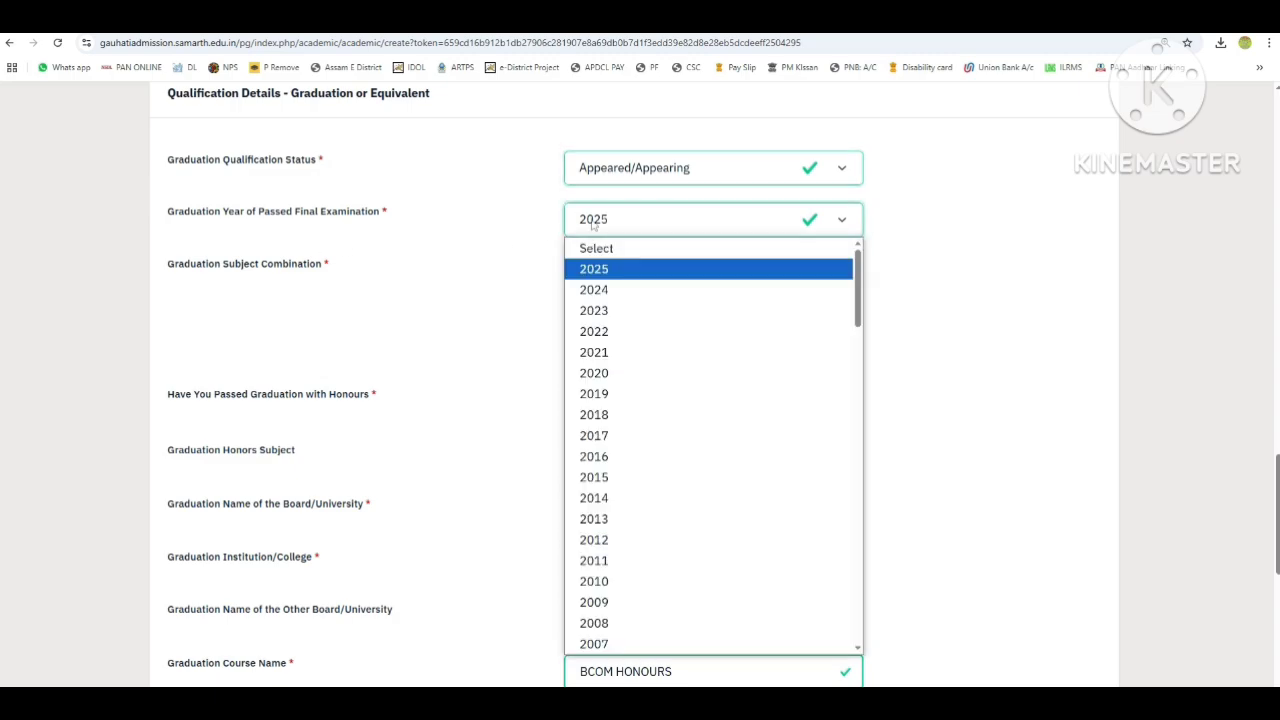
click(598, 268)
scroll(634, 294, down, 1)
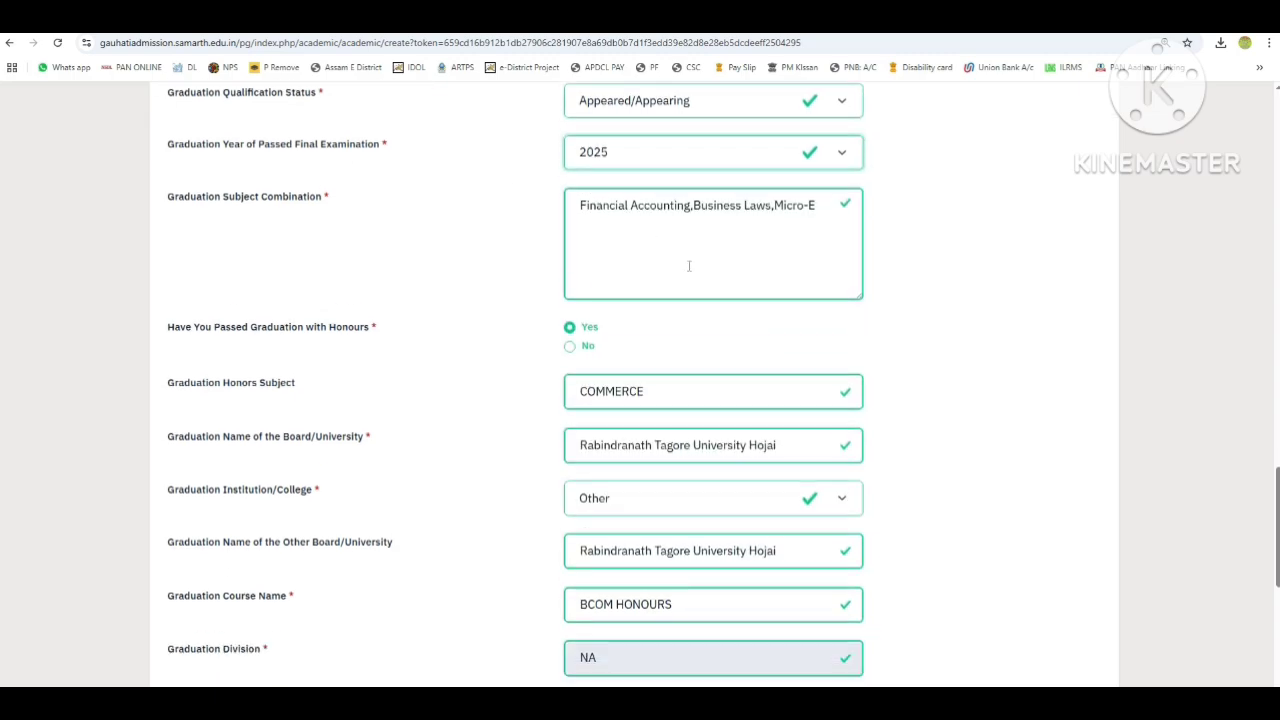
click(705, 249)
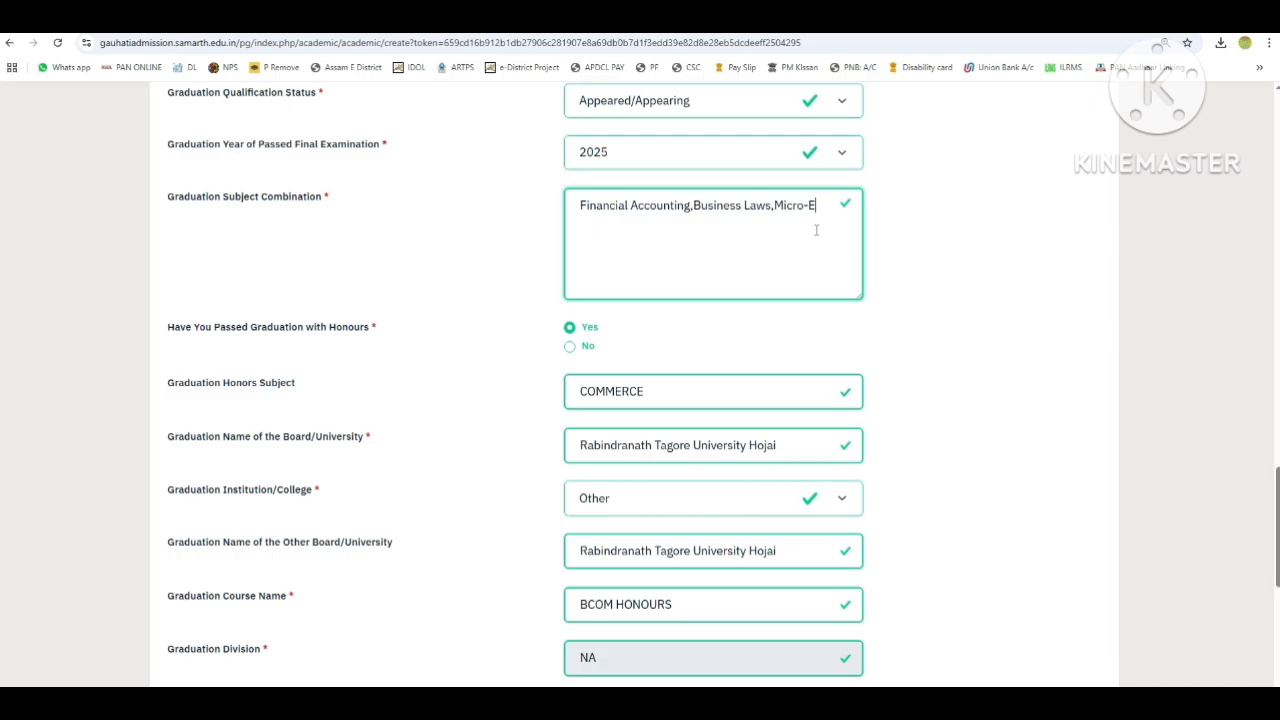
scroll(610, 290, down, 2)
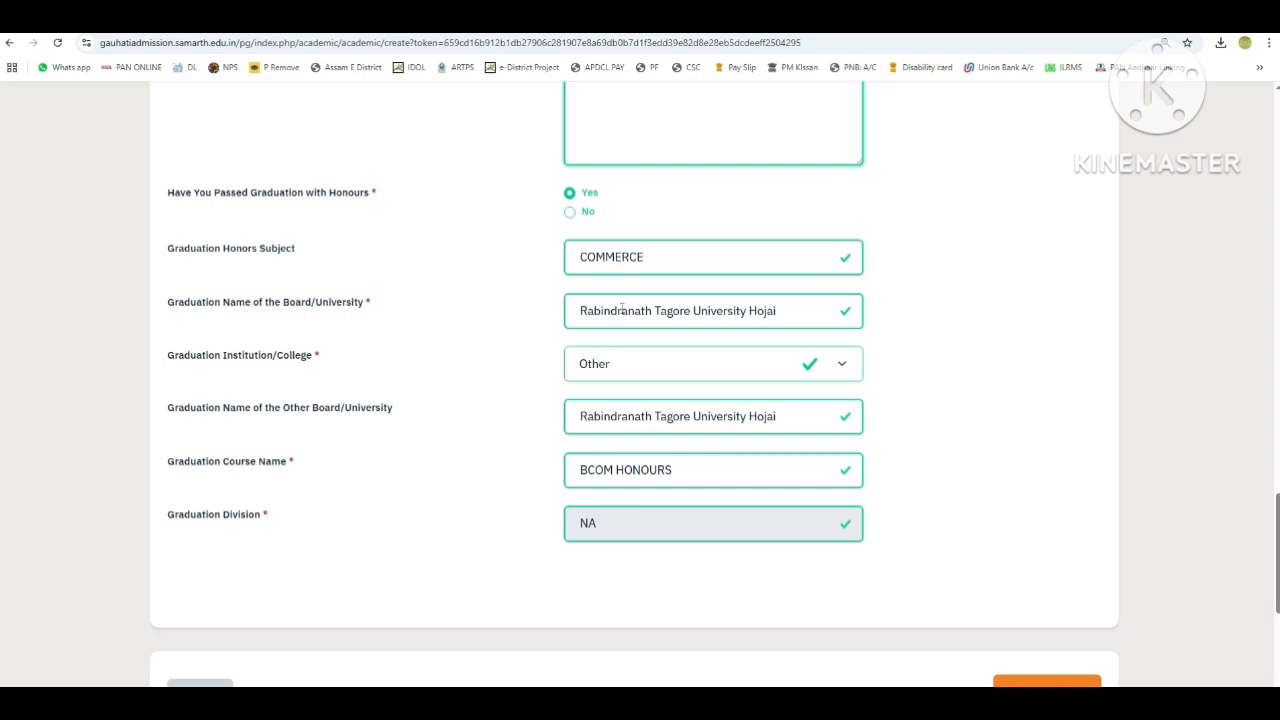
scroll(574, 338, down, 1)
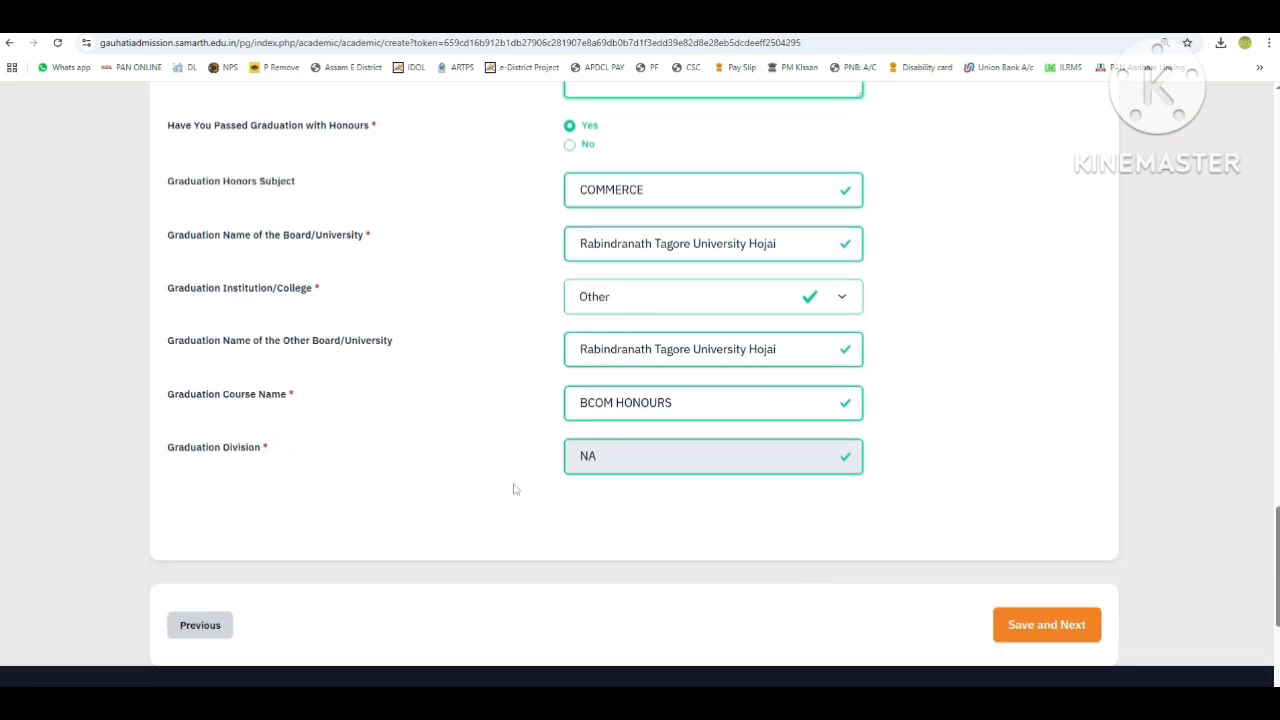
Step: Save the academic details and review the saved academic summary
click(1040, 624)
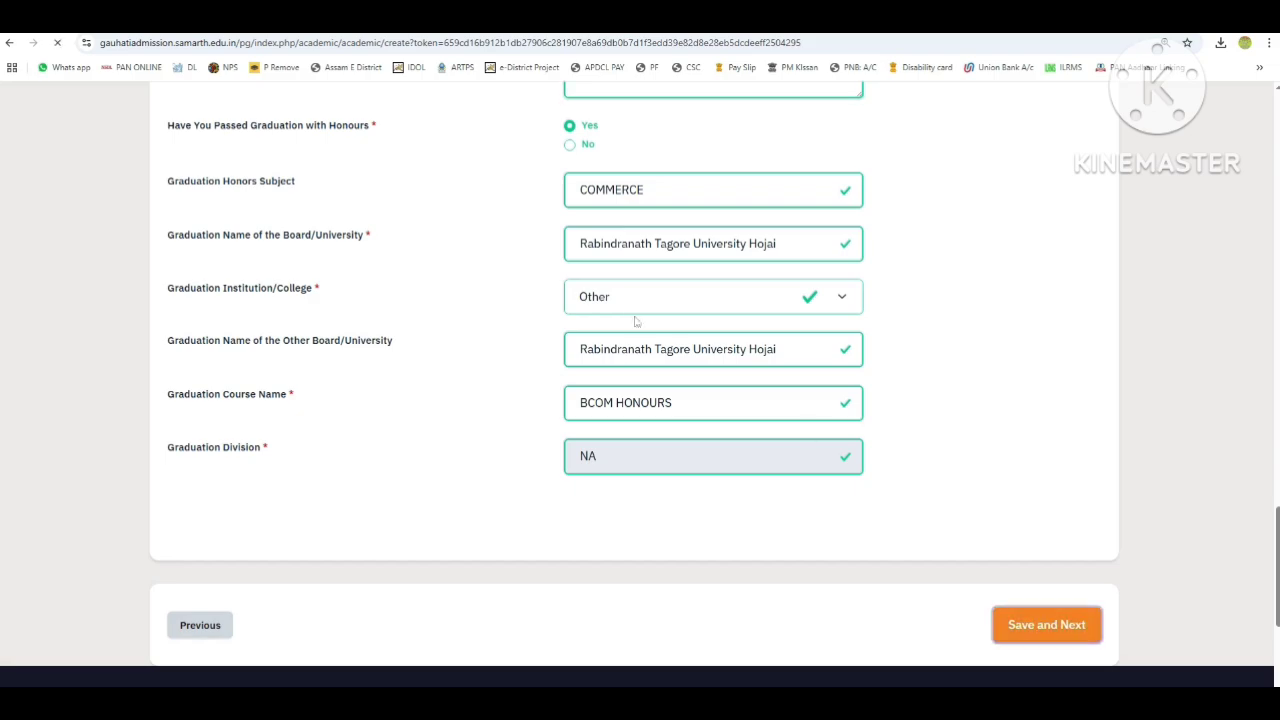
scroll(628, 315, down, 7)
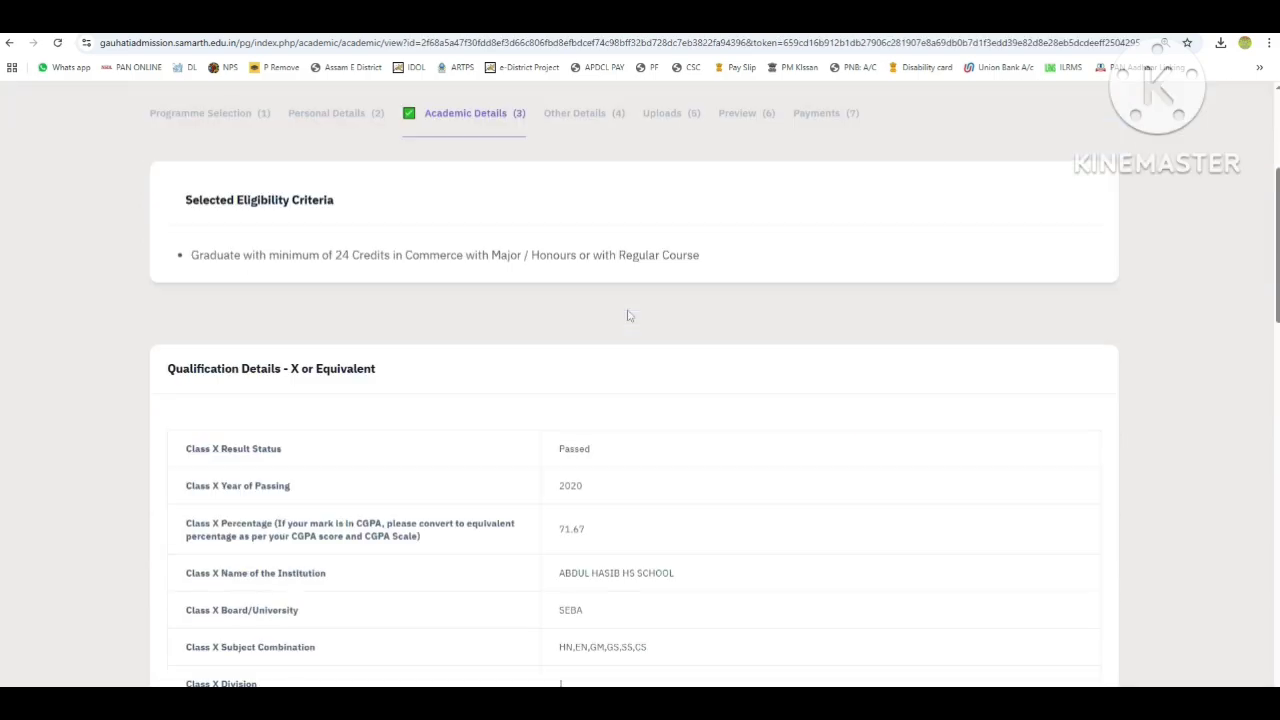
scroll(628, 316, down, 8)
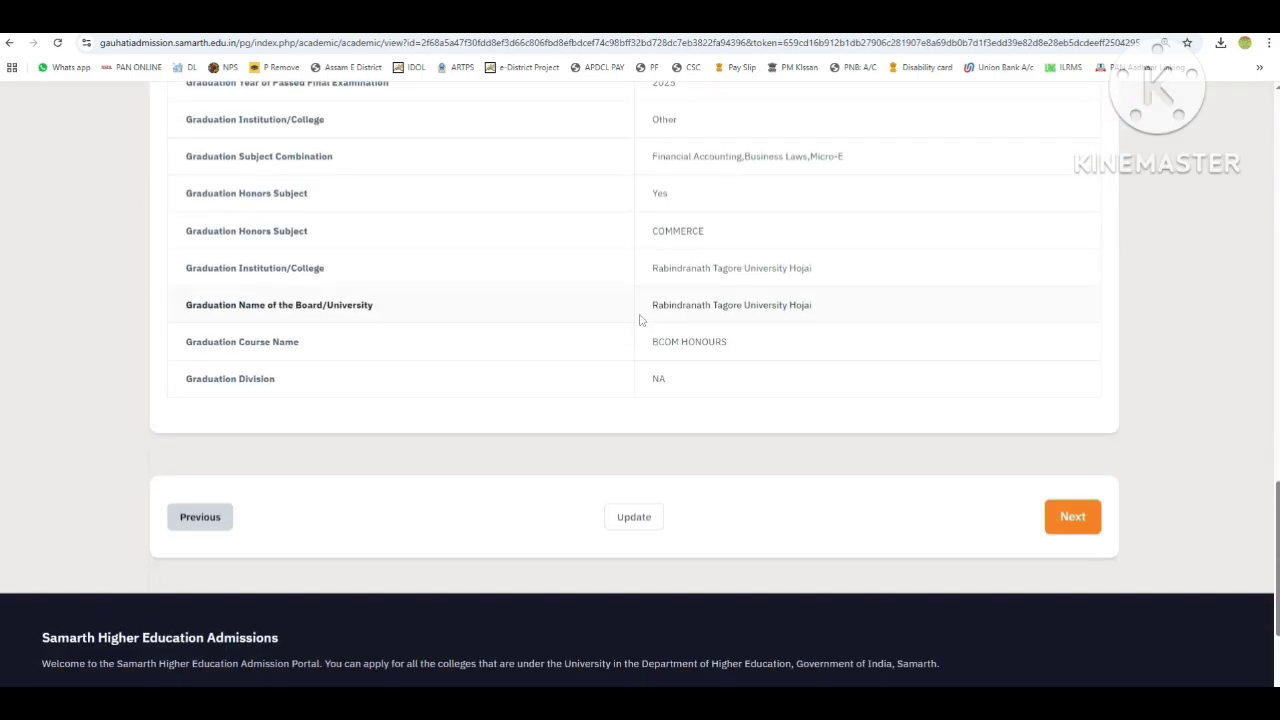
scroll(635, 318, up, 3)
scroll(641, 320, up, 6)
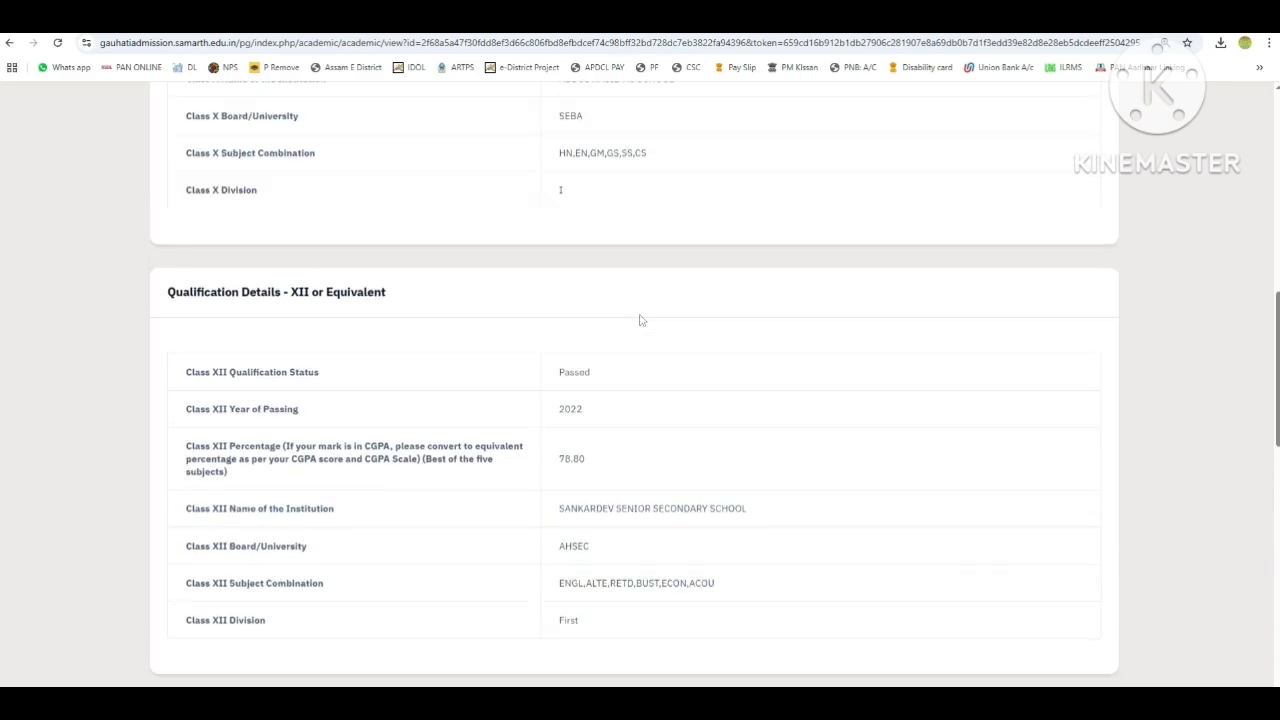
scroll(641, 320, up, 3)
scroll(641, 320, down, 4)
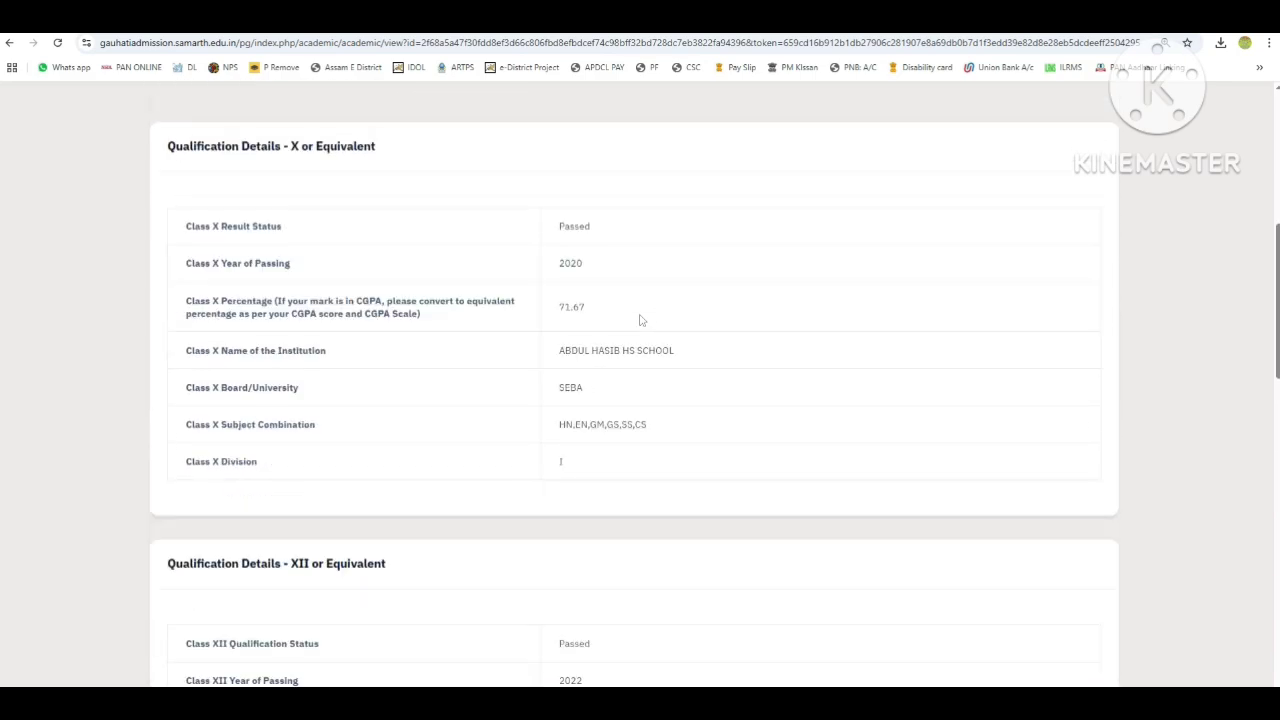
scroll(641, 320, down, 6)
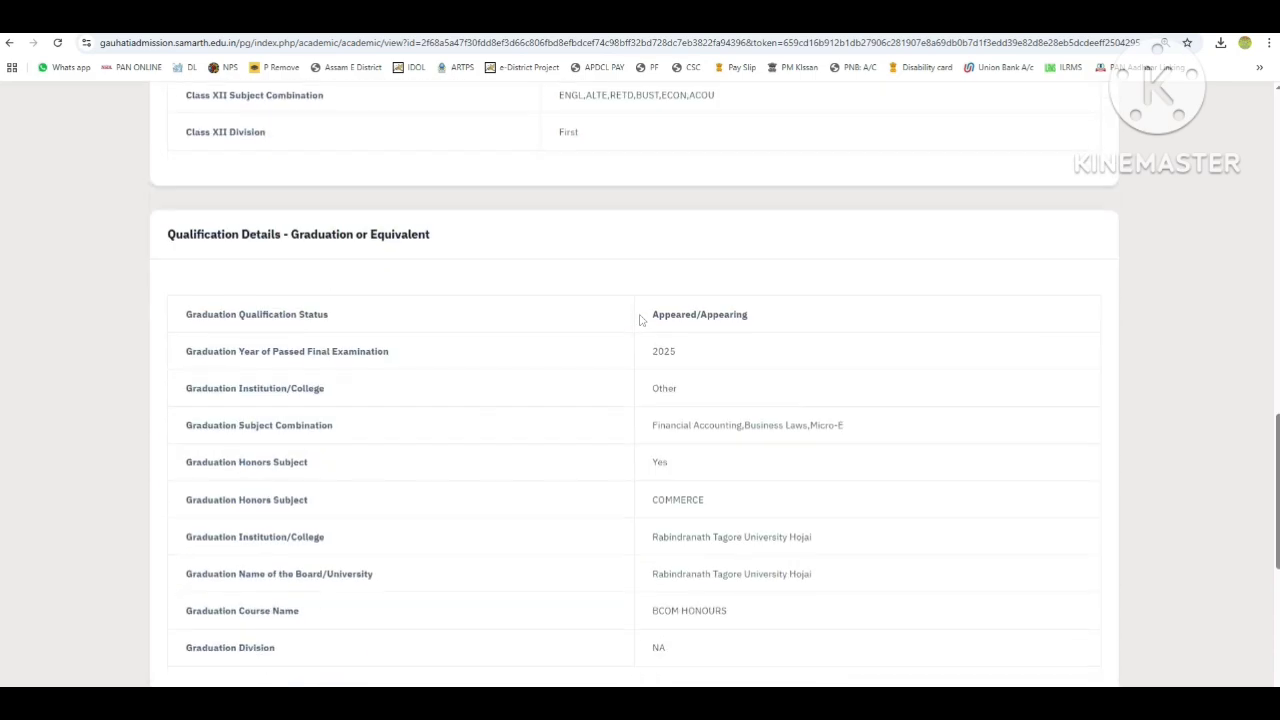
scroll(641, 320, down, 2)
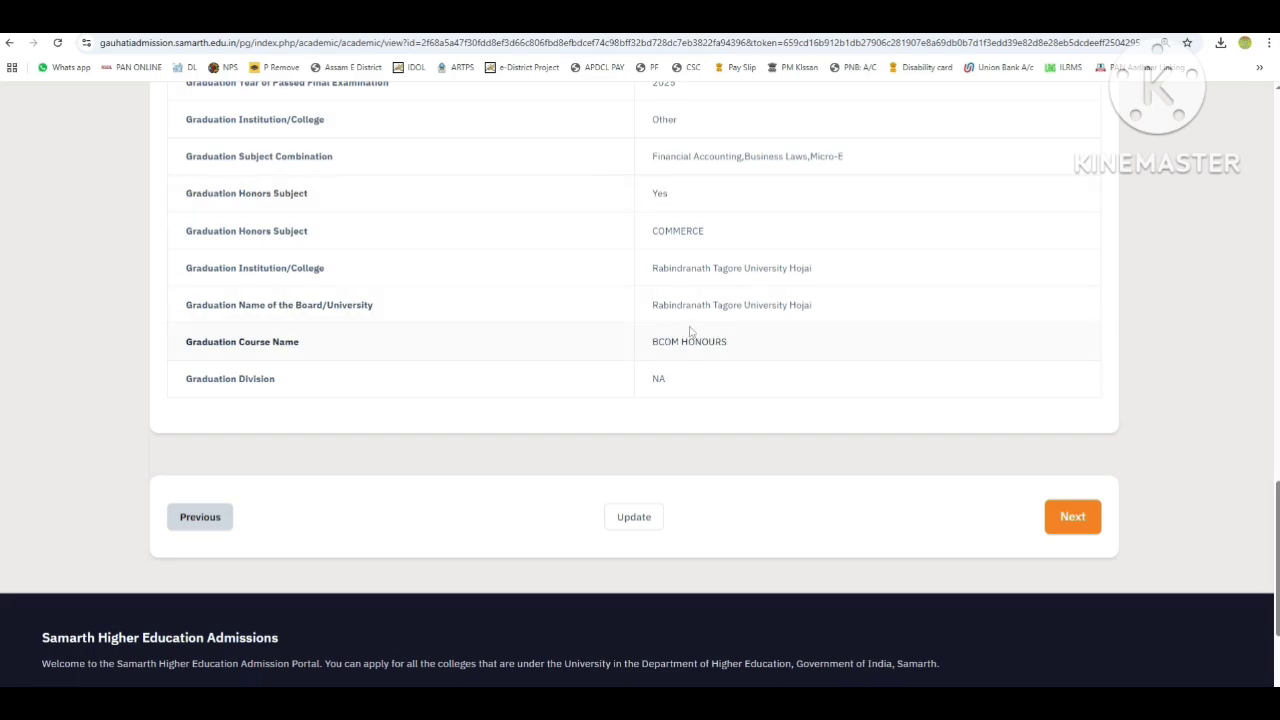
Step: Move to Other Details and scroll through the health, NCC and language answers
click(1067, 517)
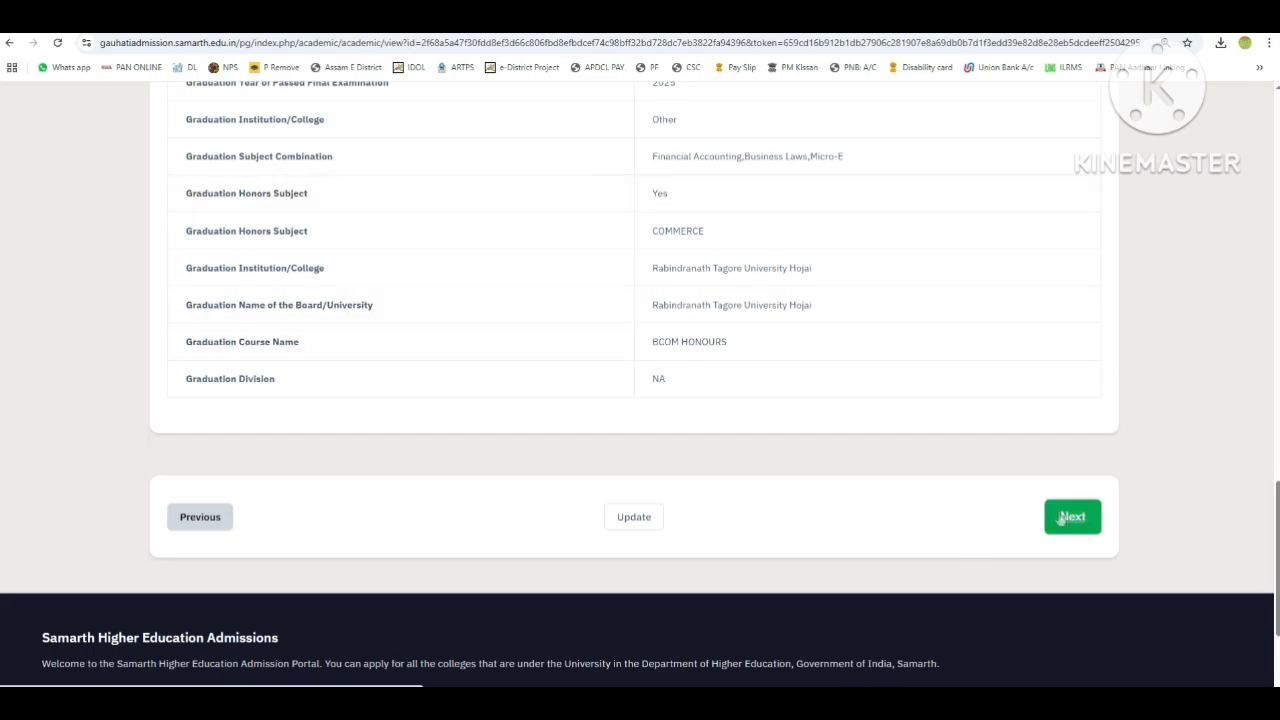
scroll(678, 425, down, 4)
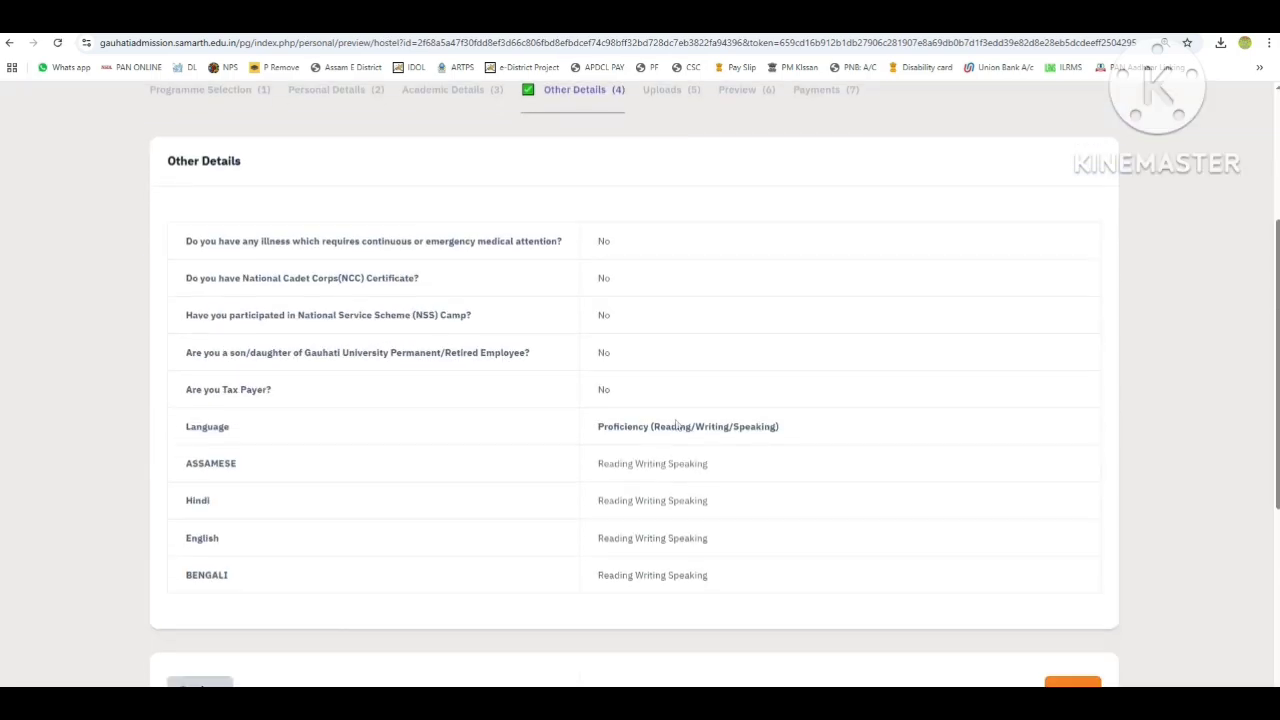
scroll(677, 424, down, 3)
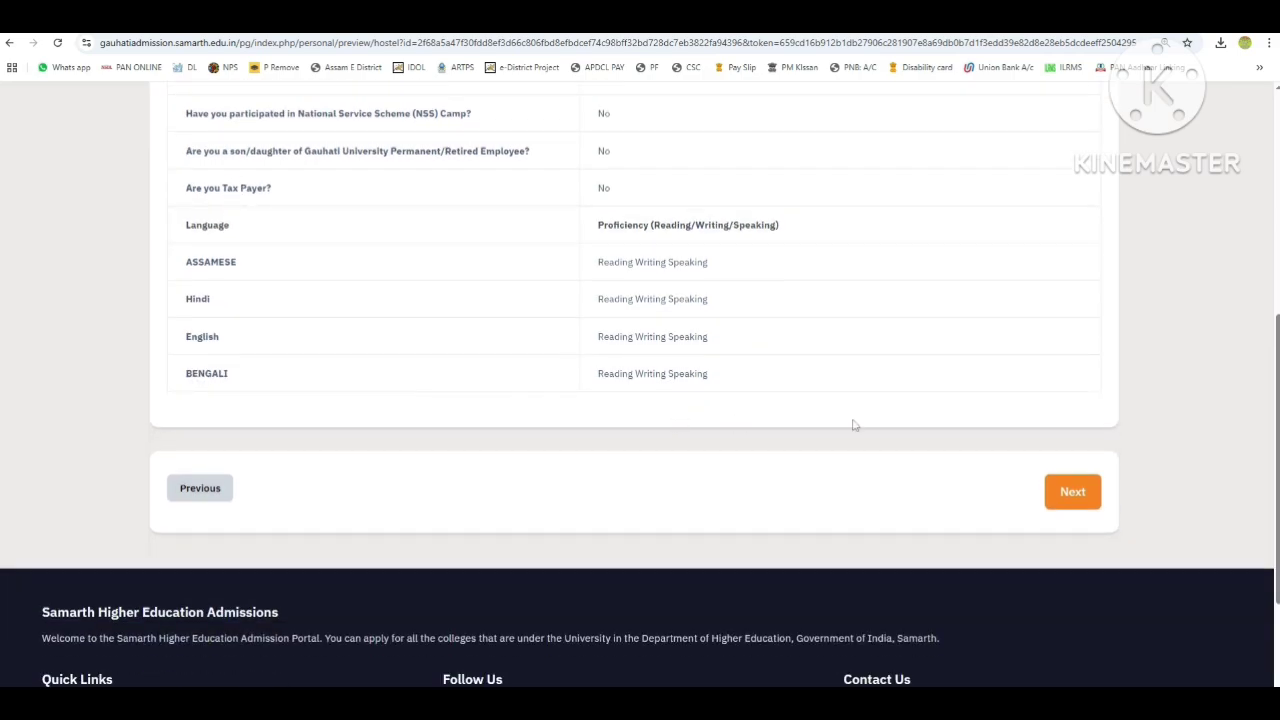
Step: Go to the Uploads step and check that pdf is an accepted file format
click(1074, 491)
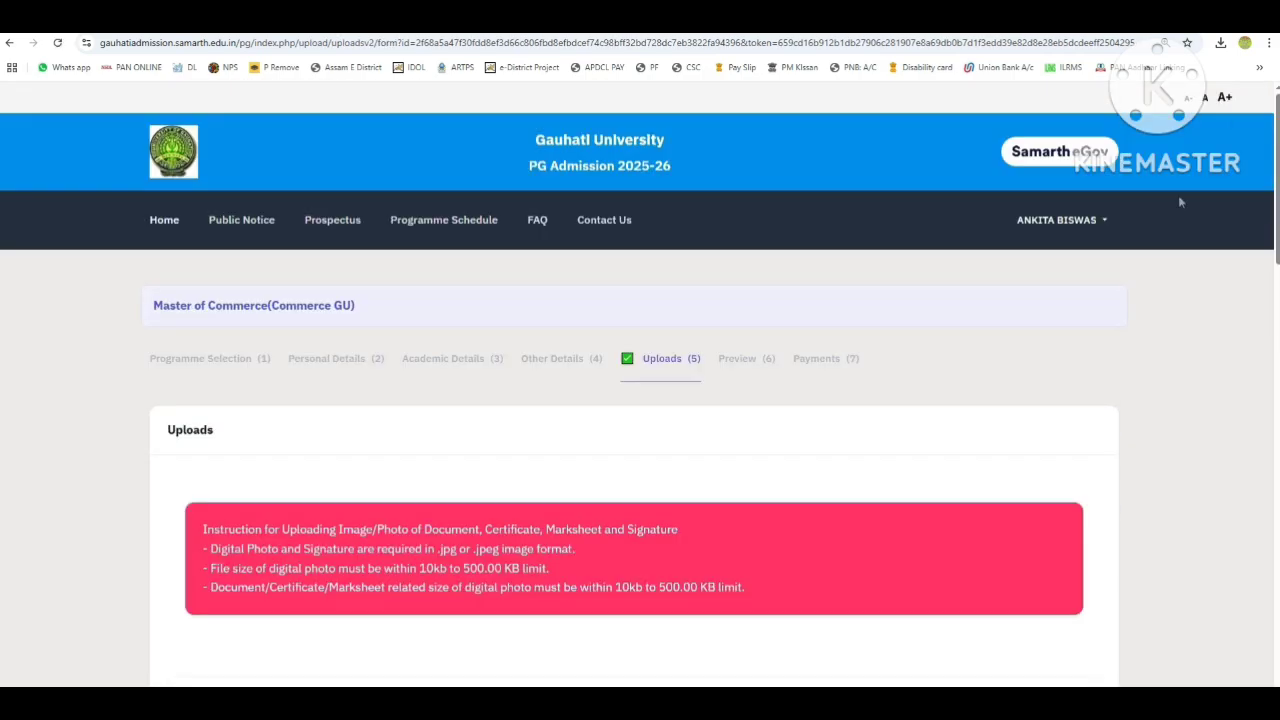
scroll(1017, 211, down, 15)
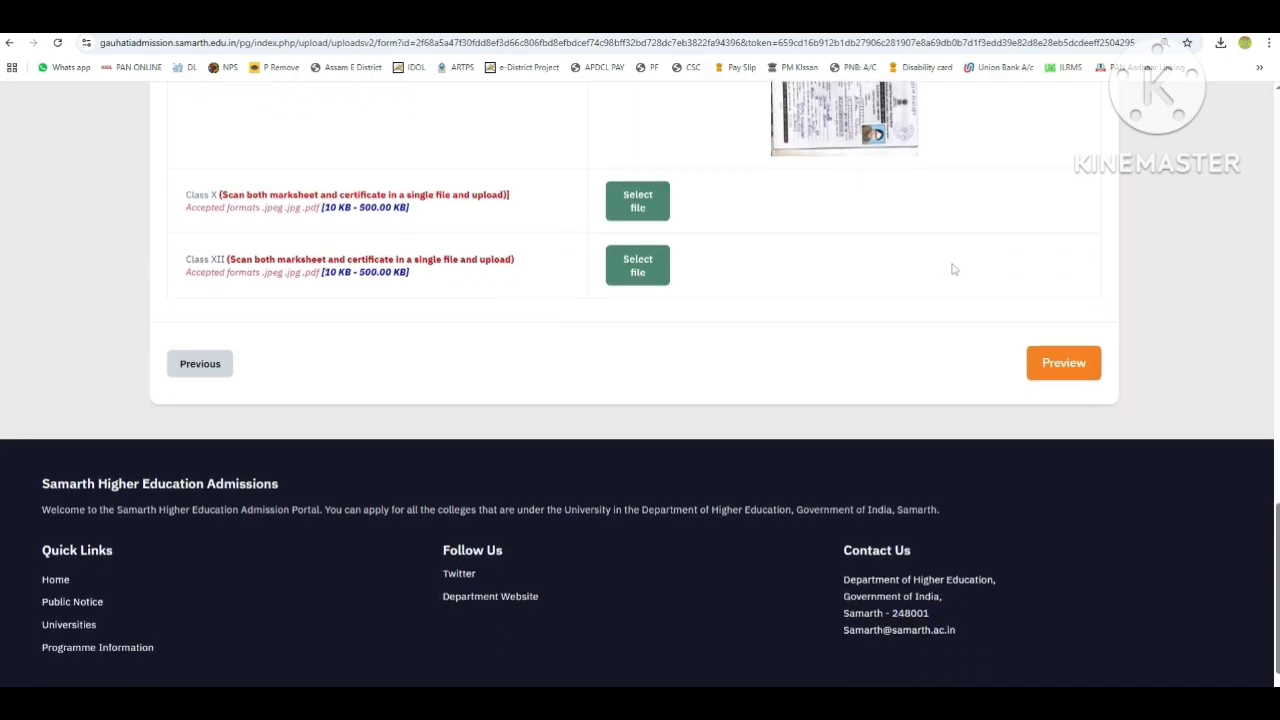
scroll(932, 280, down, 1)
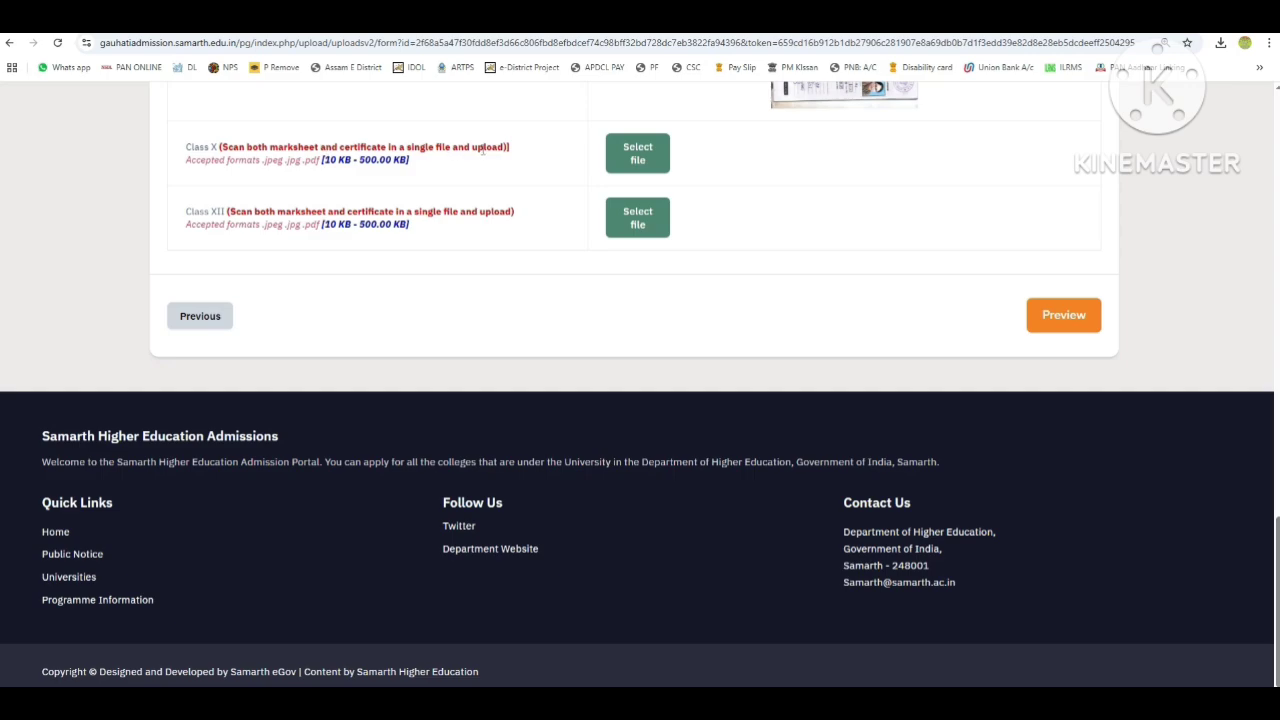
double_click(312, 160)
click(391, 203)
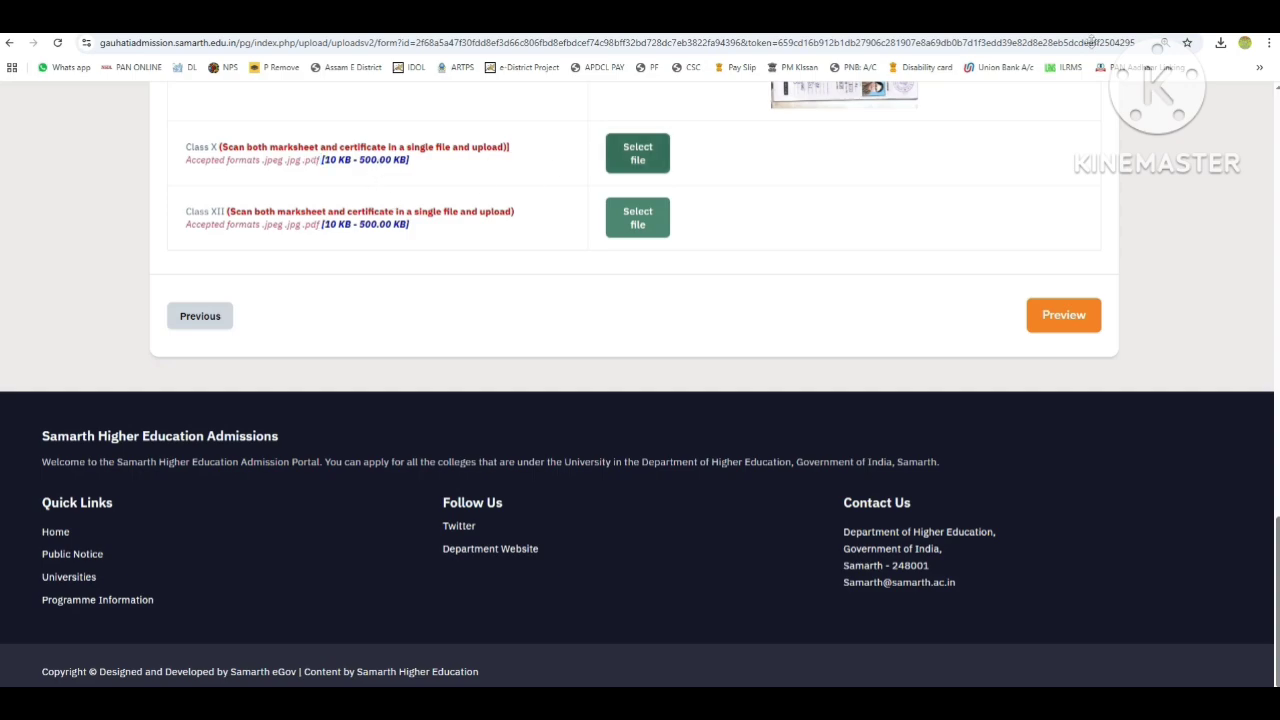
Step: Upload the Class X marksheet and HS.pdf for Class XII, then open the application preview
click(886, 157)
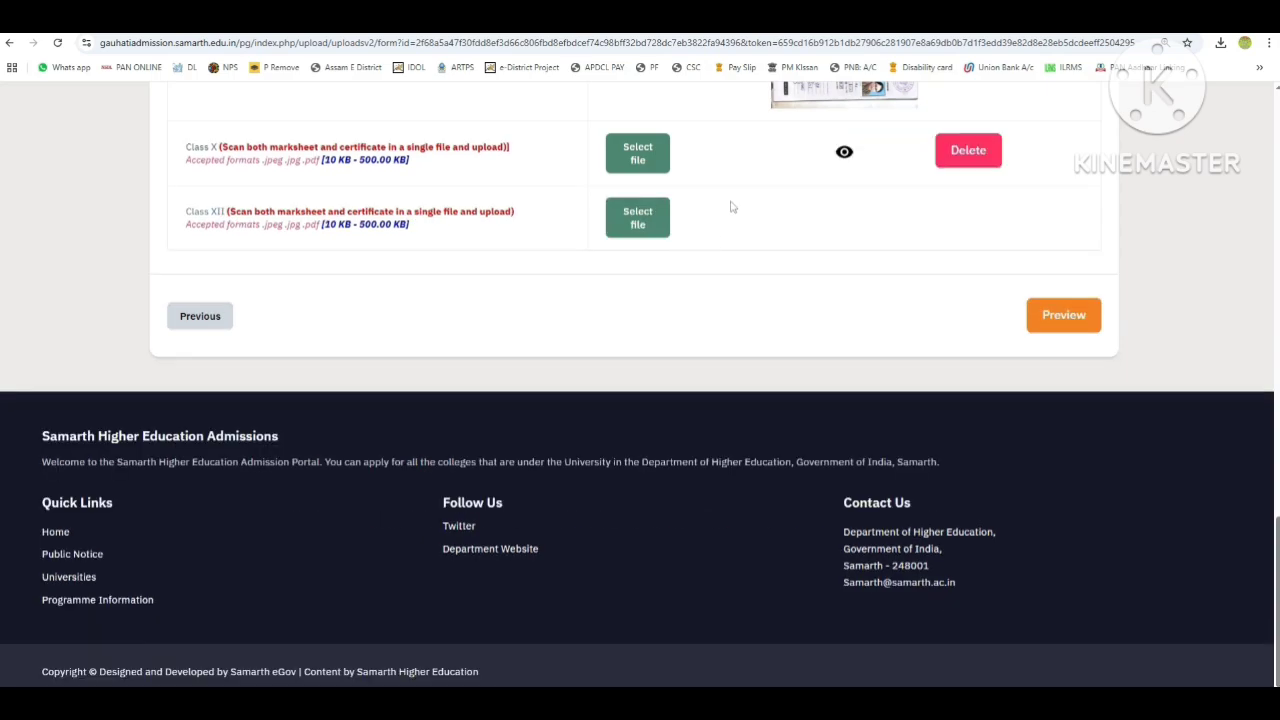
click(637, 217)
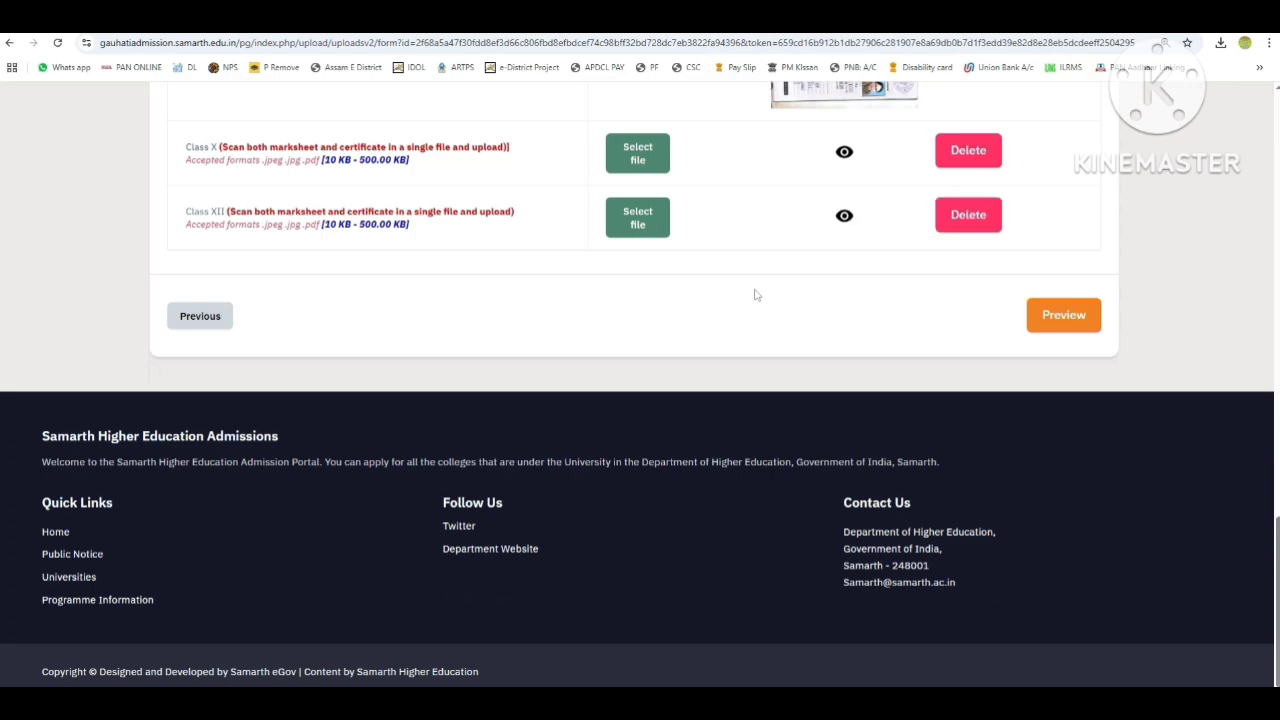
click(845, 153)
click(1070, 315)
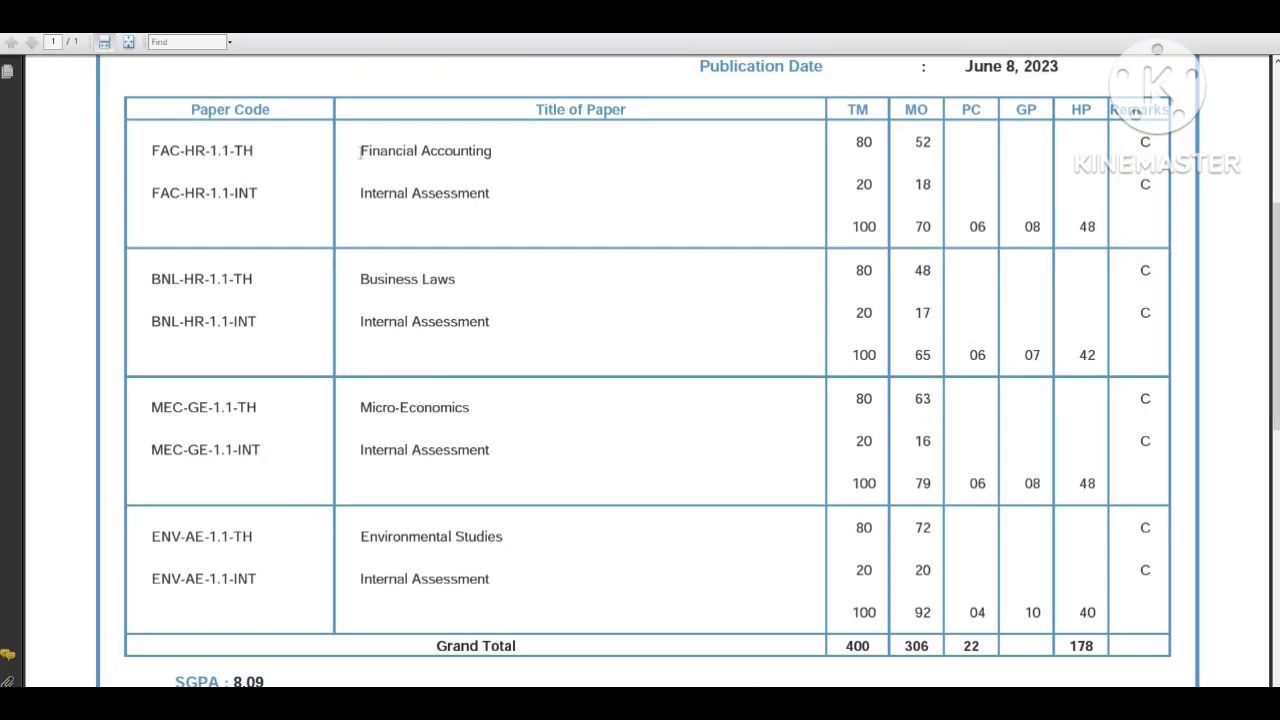
Step: Select the Financial Accounting paper title in the marksheet PDF
drag(362, 150, 441, 151)
click(443, 151)
right_click(457, 151)
triple_click(410, 154)
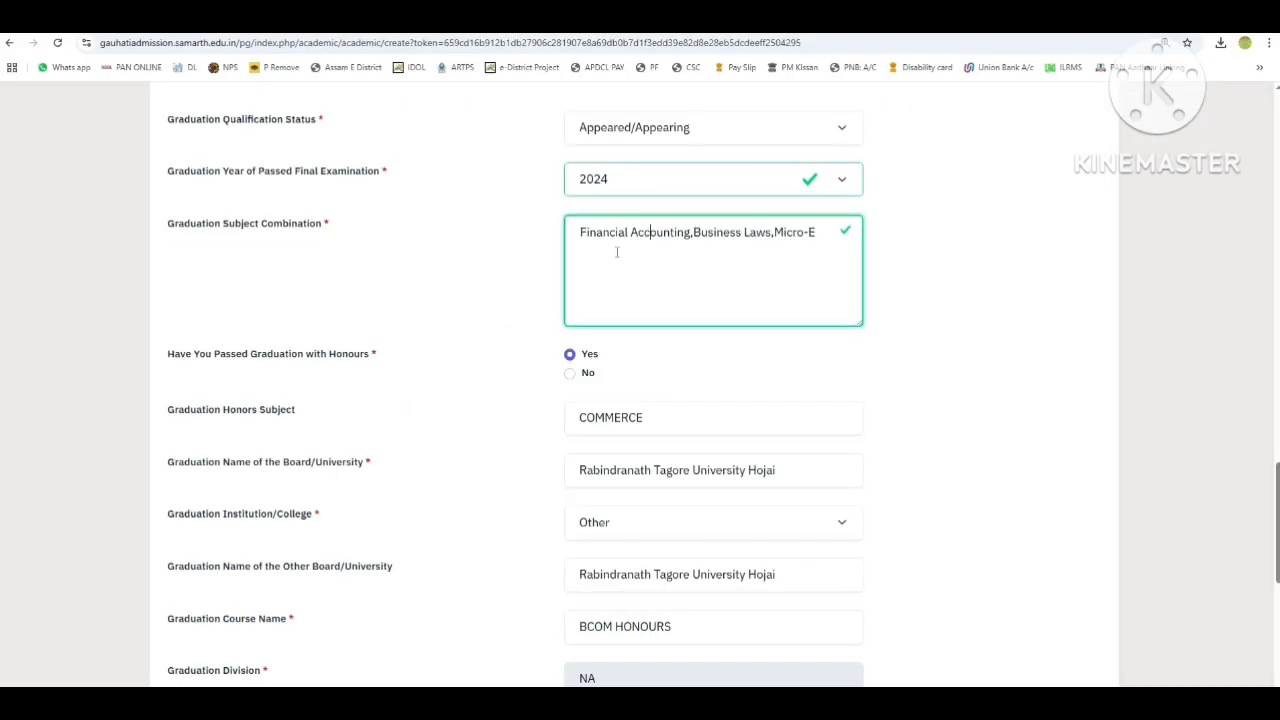
key(alt+Tab)
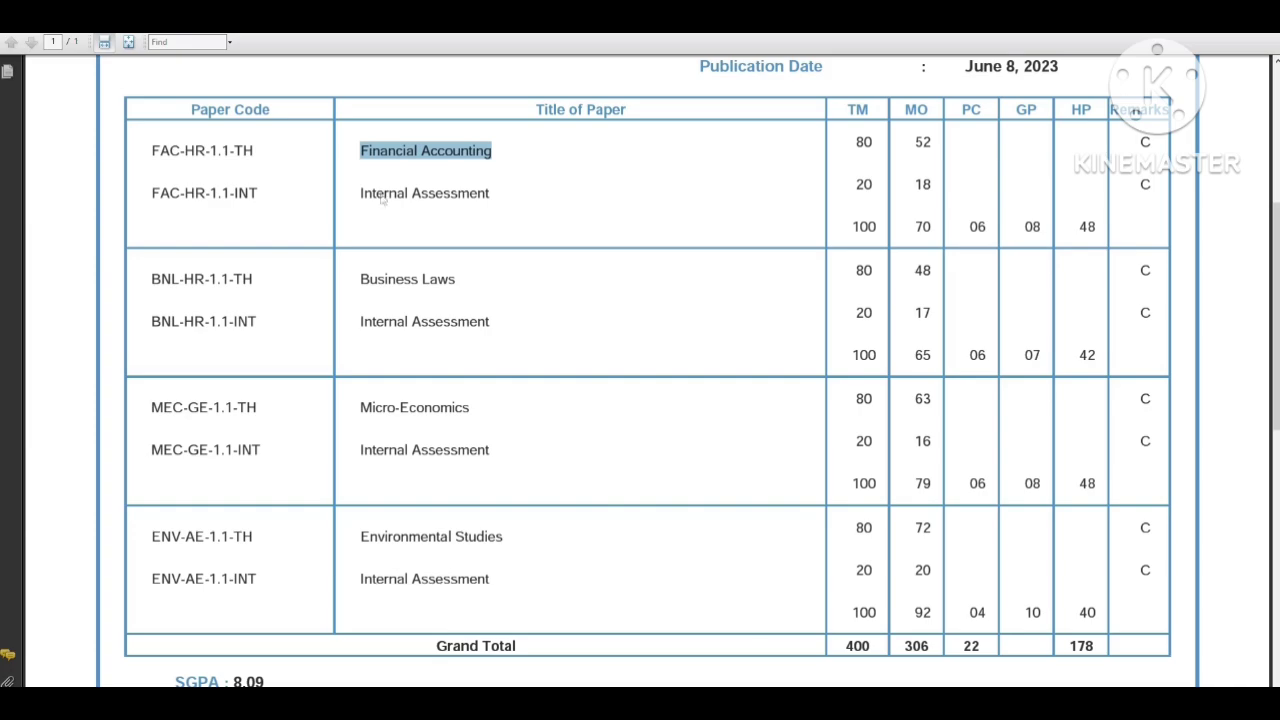
key(alt+Tab)
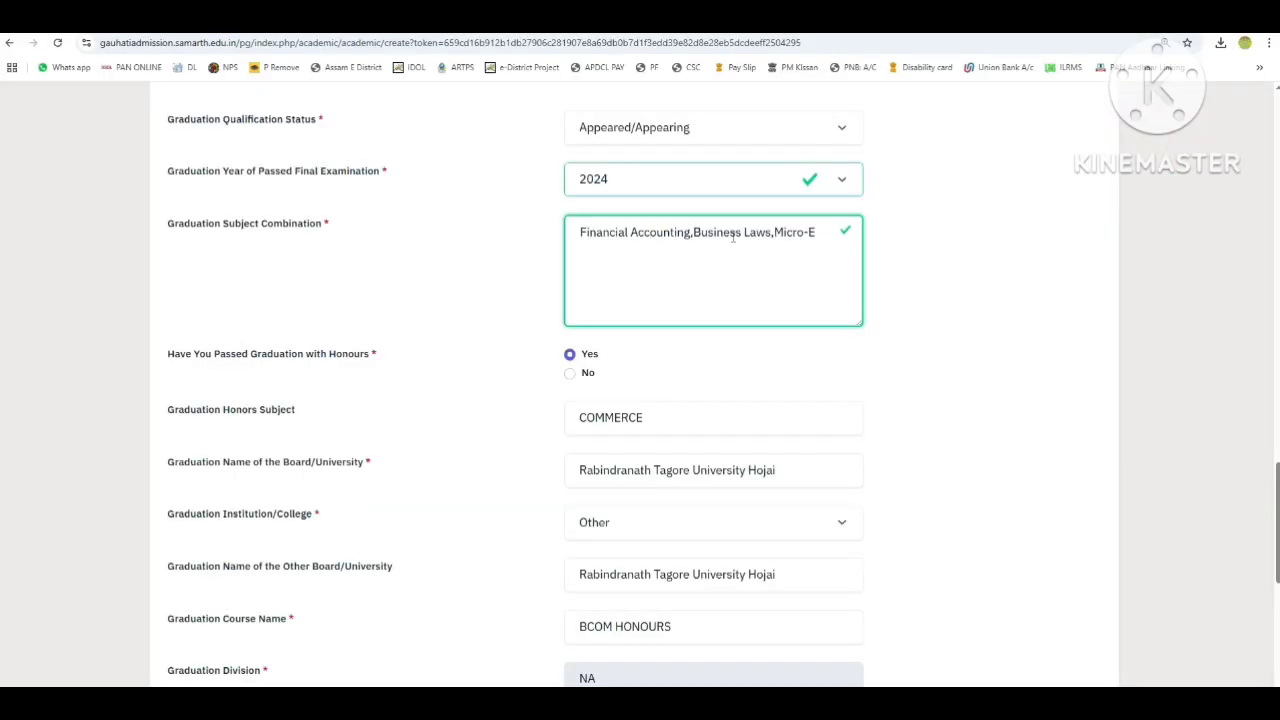
key(alt+Tab)
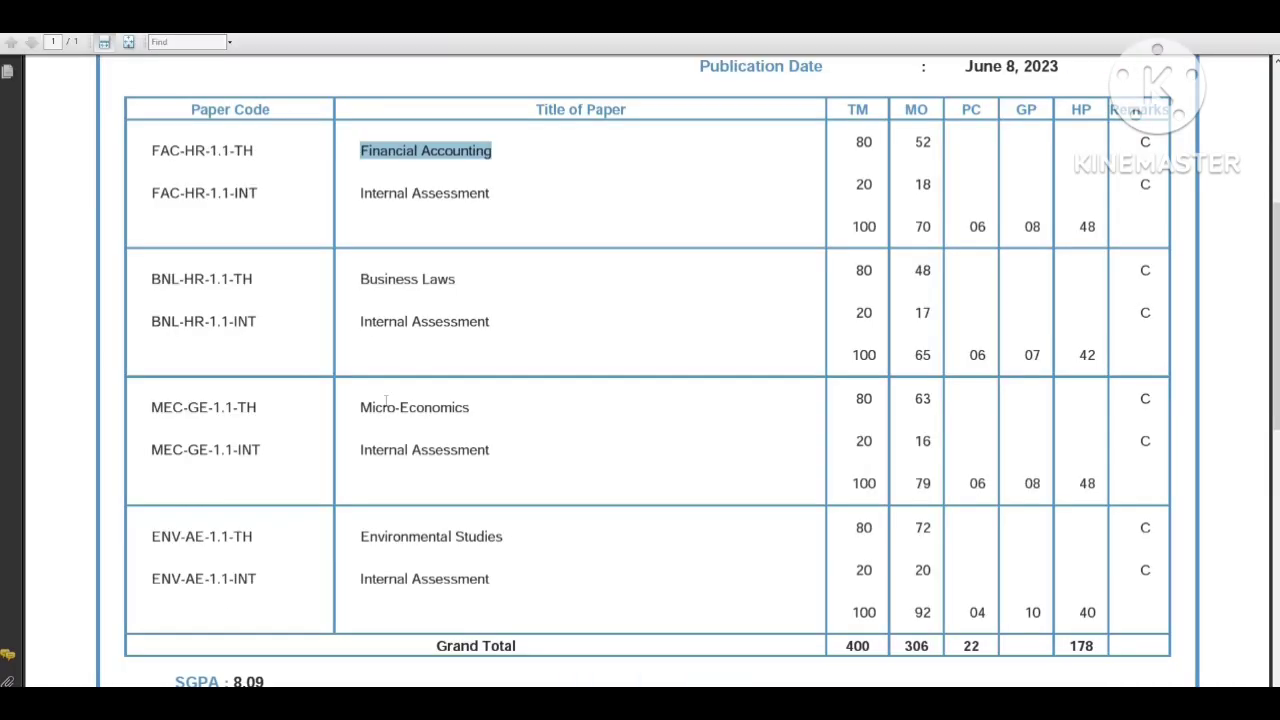
Step: Replace the incomplete Micro-E entry with Micro-Economics and add Environmental Studies from the marksheet
drag(358, 407, 472, 408)
right_click(447, 415)
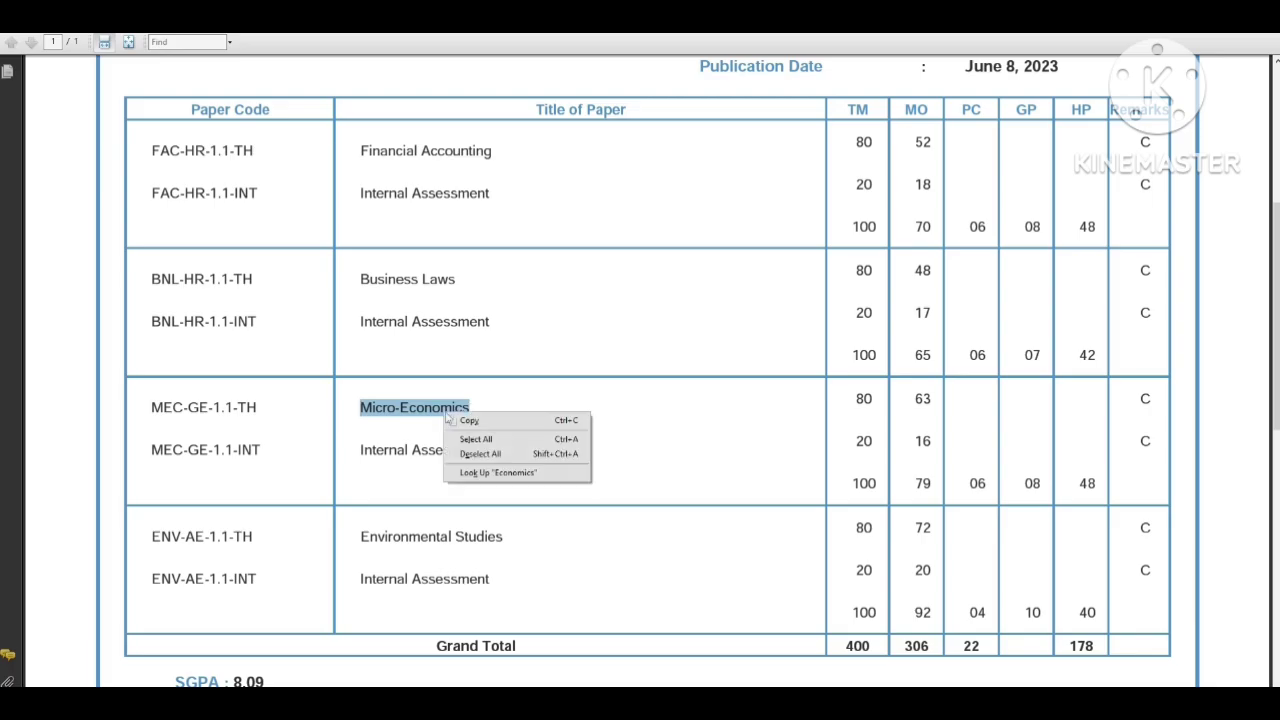
click(466, 420)
key(alt+Tab)
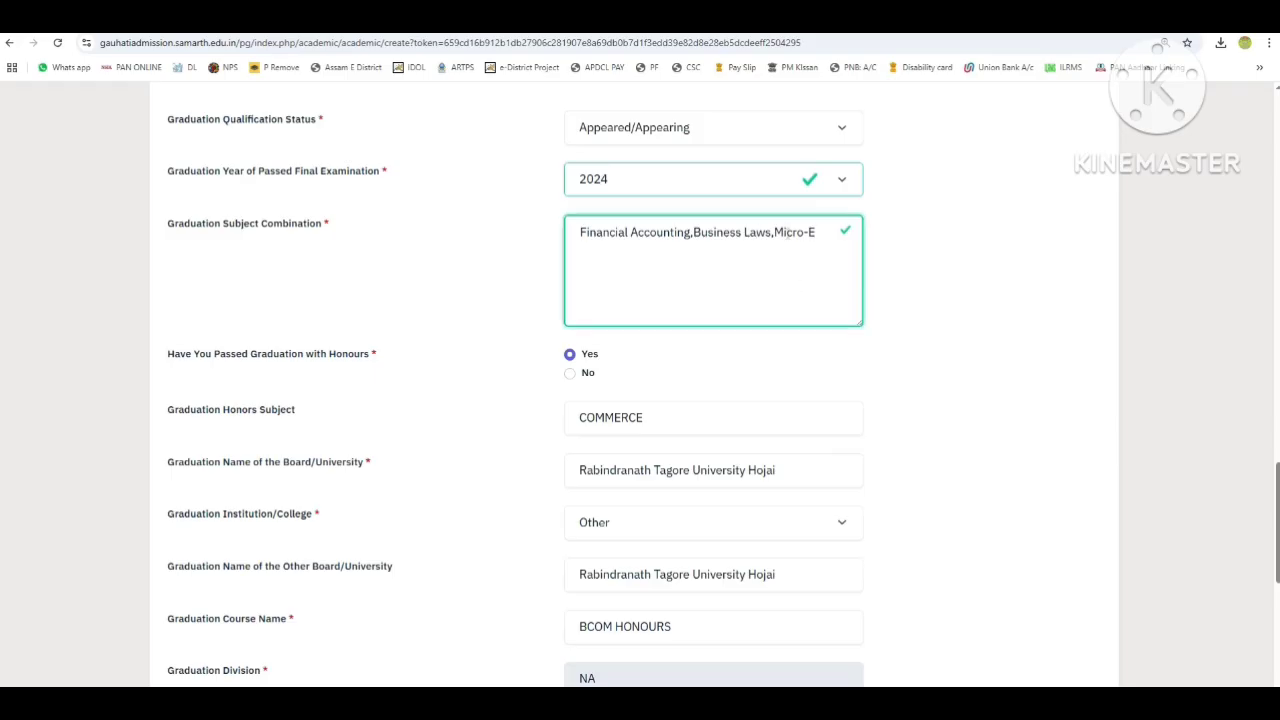
key(BackSpace)
key(BackSpace)
key(BackSpace)
key(BackSpace)
key(BackSpace)
key(ctrl+v)
key(alt+Tab)
scroll(376, 432, down, 2)
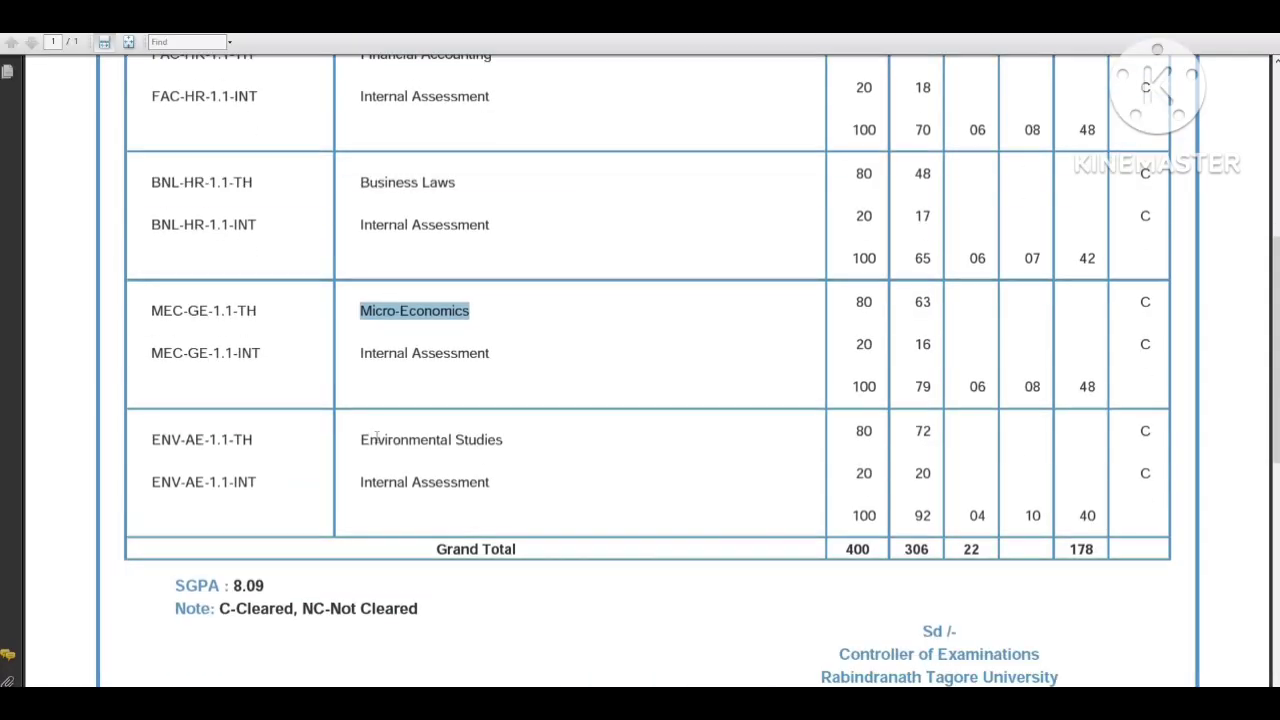
drag(362, 440, 502, 441)
right_click(479, 439)
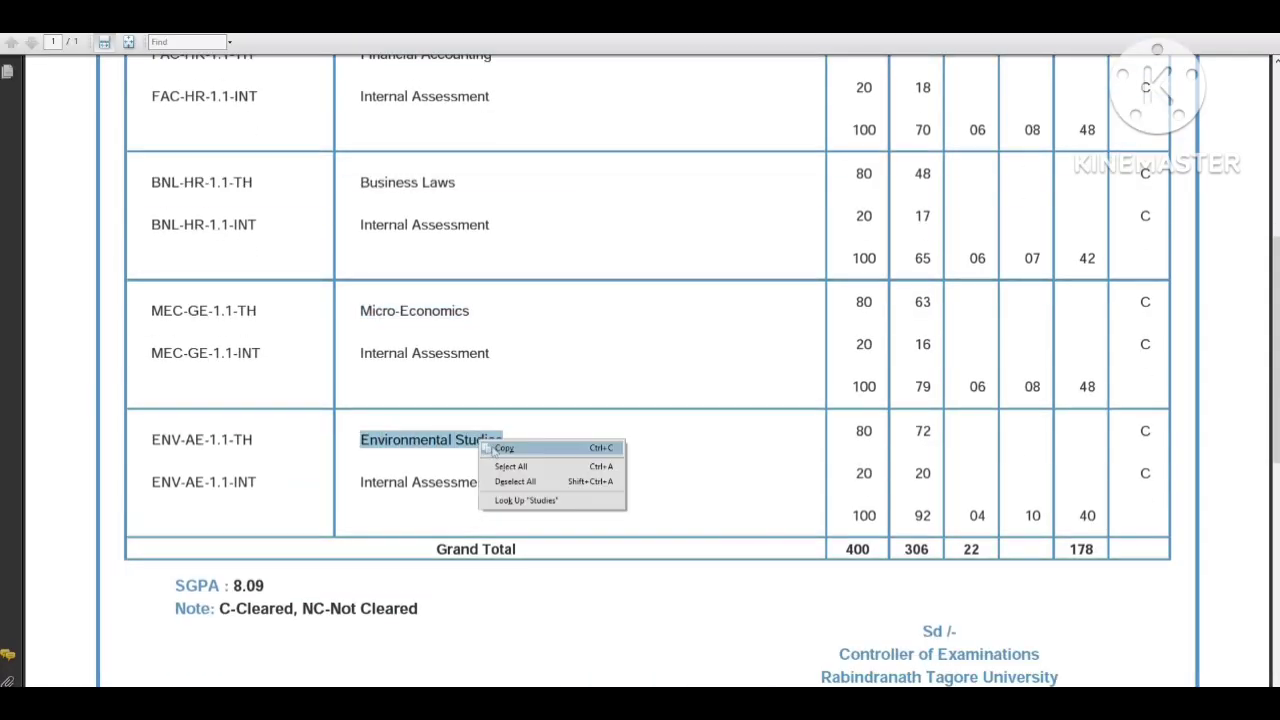
click(560, 448)
key(alt+Tab)
key(ctrl+v)
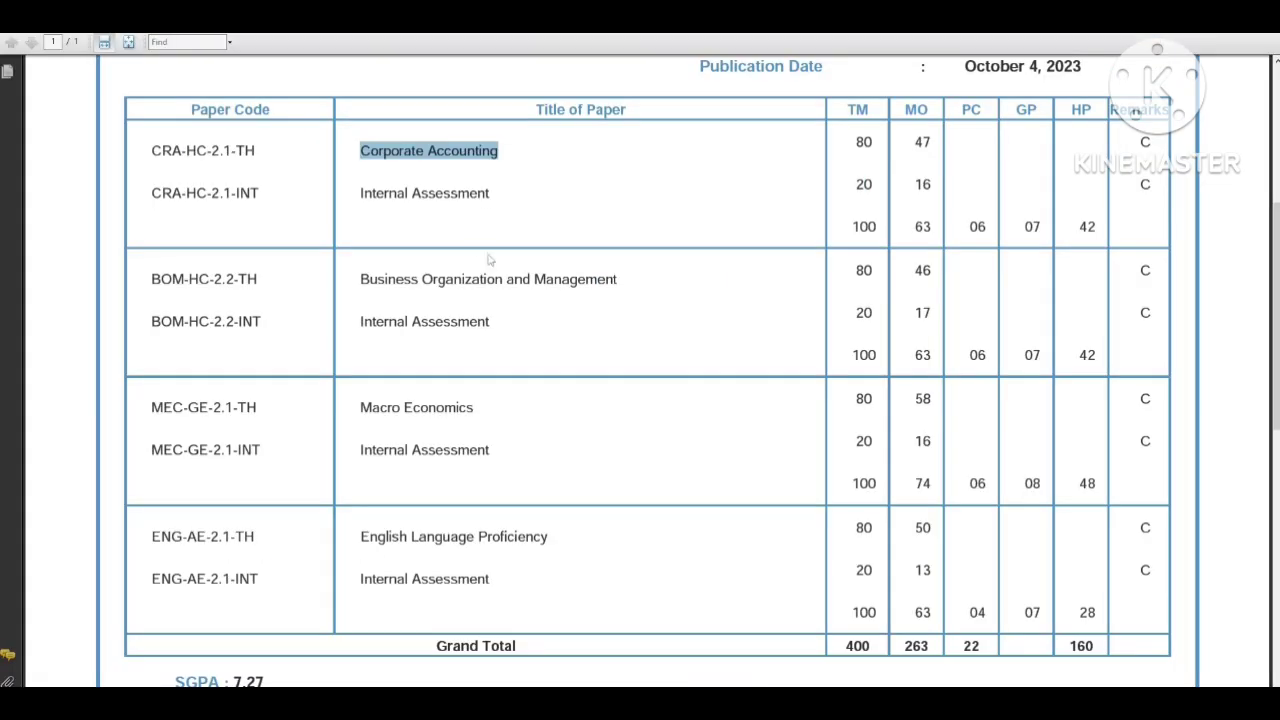
Step: Append Business Organization and Management, Macro Economics and English Language Proficiency to the subject combination
triple_click(368, 280)
right_click(366, 282)
click(451, 323)
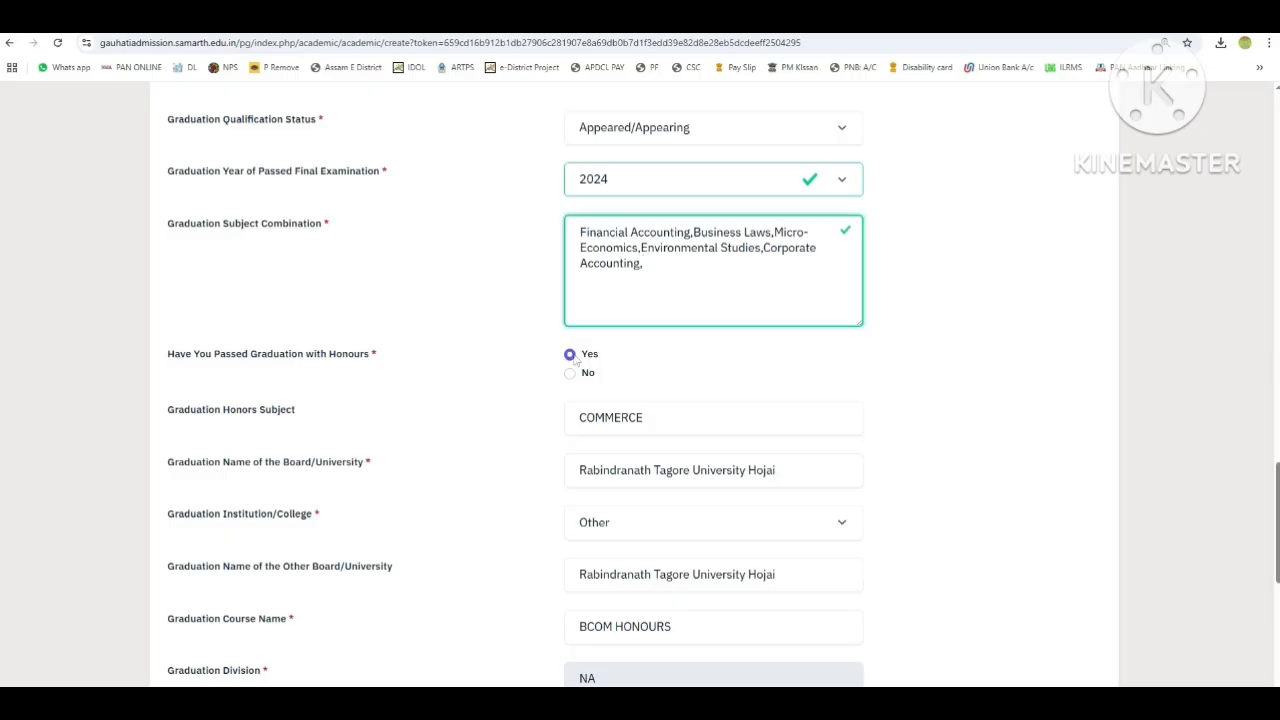
key(ctrl+v)
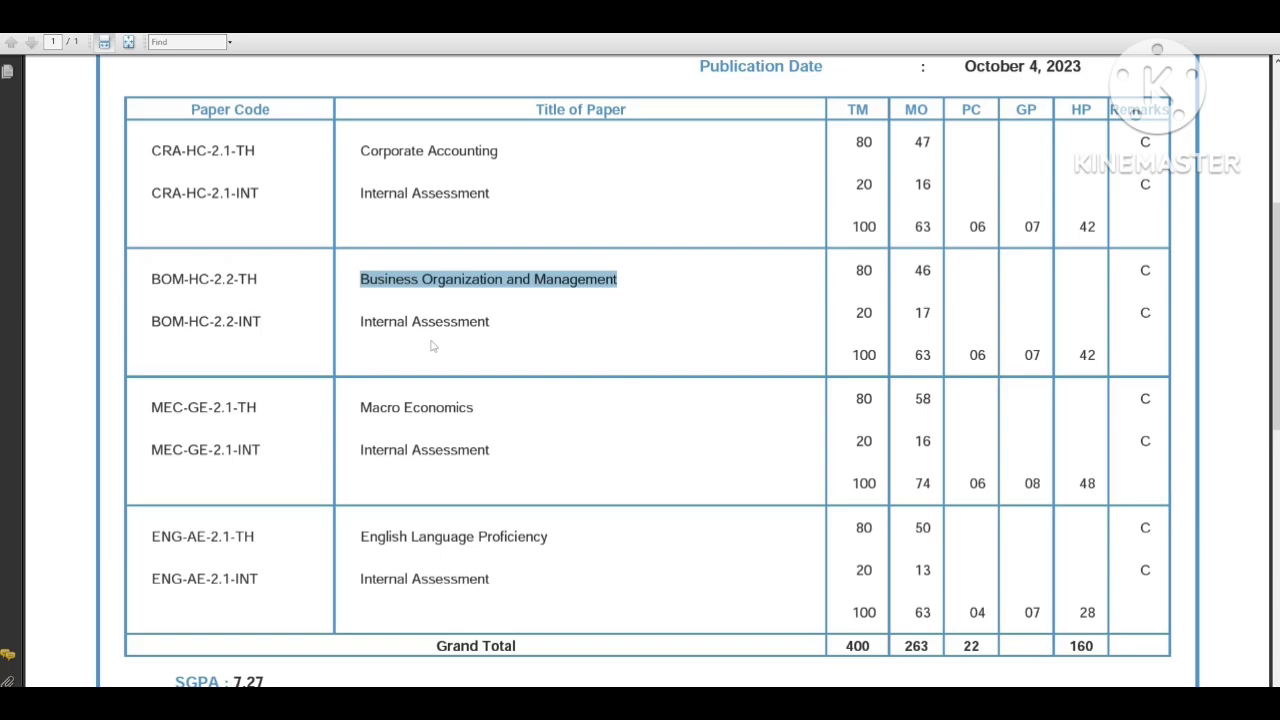
triple_click(372, 412)
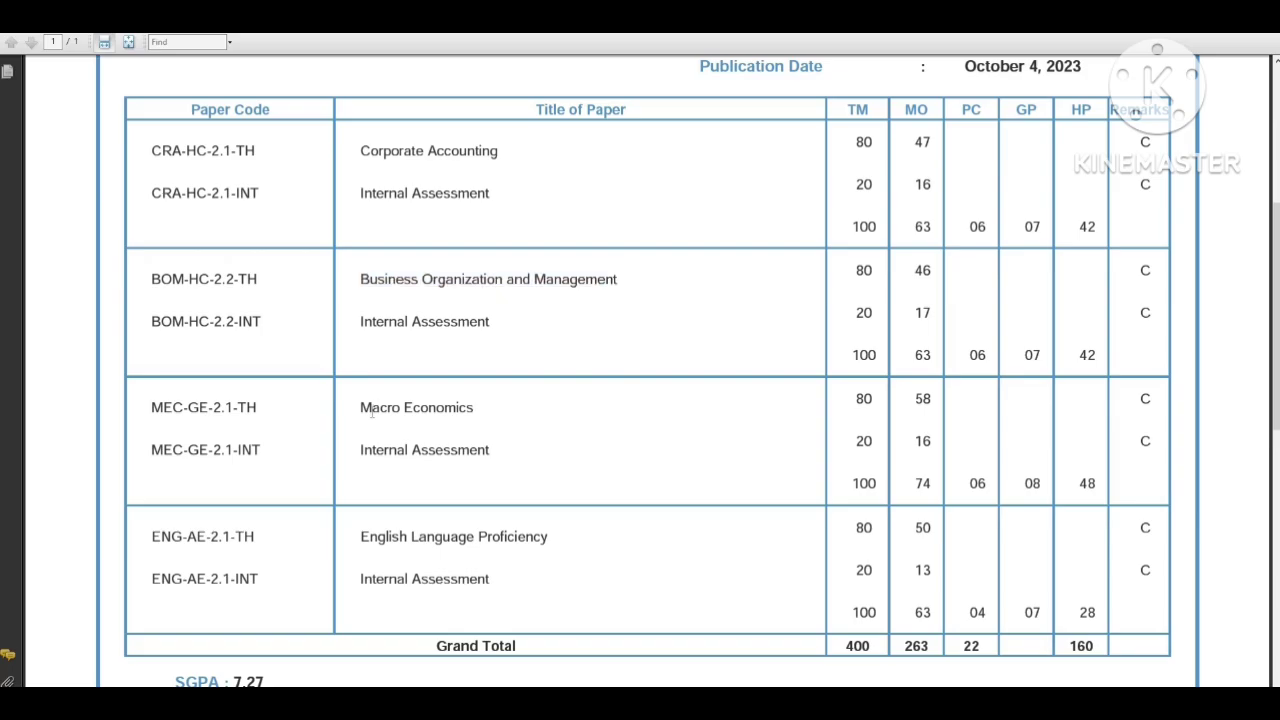
right_click(372, 418)
click(452, 459)
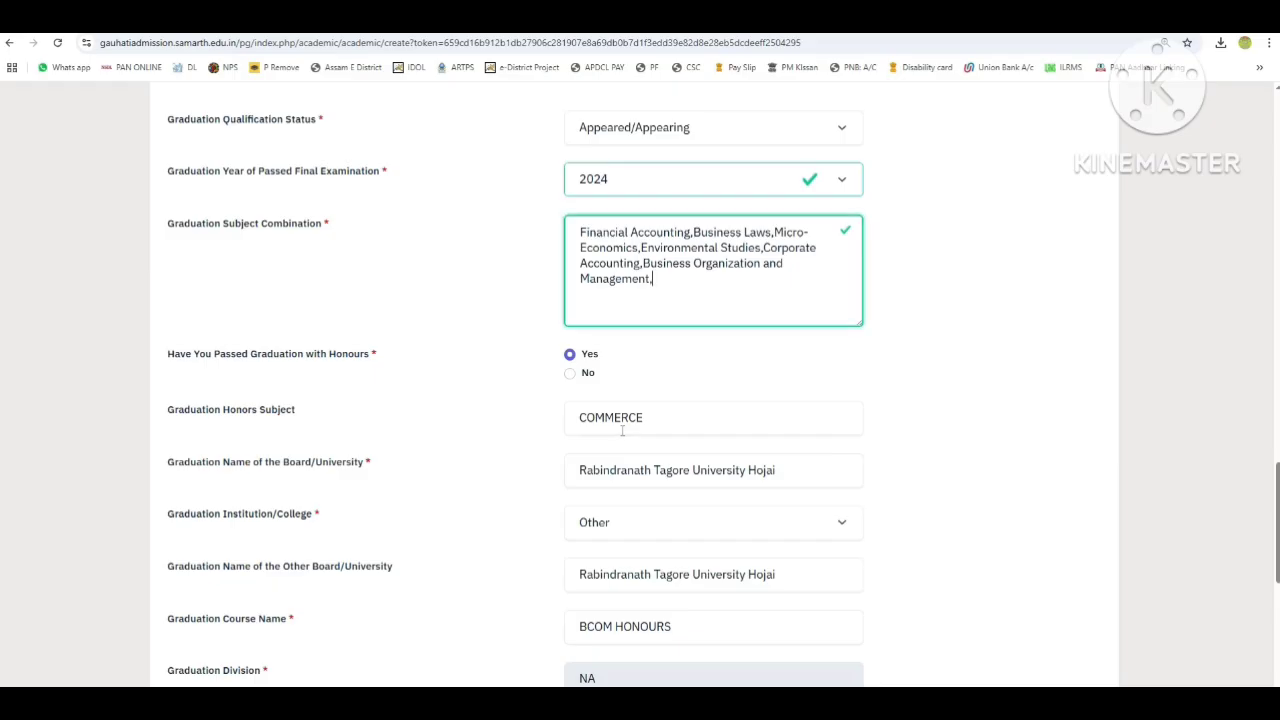
key(ctrl+v)
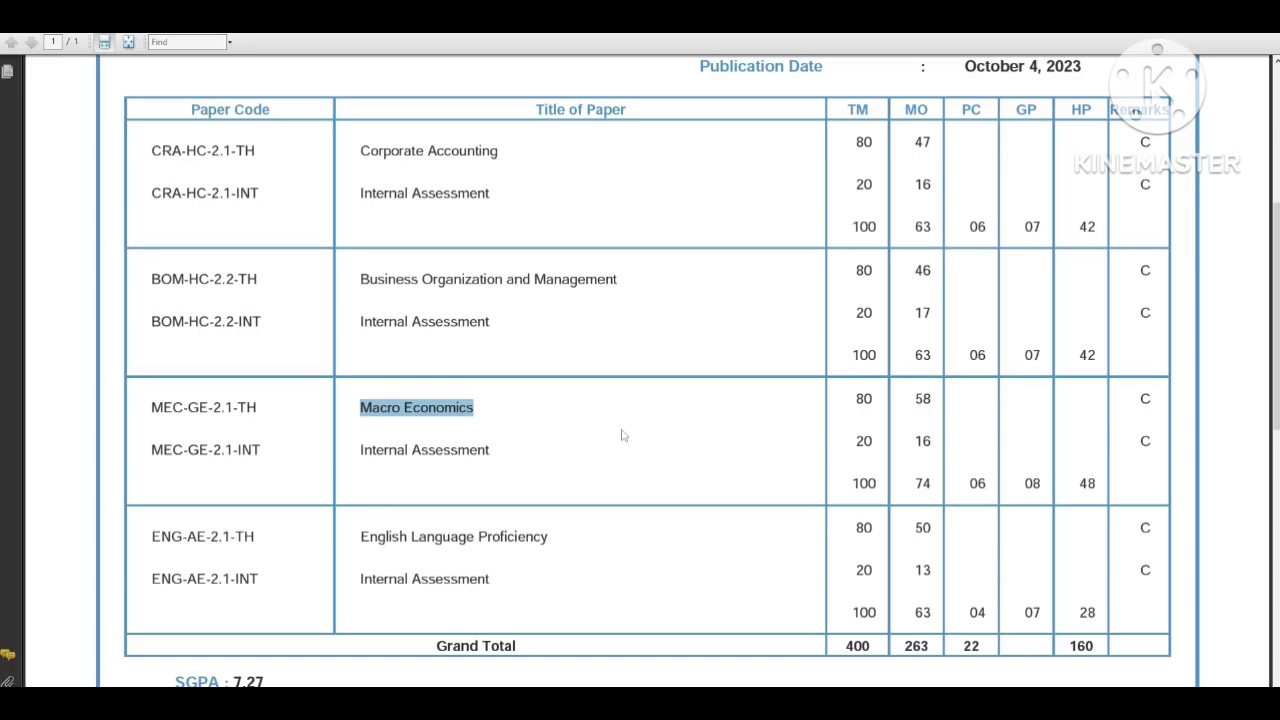
scroll(620, 434, down, 1)
triple_click(388, 471)
right_click(386, 469)
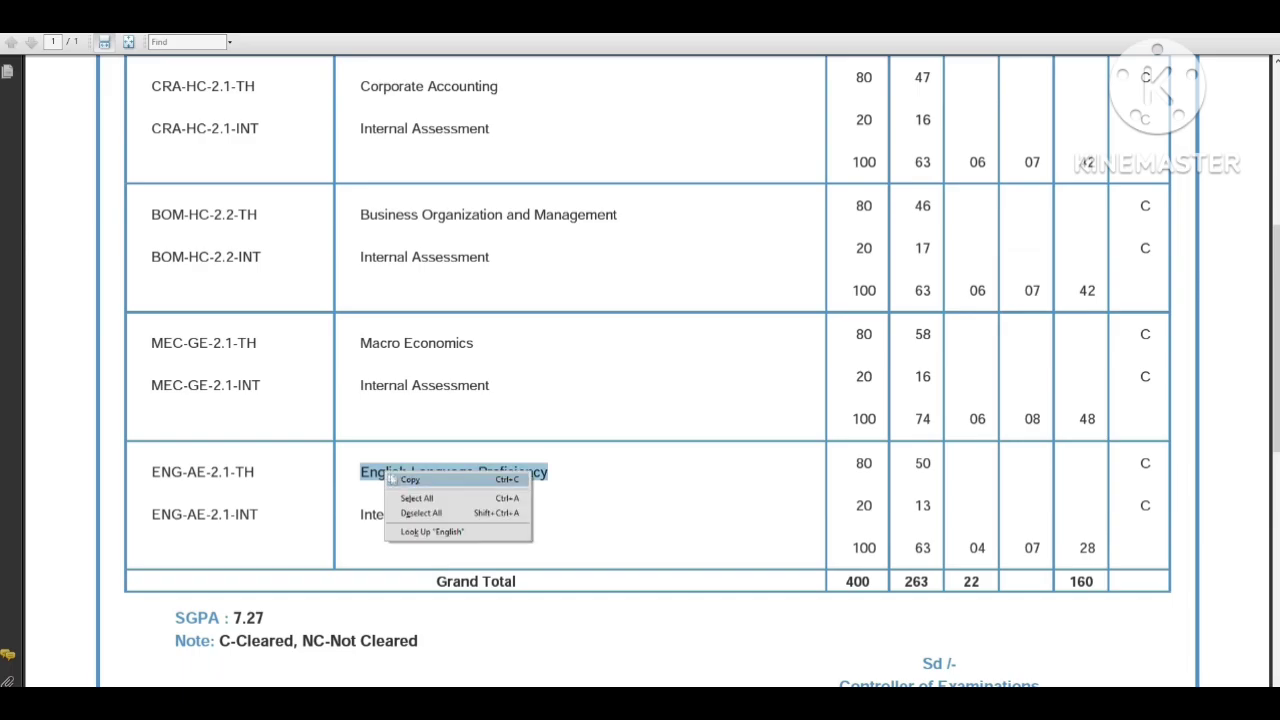
click(402, 477)
text(,)
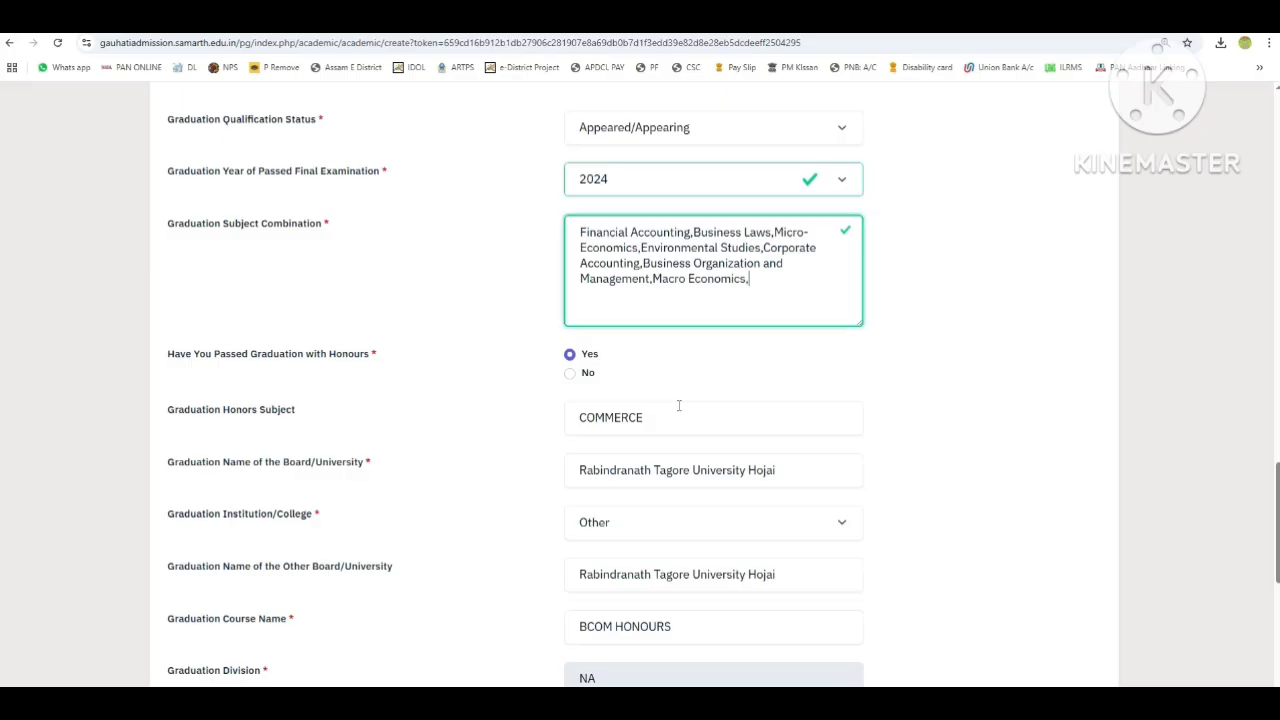
key(ctrl+v)
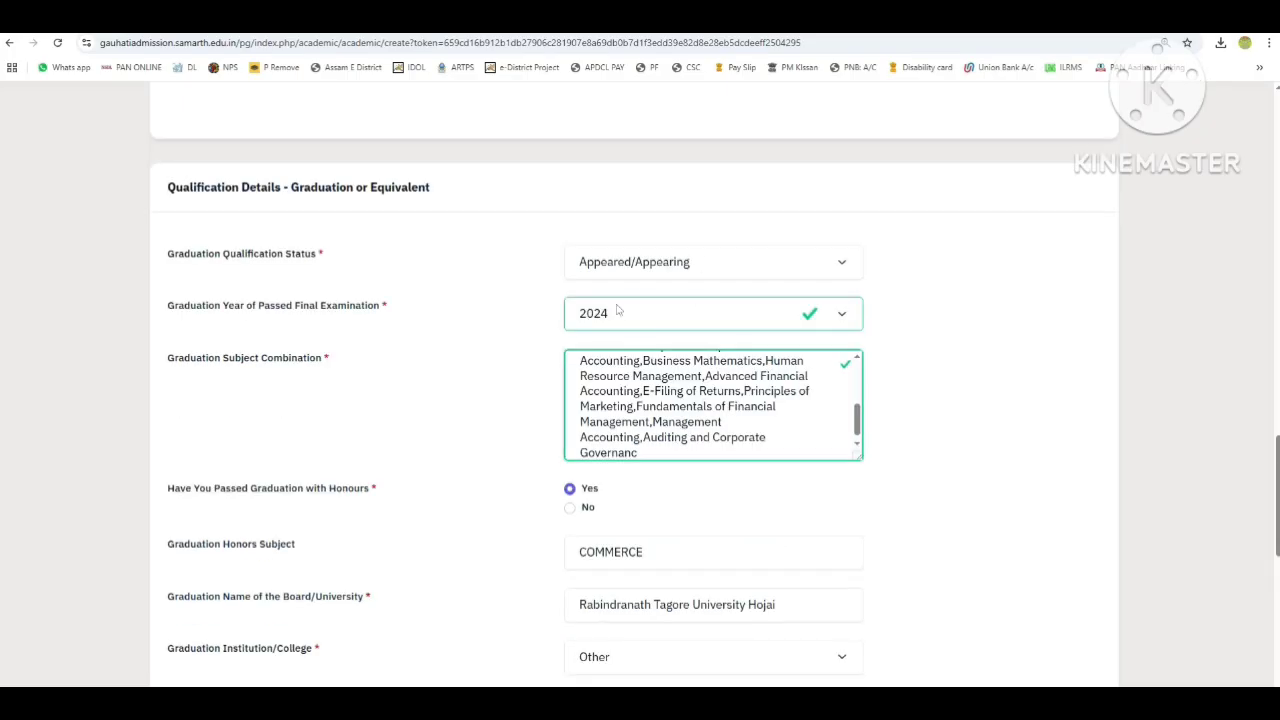
Step: Set the graduation year to 2025 and save the academic details
click(614, 314)
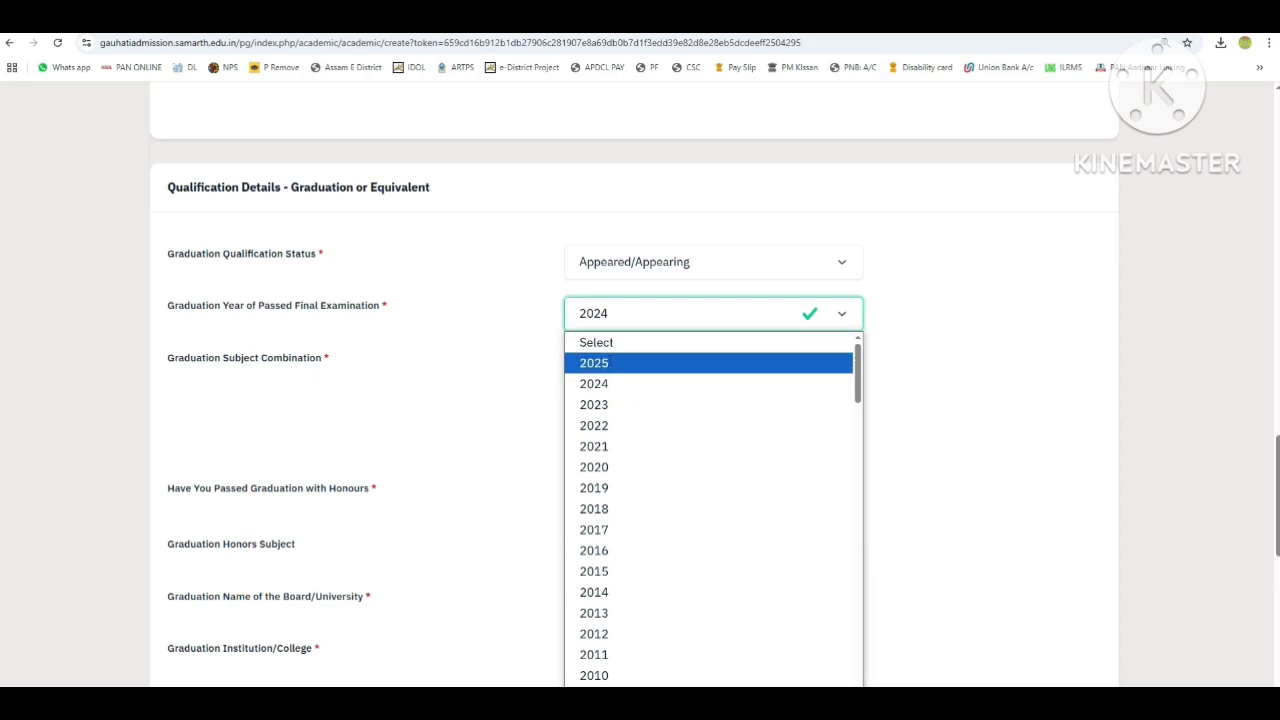
click(593, 363)
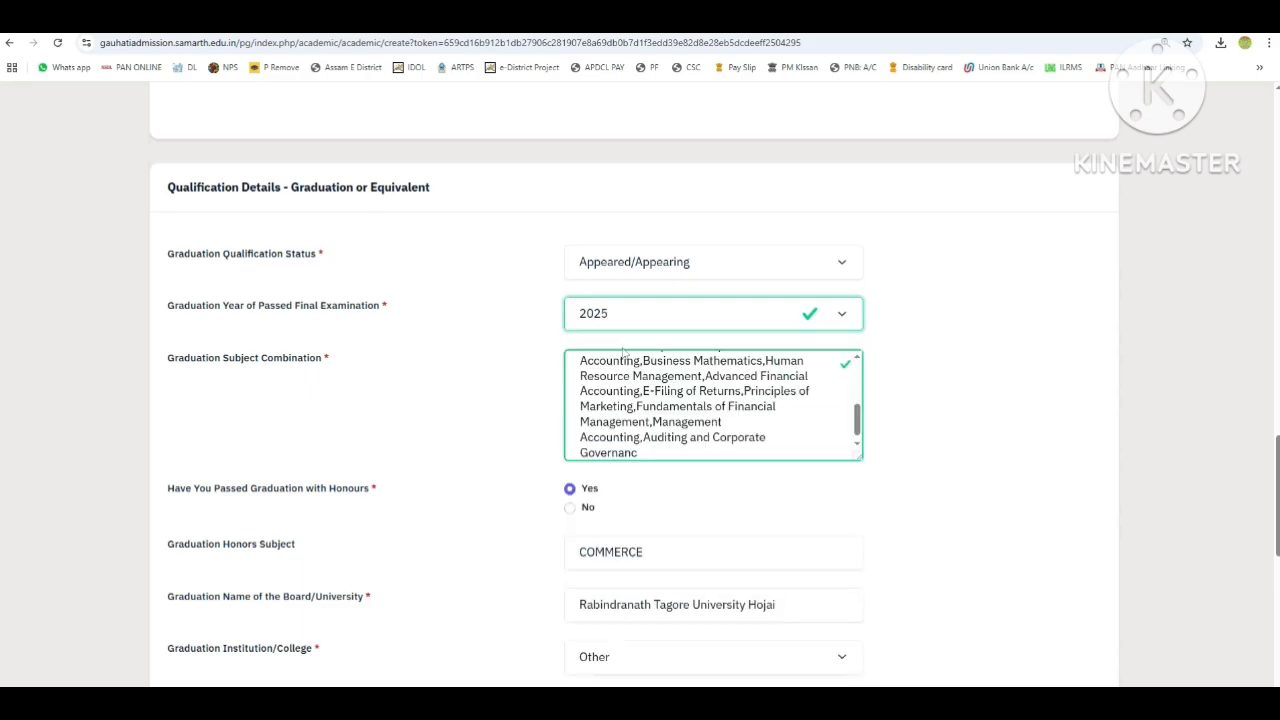
scroll(1167, 222, down, 4)
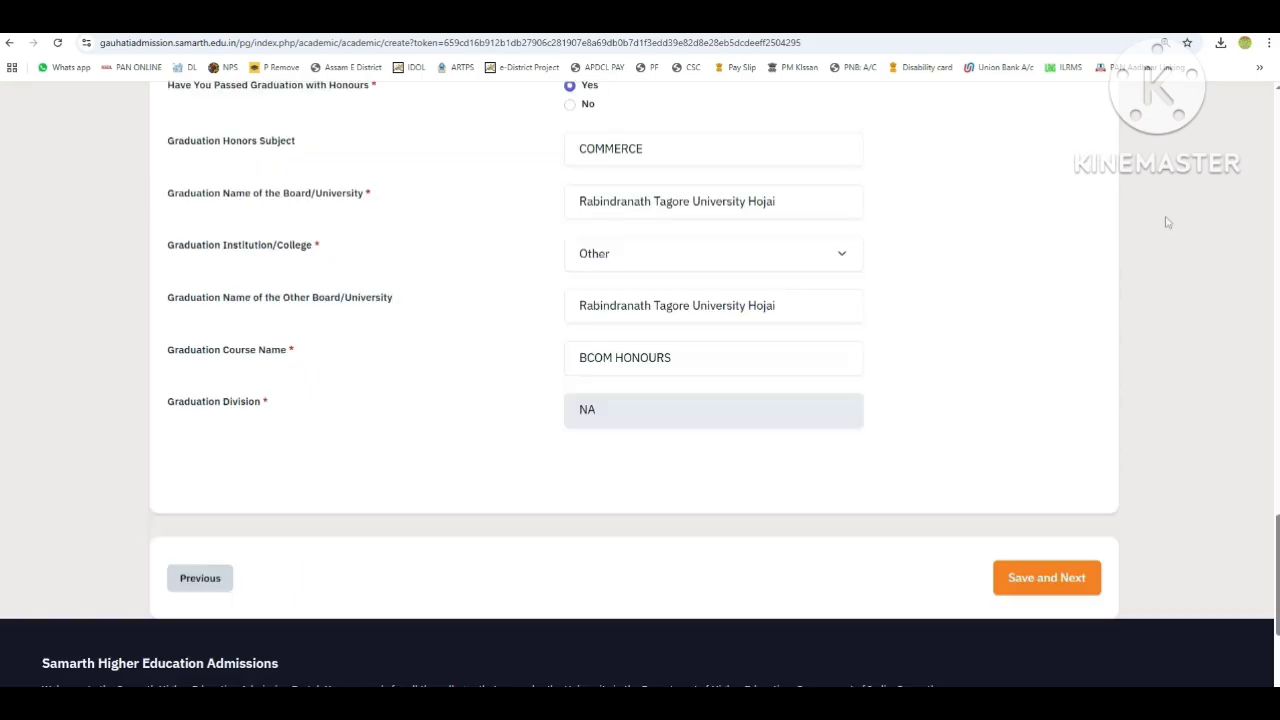
click(1050, 585)
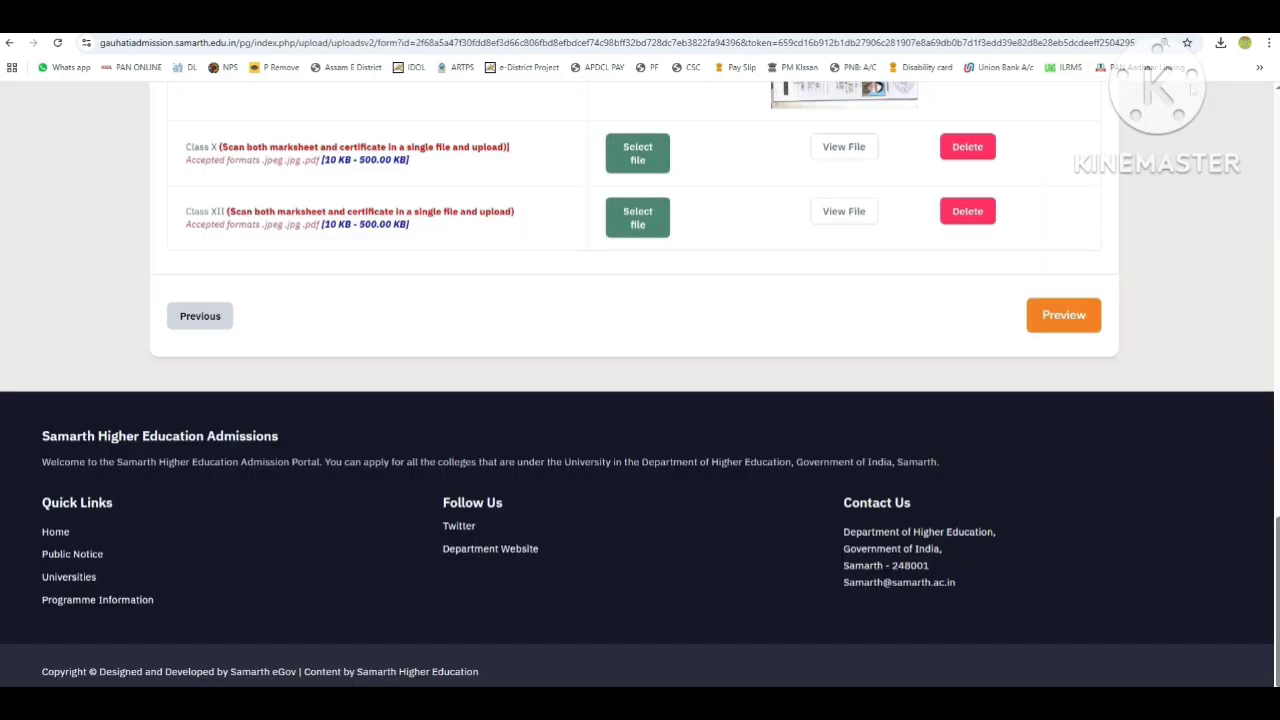
Step: Preview the completed M.Com application and submit the form
click(1060, 322)
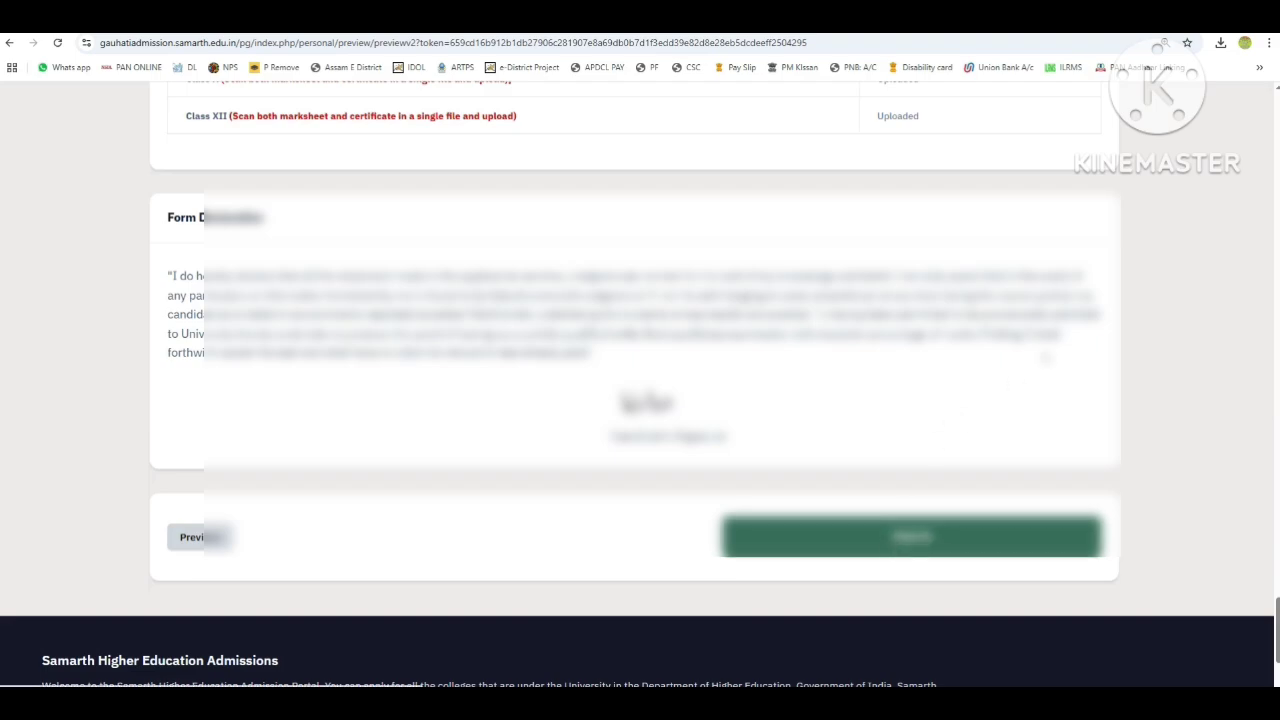
scroll(1201, 88, down, 1)
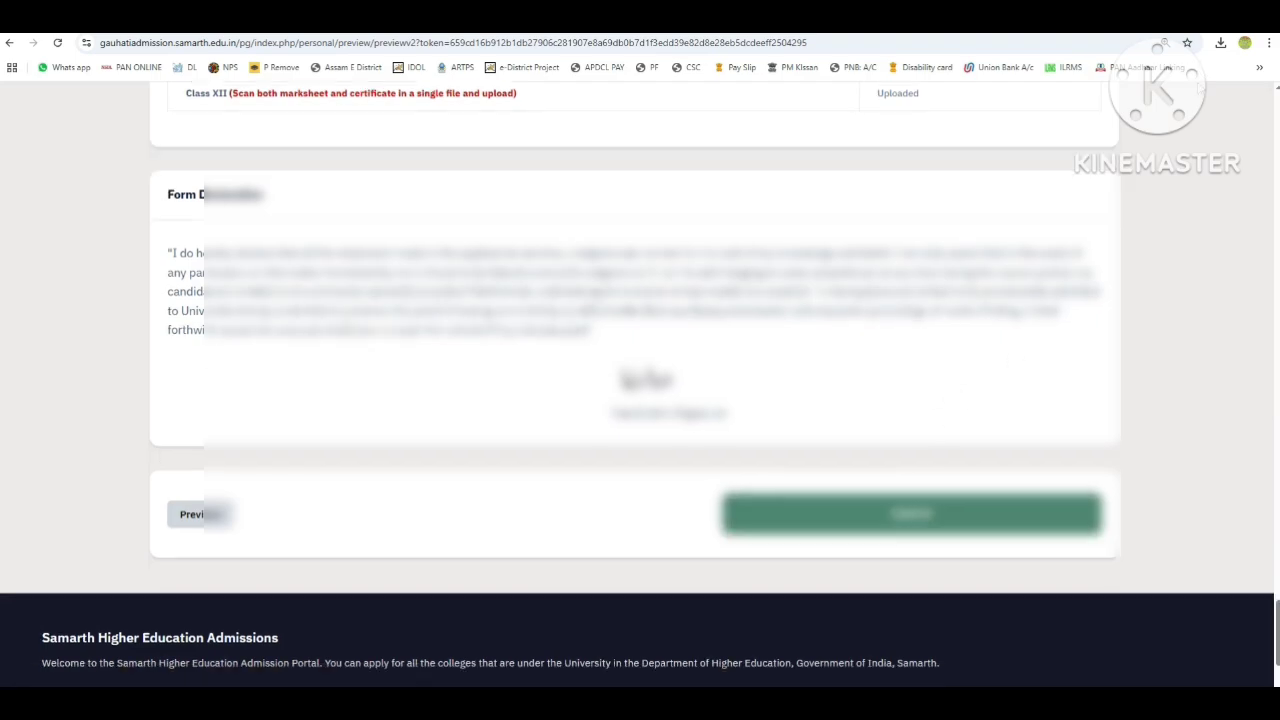
click(945, 525)
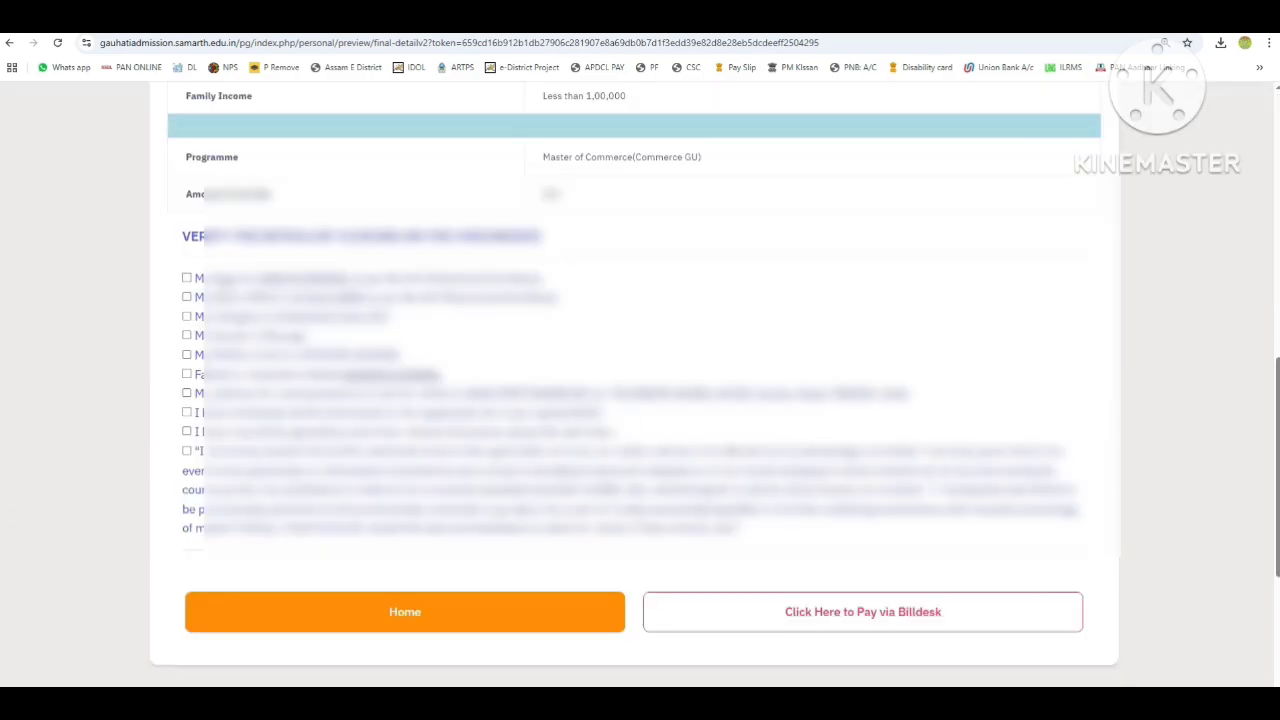
Step: Tick all six verification declarations and proceed to pay the fee via BillDesk
click(187, 278)
click(187, 297)
click(187, 355)
click(187, 374)
click(187, 393)
click(187, 412)
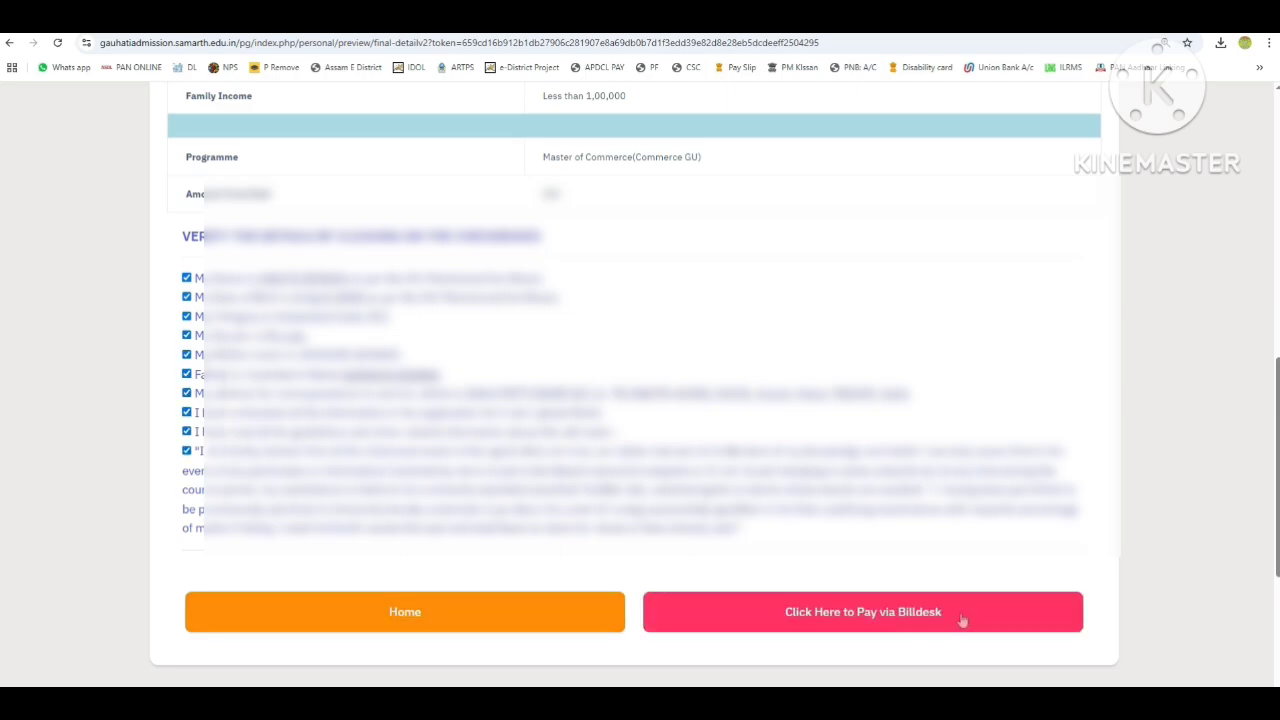
click(866, 614)
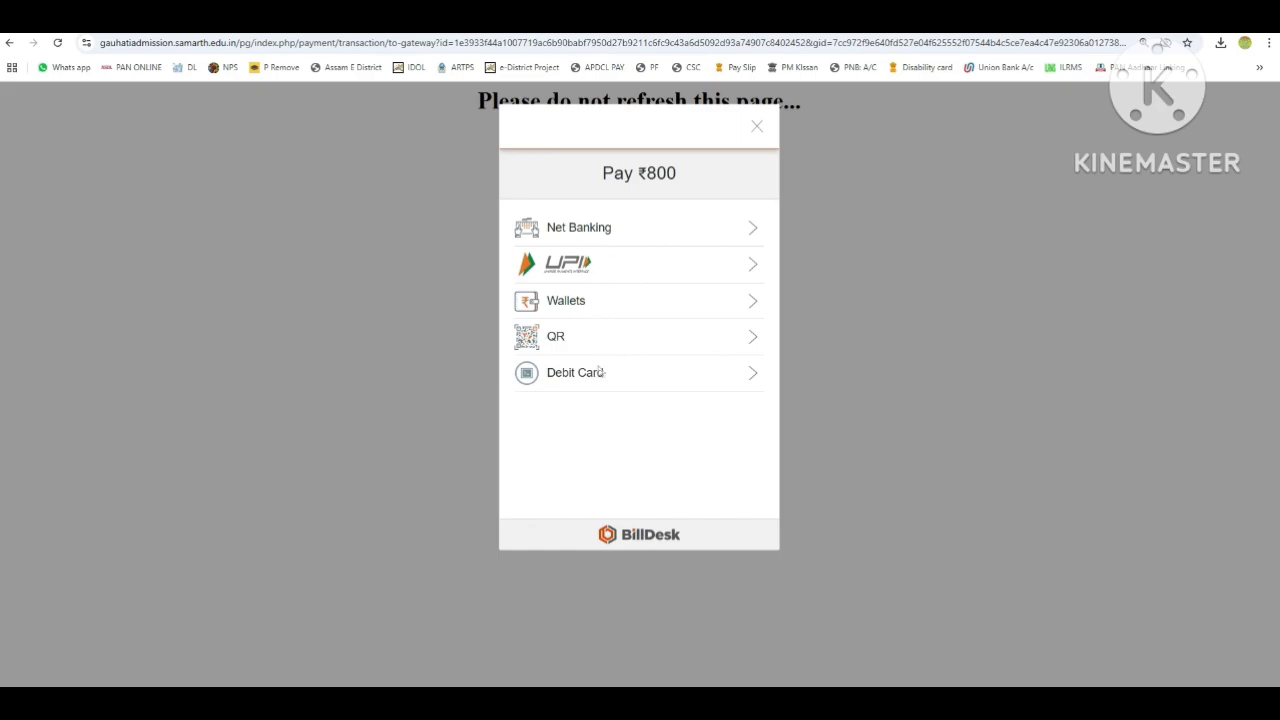
Step: Pay the ₹800 fee by debit card, confirming with the one-time password
click(710, 381)
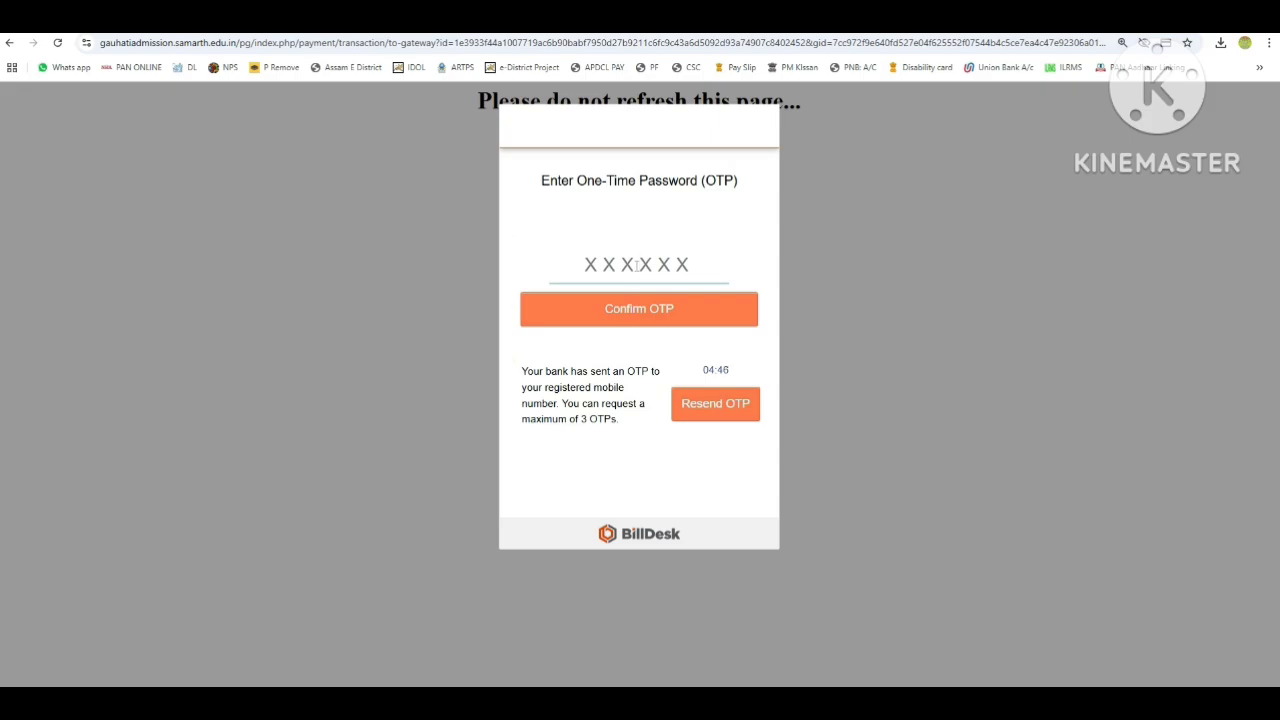
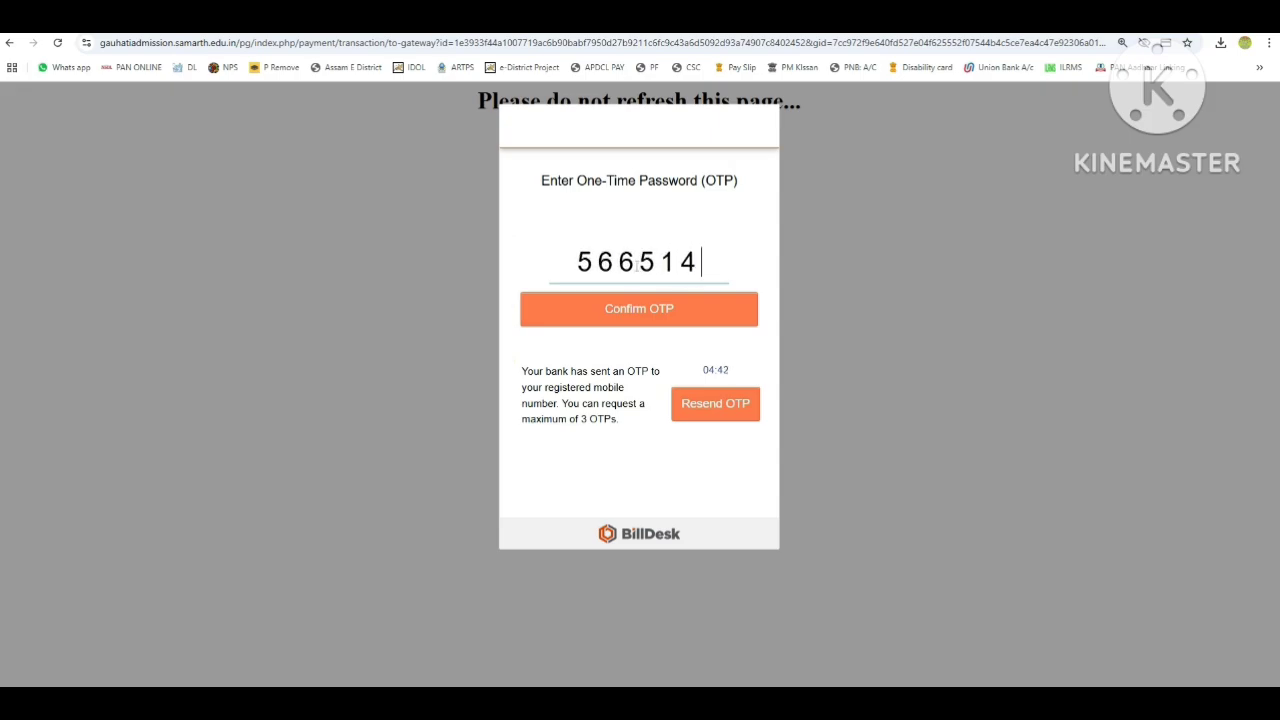
click(628, 318)
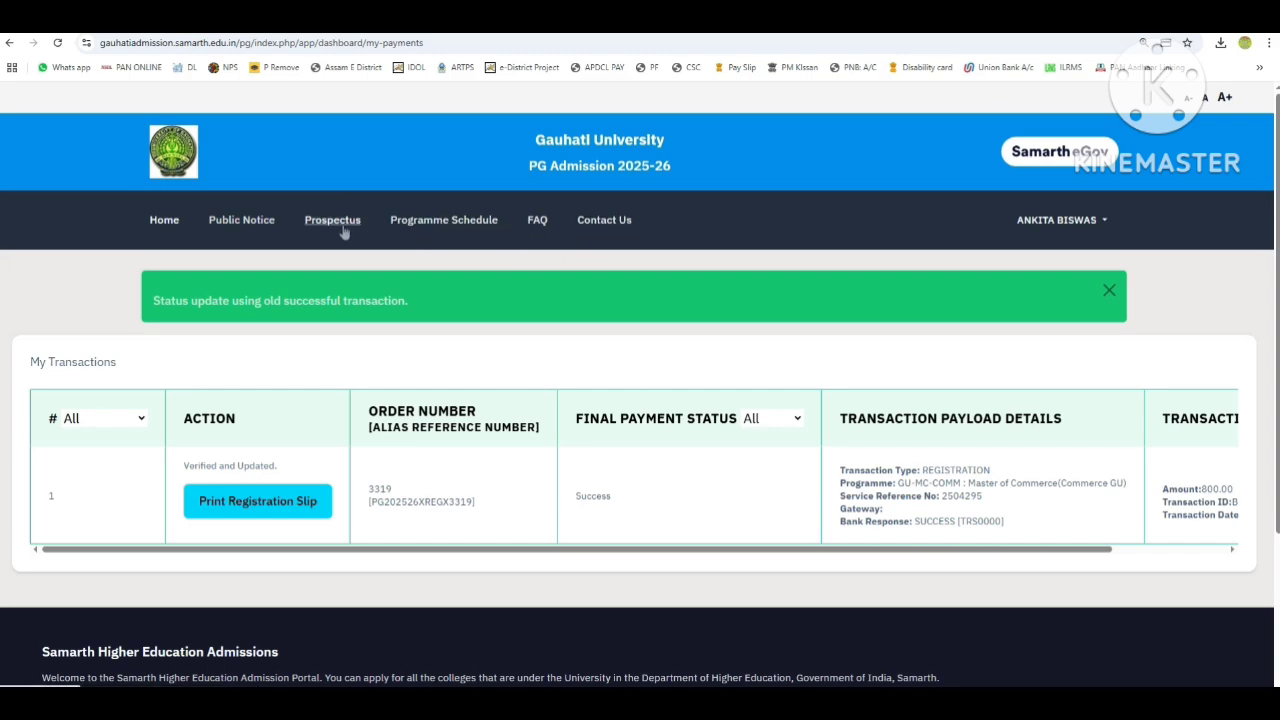
Step: From the dashboard, check the payment transactions and print the first and third application forms
click(164, 222)
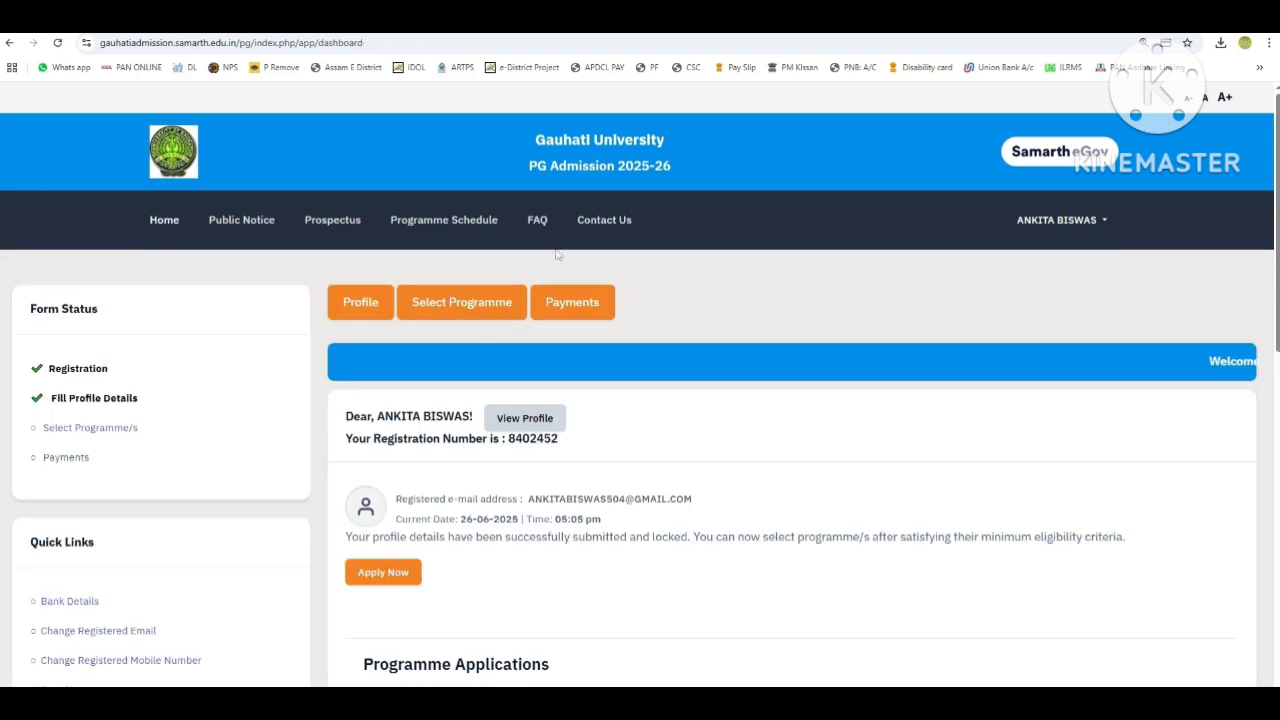
click(567, 302)
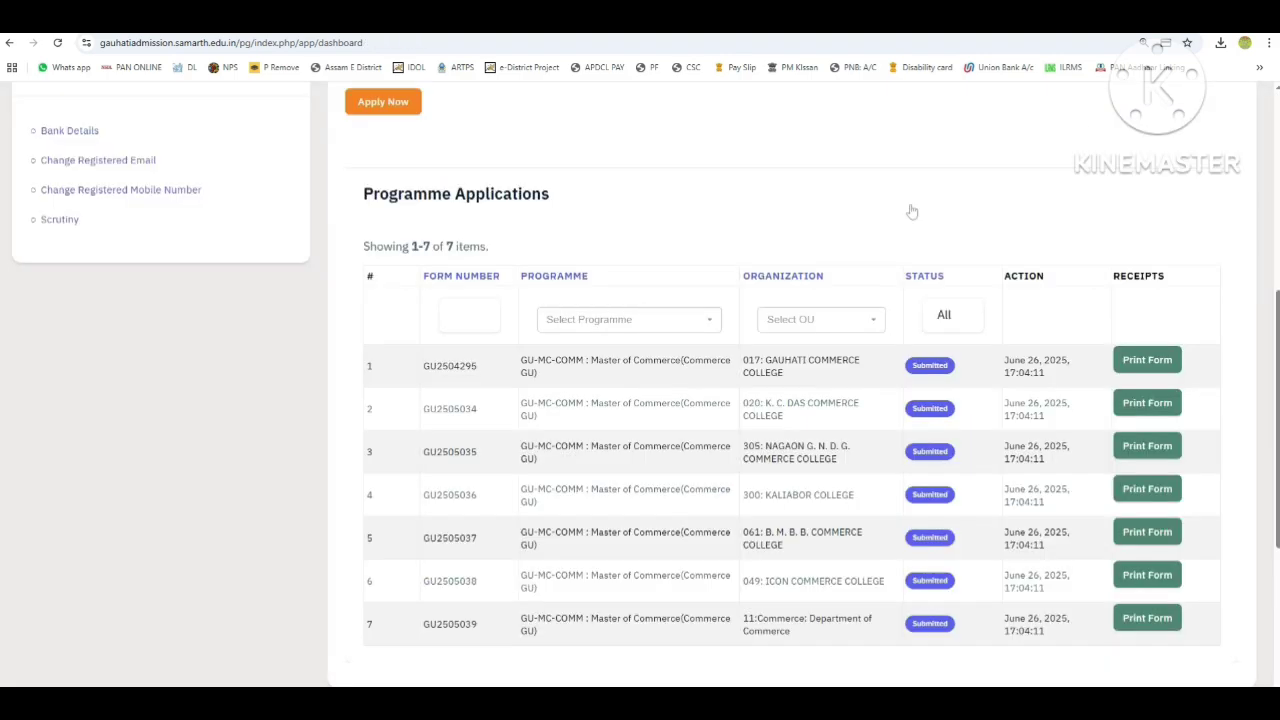
scroll(673, 325, down, 2)
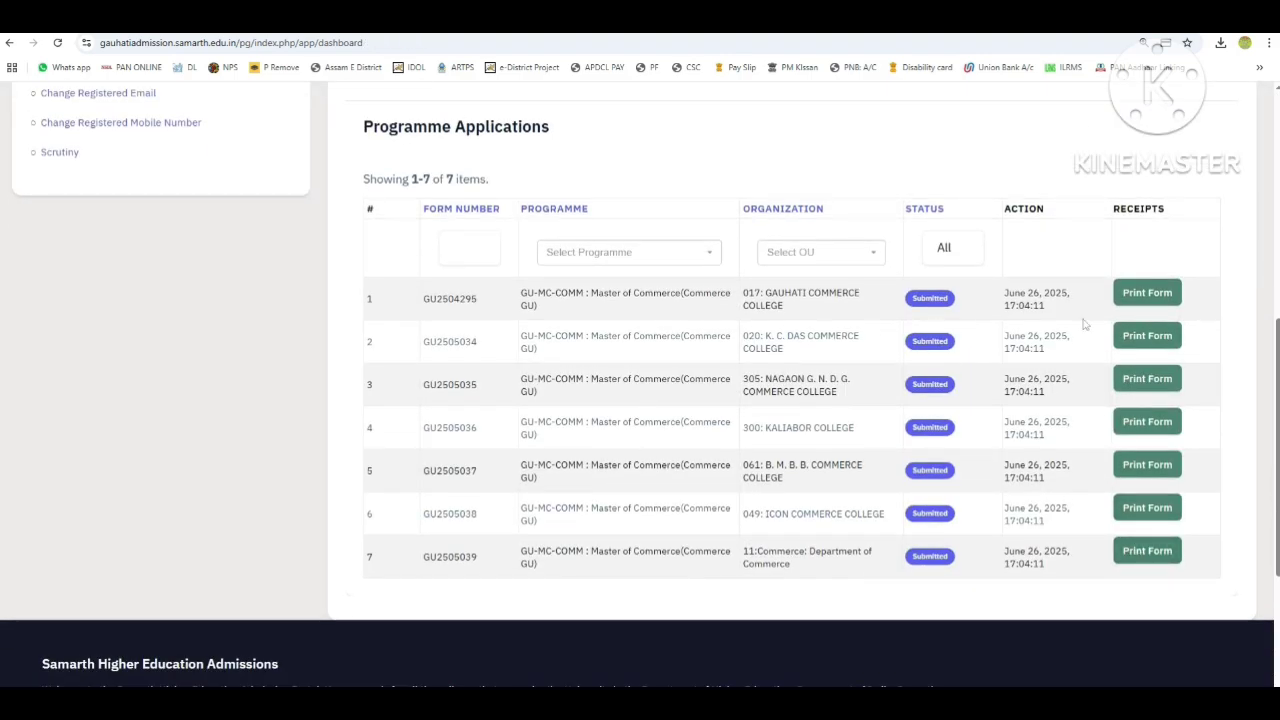
click(1160, 298)
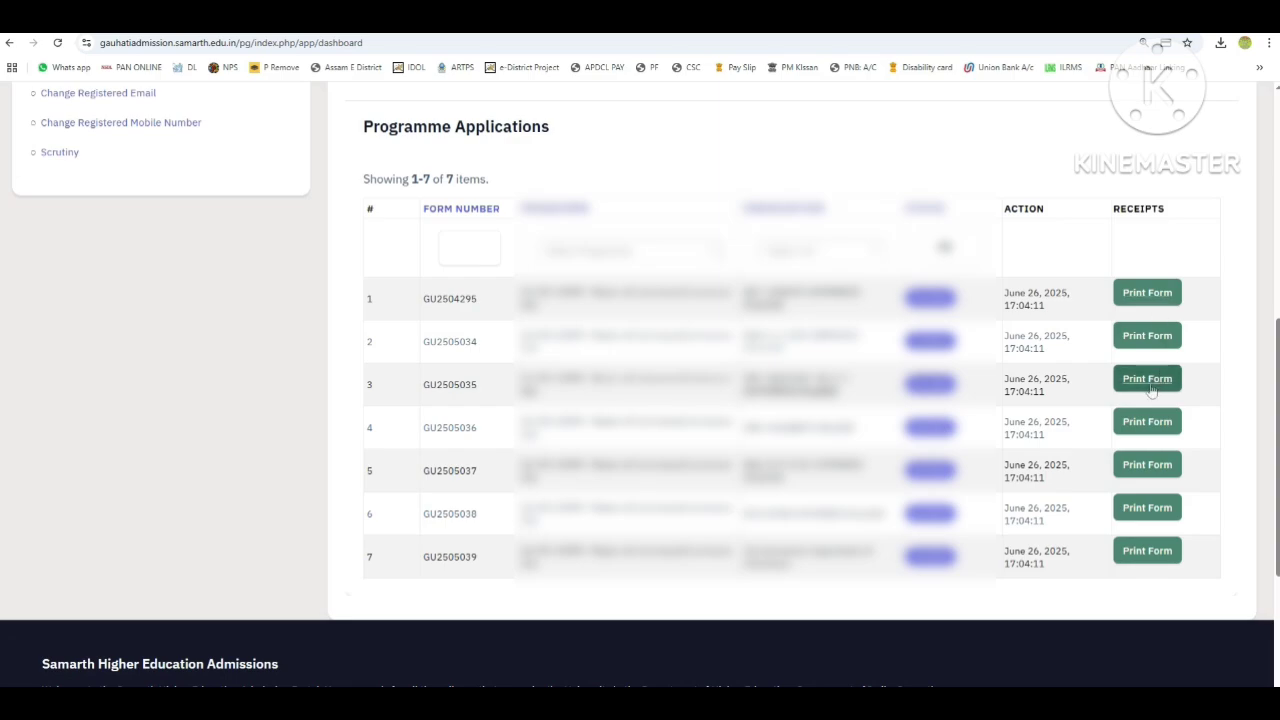
click(1148, 380)
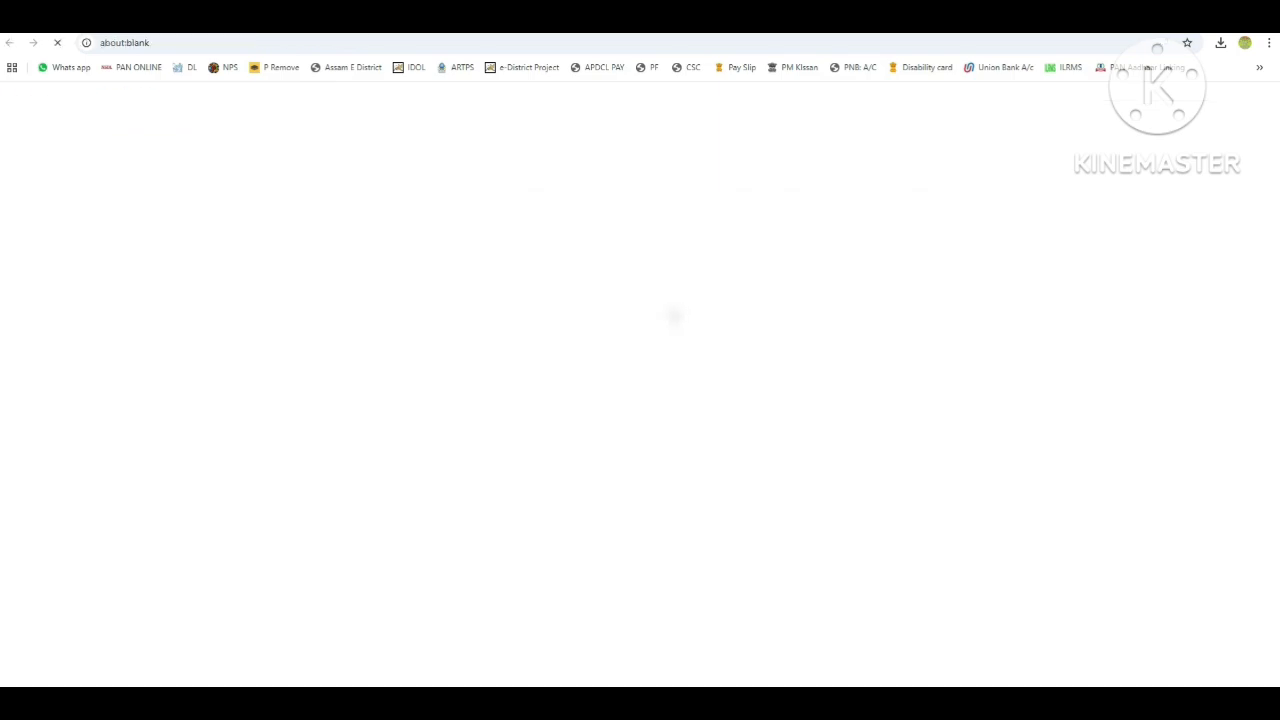